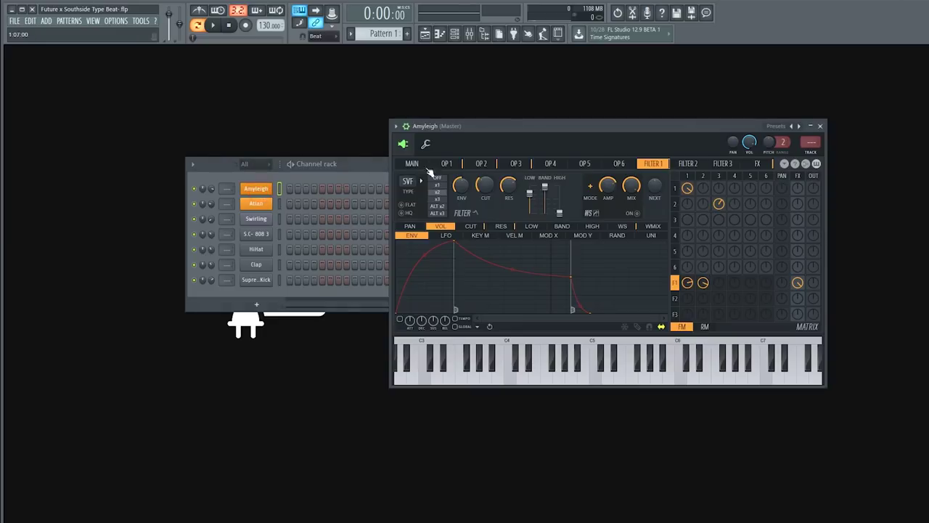
# Step: Move the Amyleigh synth window clear of the channel list and audition its sound with a three-note chord
pyautogui.moveTo(441, 126); pyautogui.dragTo(388, 114)
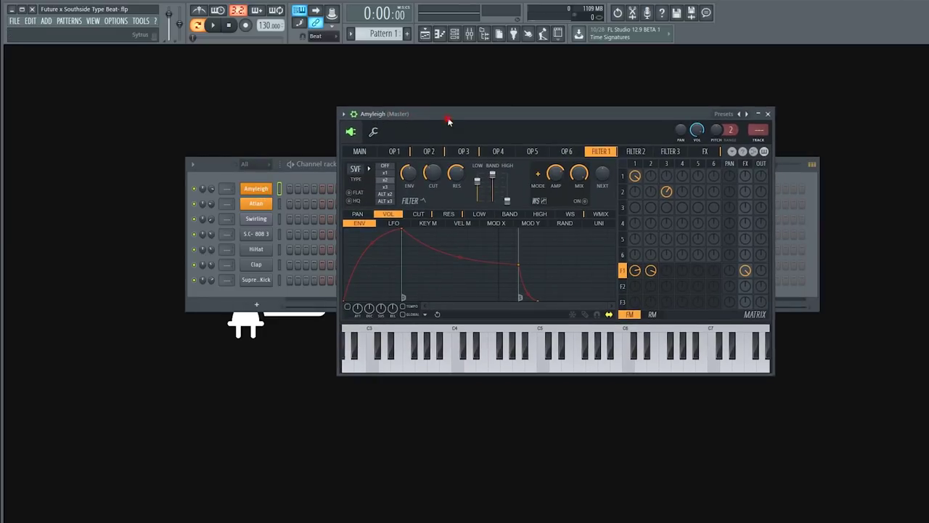
pyautogui.moveTo(447, 120); pyautogui.dragTo(511, 116)
pyautogui.press('x')
pyautogui.press('v')
pyautogui.press('n')
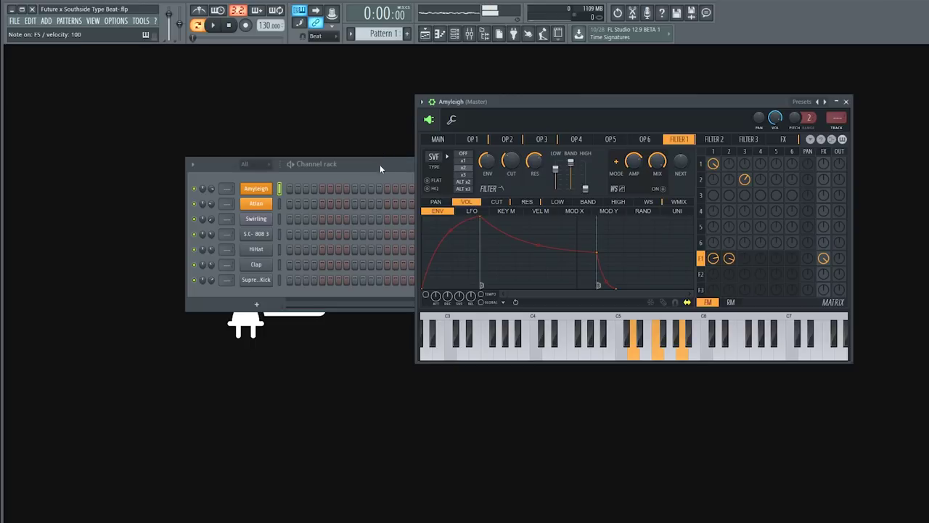
# Step: Open the Atlan channel's synth page and audition its sound with a three-note chord
pyautogui.click(271, 208)
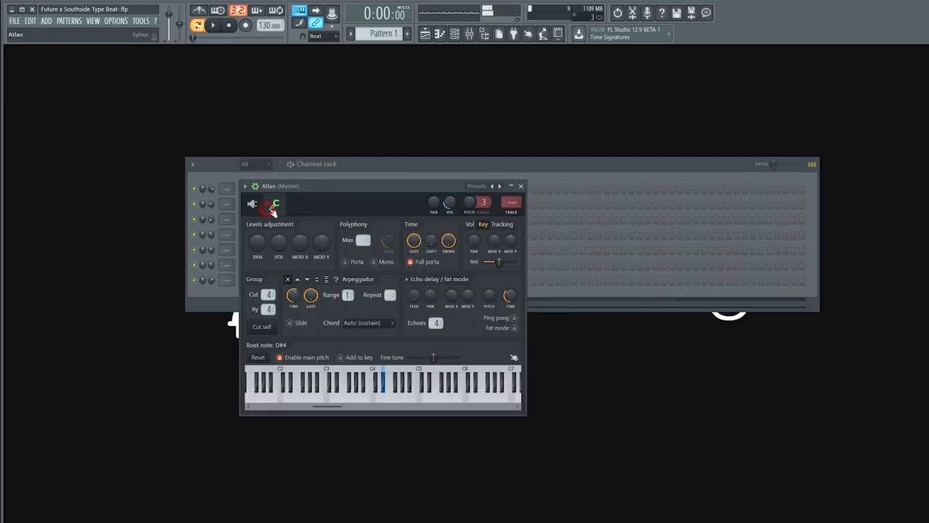
pyautogui.moveTo(328, 189); pyautogui.dragTo(486, 171)
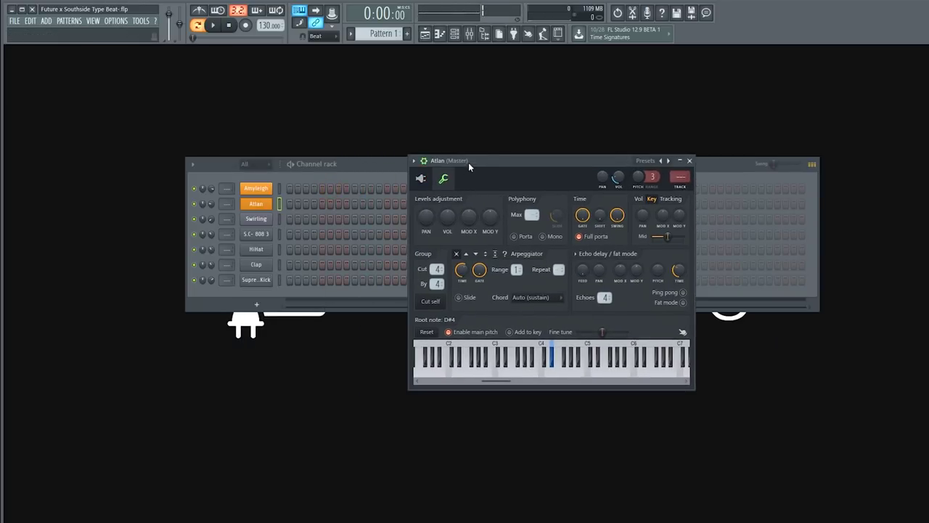
pyautogui.click(422, 177)
pyautogui.moveTo(493, 160); pyautogui.dragTo(508, 144)
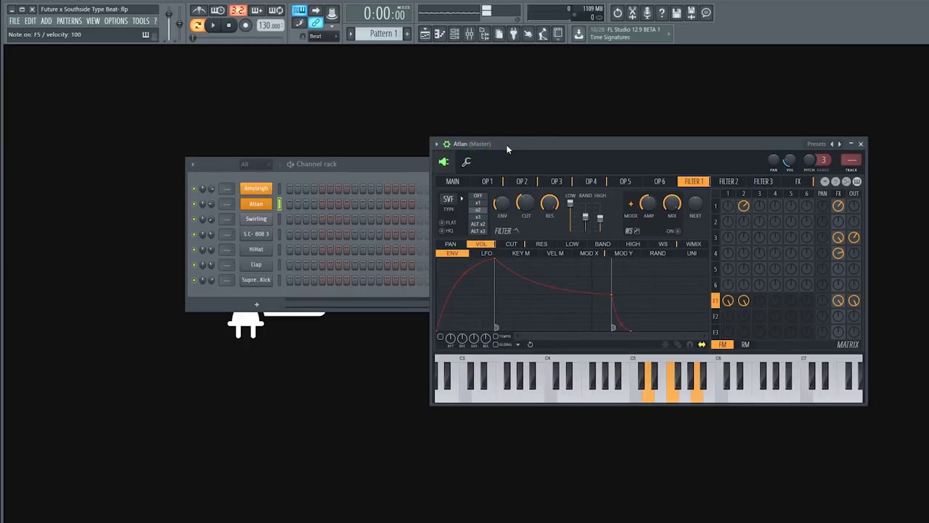
# Step: Open the Swirling channel's synth page and audition its sound with a three-note chord
pyautogui.click(280, 225)
pyautogui.click(255, 218)
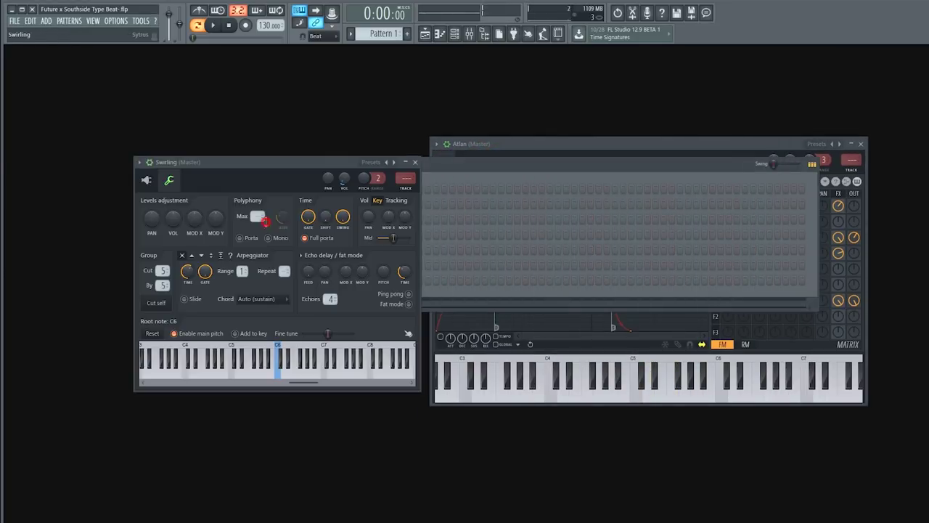
pyautogui.click(147, 180)
pyautogui.moveTo(224, 162); pyautogui.dragTo(478, 139)
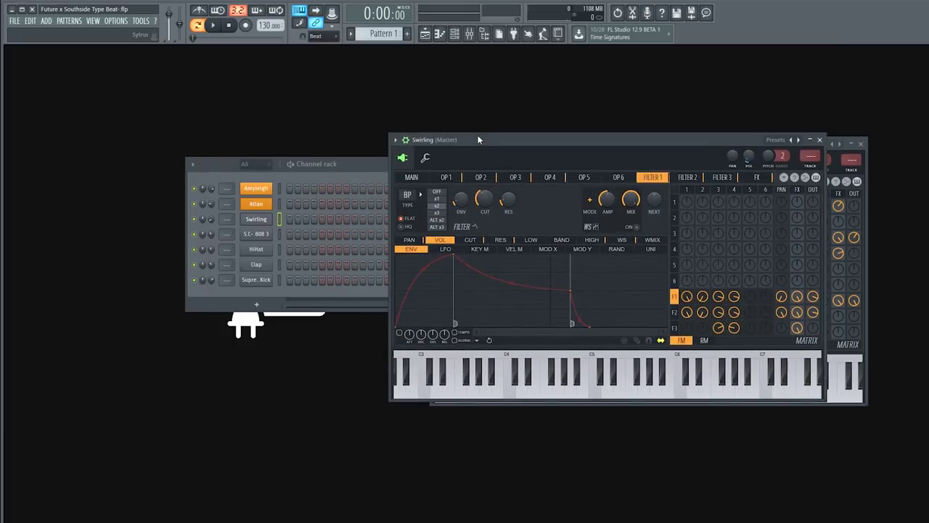
pyautogui.press('x')
pyautogui.press('v')
pyautogui.press('n')
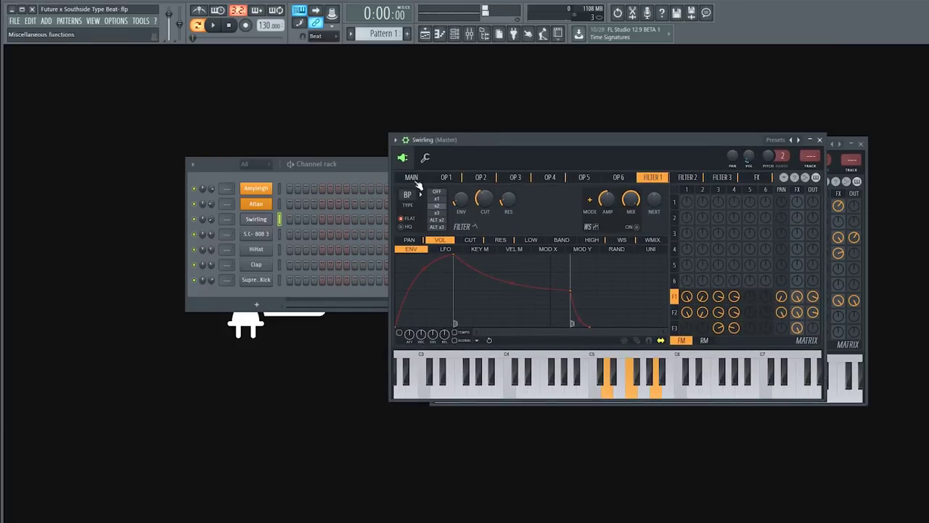
# Step: Audition the S.C- 808 3, Clap and Supreme Kick channels one after another
pyautogui.click(279, 235)
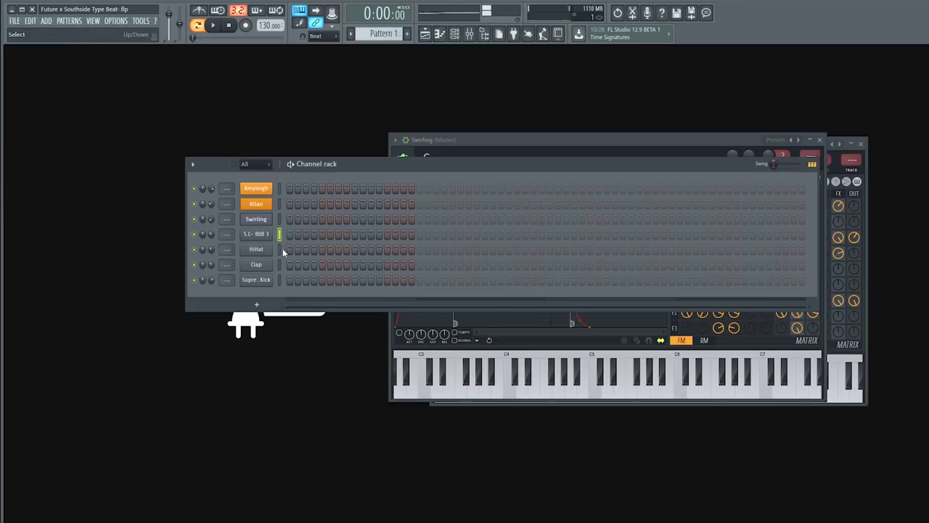
pyautogui.click(279, 264)
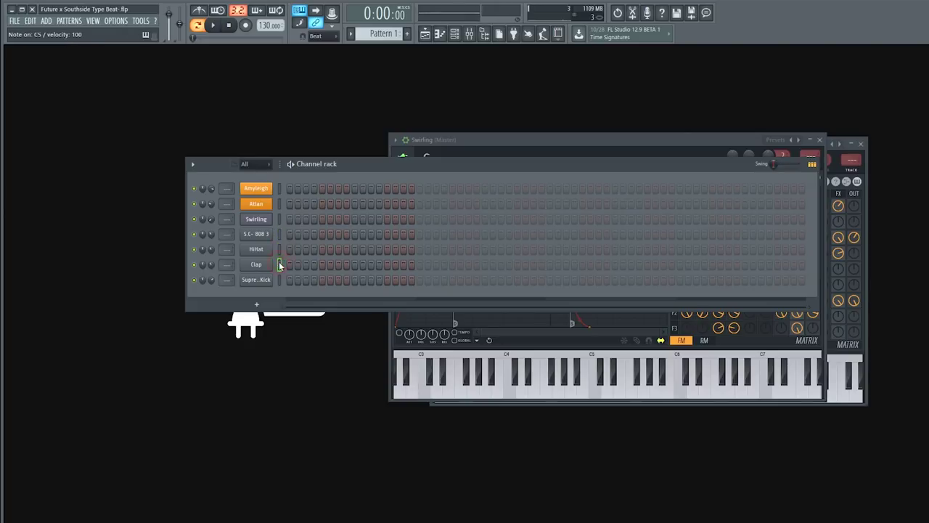
pyautogui.click(279, 281)
# Step: Close the Swirling and Atlan synth windows and open the Amyleigh channel in the piano roll
pyautogui.click(264, 219)
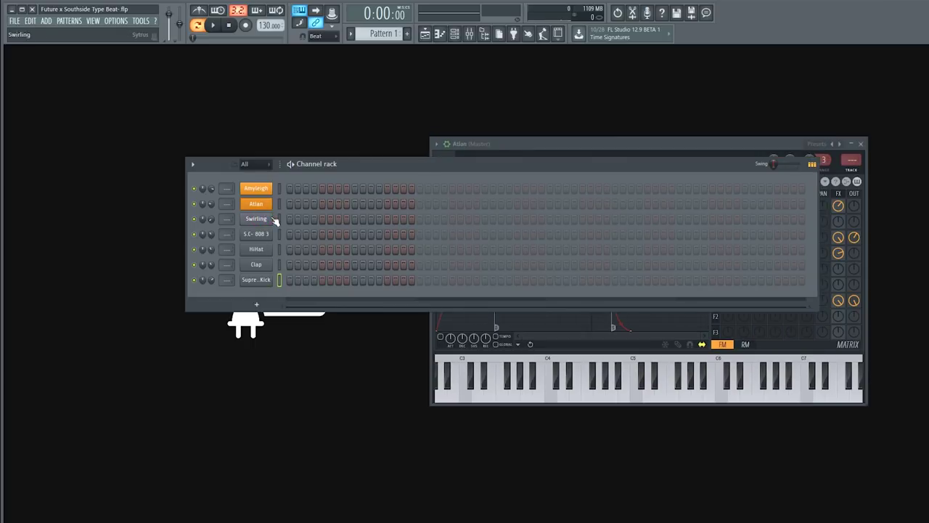
pyautogui.click(271, 207)
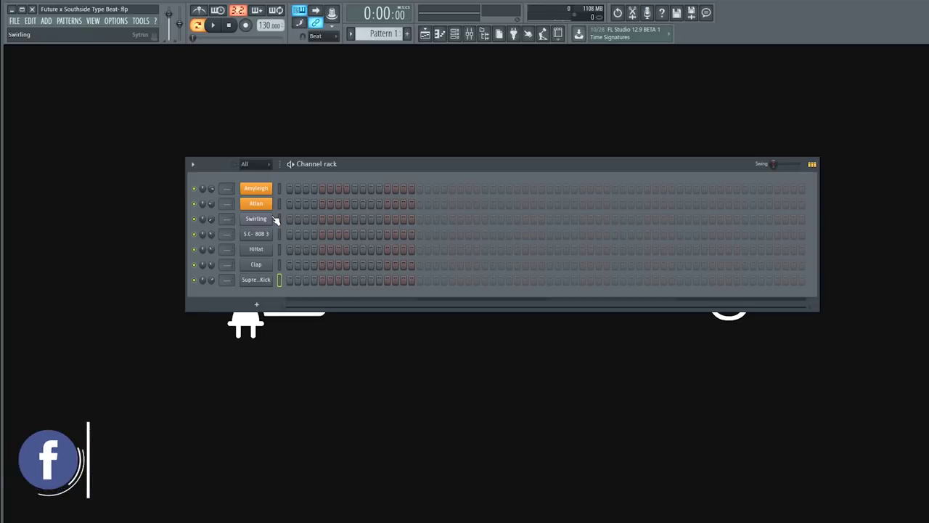
pyautogui.rightClick(263, 193)
pyautogui.click(290, 188)
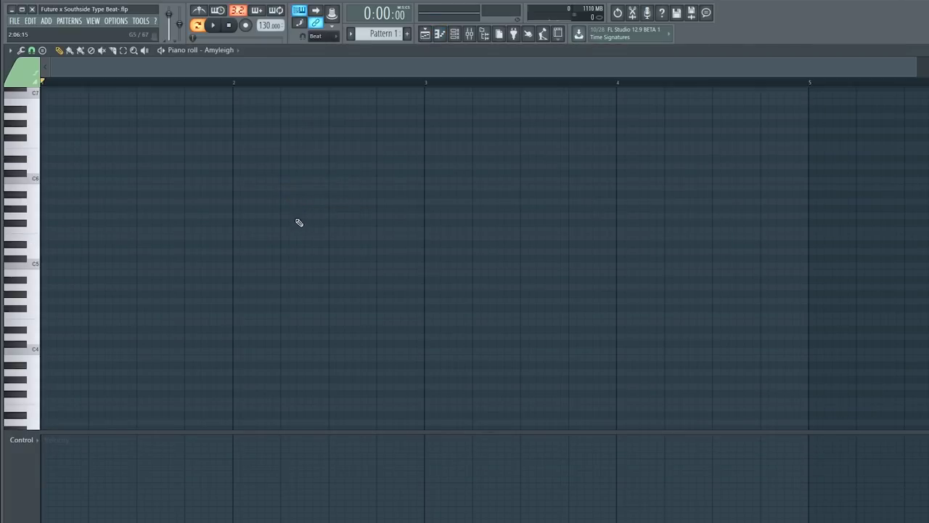
# Step: Adjust the snap and place two-step D#5 and A#5 notes at the start of bar 1
pyautogui.click(38, 245)
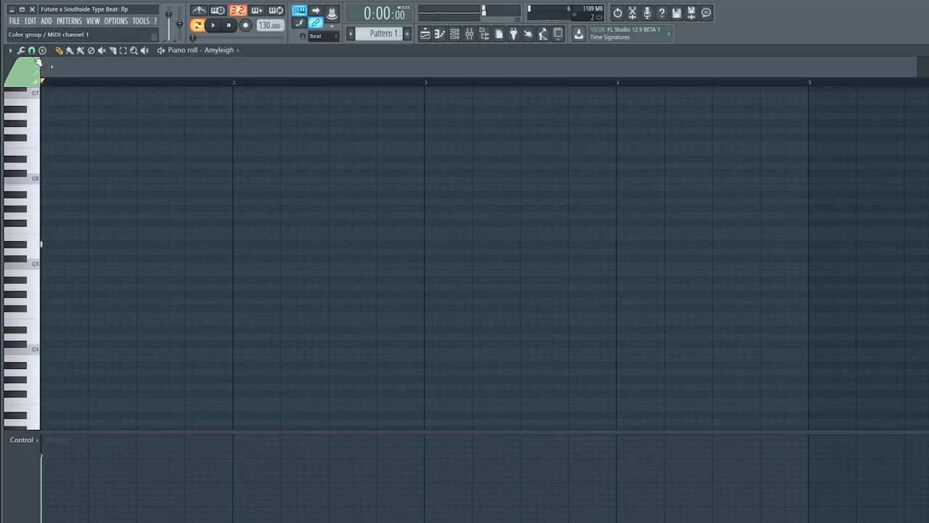
pyautogui.click(31, 50)
pyautogui.click(41, 185)
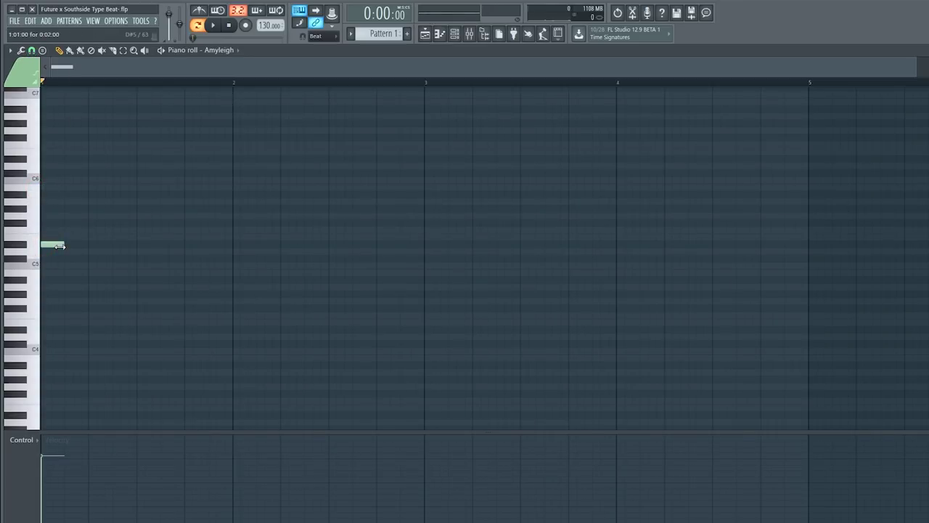
pyautogui.moveTo(60, 226); pyautogui.dragTo(64, 196)
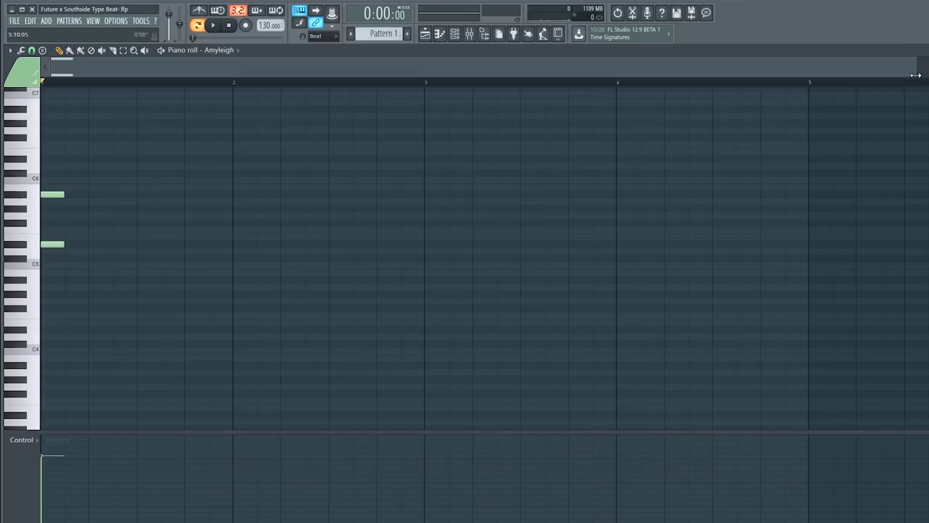
# Step: Change the snap setting and shorten the D#5 and A#5 notes to one step each
pyautogui.moveTo(916, 74); pyautogui.dragTo(758, 74)
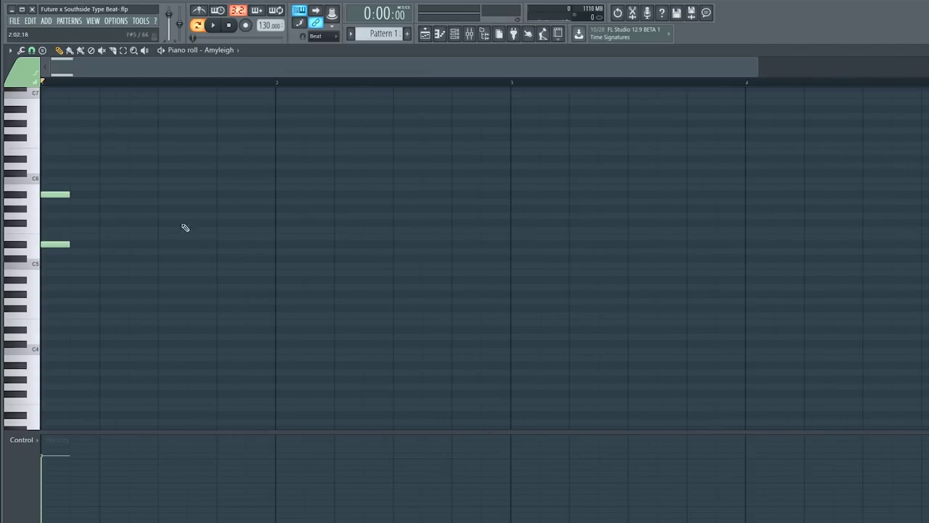
pyautogui.click(32, 51)
pyautogui.click(55, 168)
pyautogui.moveTo(71, 195); pyautogui.dragTo(56, 195)
# Step: Add one-step A#5 notes on steps 3, 5 and 7 of bar 1, B5 on step 7 and C#6 on step 9, and play it back
pyautogui.click(73, 194)
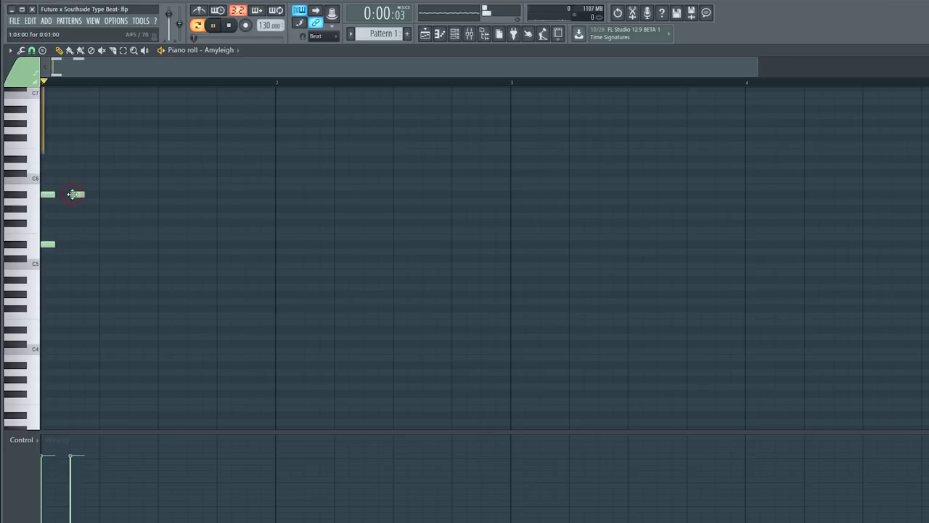
pyautogui.click(105, 194)
pyautogui.click(134, 194)
pyautogui.press('space')
pyautogui.click(161, 173)
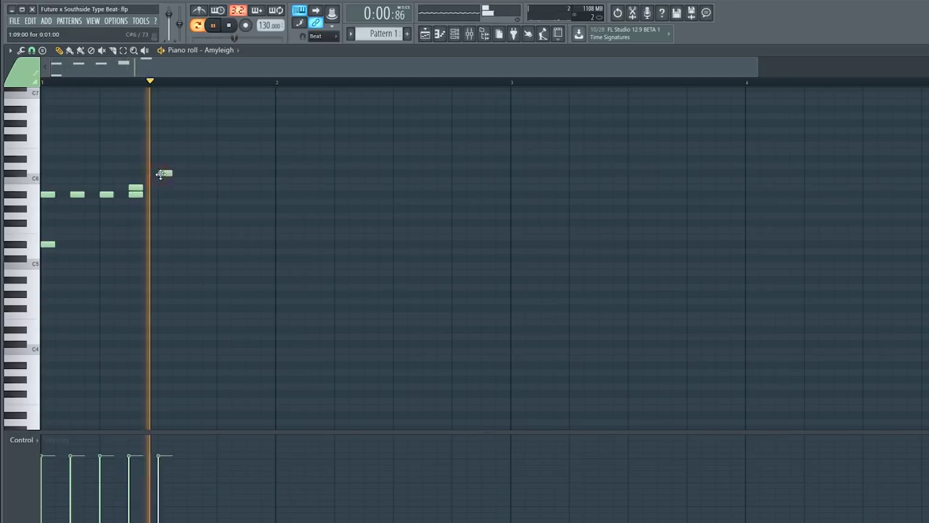
pyautogui.press('space')
pyautogui.press('space')
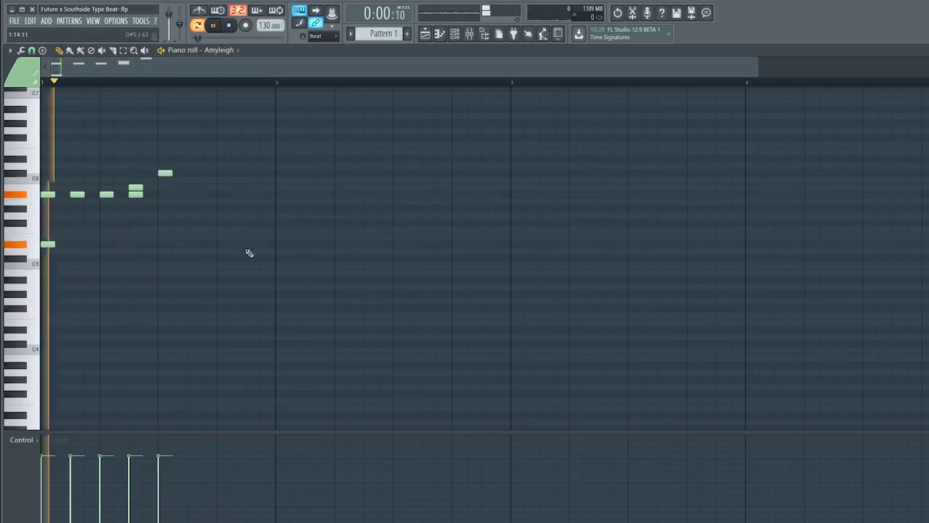
# Step: Add one-step D#5 notes at the starts of bars 2, 3 and 4 during playback
pyautogui.click(279, 244)
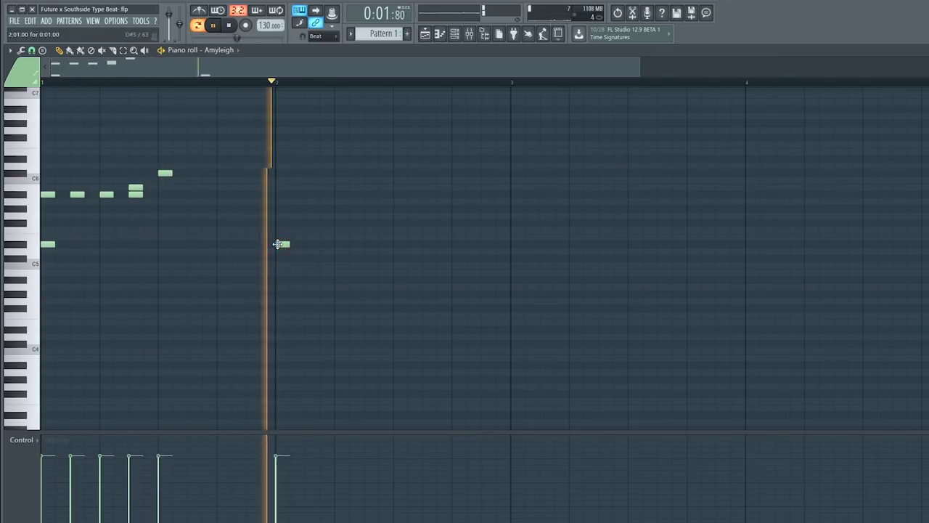
pyautogui.click(514, 244)
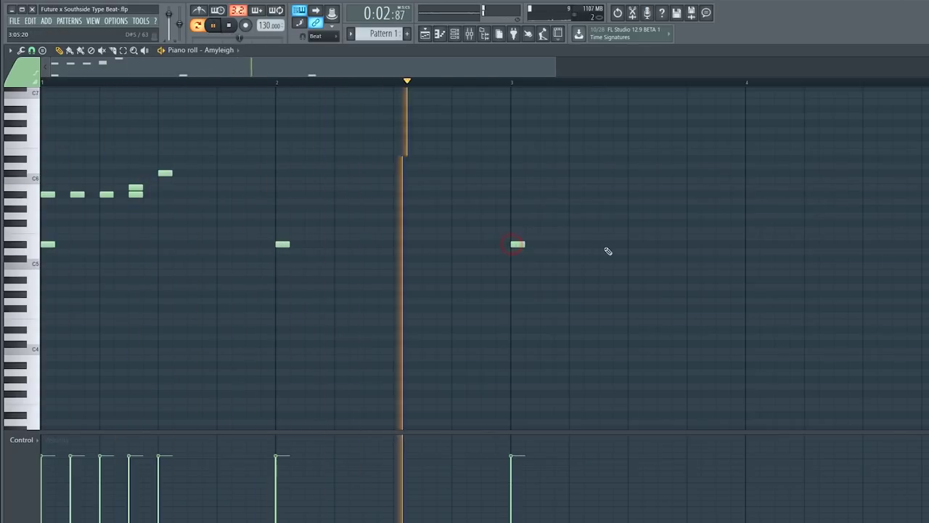
pyautogui.click(750, 244)
pyautogui.press('space')
pyautogui.press('space')
# Step: Add a D#6 note at the start of bar 2 and an A#5 and B5 pair on its third step
pyautogui.click(279, 159)
pyautogui.click(308, 175)
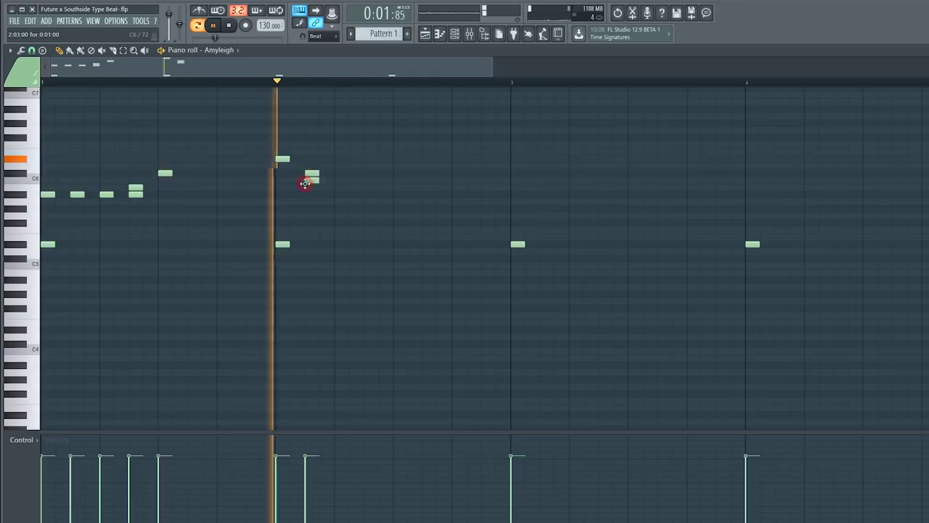
pyautogui.moveTo(313, 181); pyautogui.dragTo(311, 194)
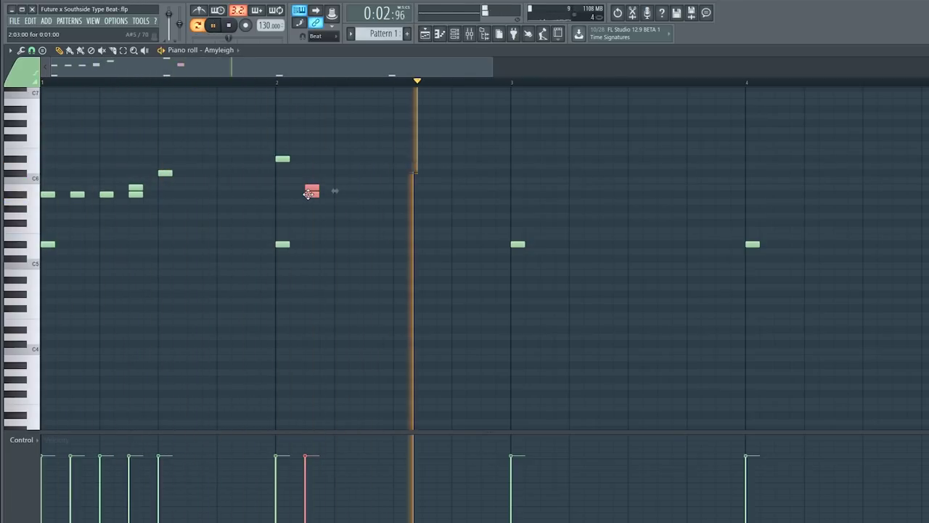
# Step: Duplicate bar 2's D#6 note and A#5–B5 pair onto steps 5 and 7, add a D#6 on step 8, and play it back
pyautogui.press('space')
pyautogui.moveTo(270, 149); pyautogui.dragTo(371, 193)
pyautogui.press('space')
pyautogui.press('space')
pyautogui.click(380, 157)
pyautogui.press('space')
pyautogui.press('space')
# Step: Copy the upper melody notes of bars 1 and 2 into bars 3 and 4 and listen to the loop
pyautogui.moveTo(491, 69); pyautogui.dragTo(494, 68)
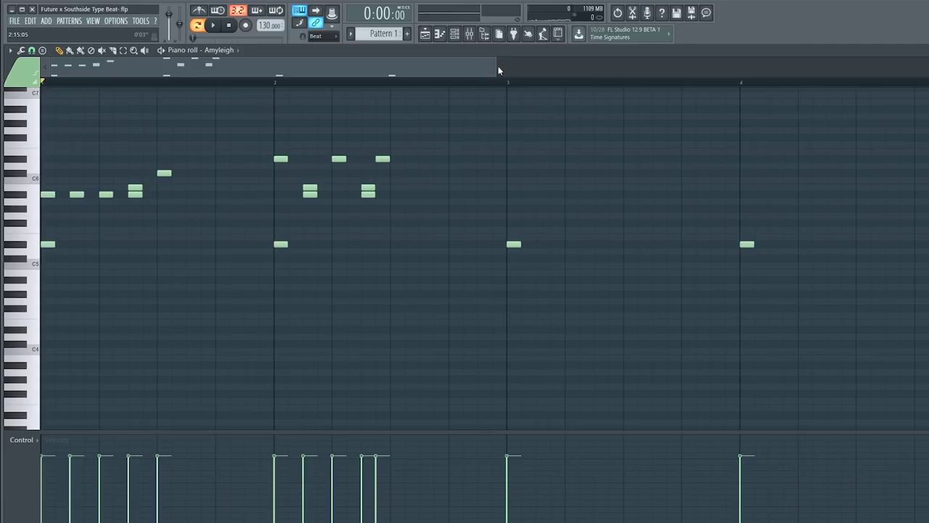
pyautogui.press('space')
pyautogui.moveTo(501, 127); pyautogui.dragTo(765, 277)
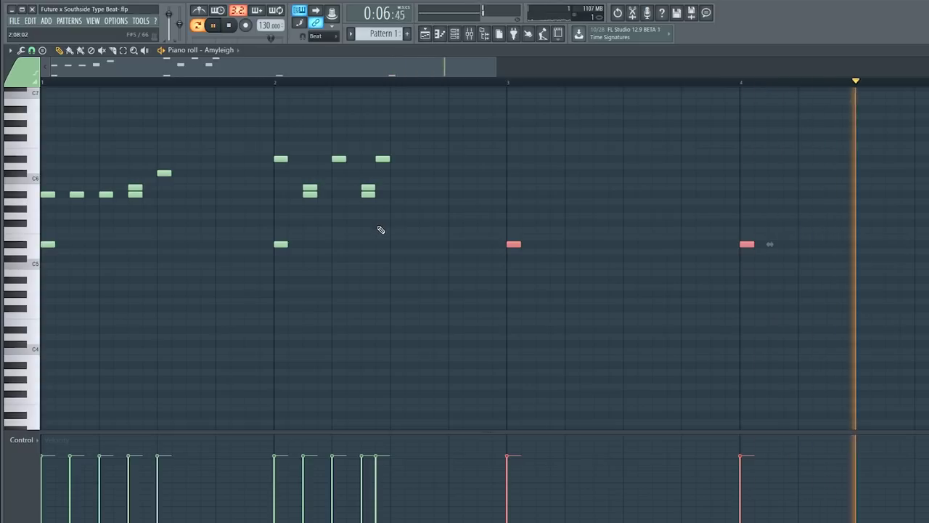
pyautogui.moveTo(34, 204); pyautogui.dragTo(512, 203)
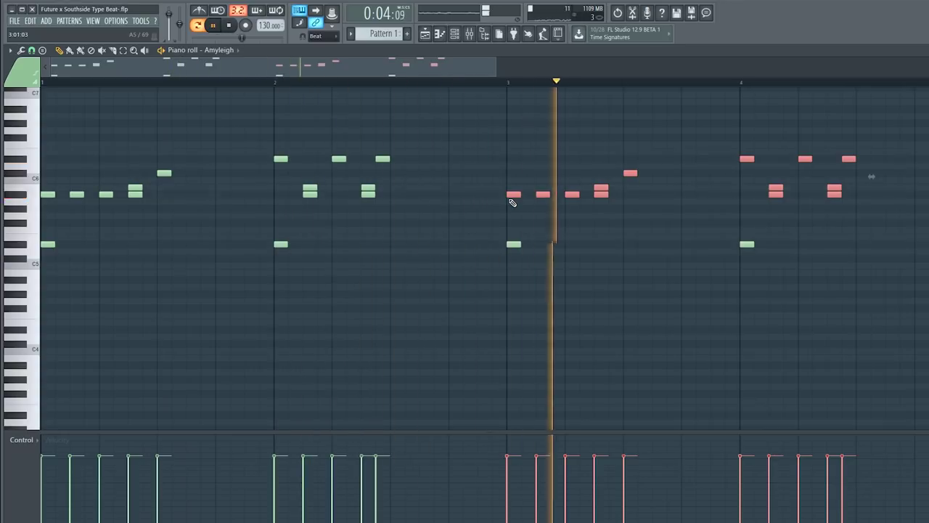
pyautogui.click(457, 35)
pyautogui.press('space')
# Step: Move the C#6 notes in bars 1 and 3 one step earlier, onto step 8 of each bar
pyautogui.moveTo(496, 68); pyautogui.dragTo(664, 67)
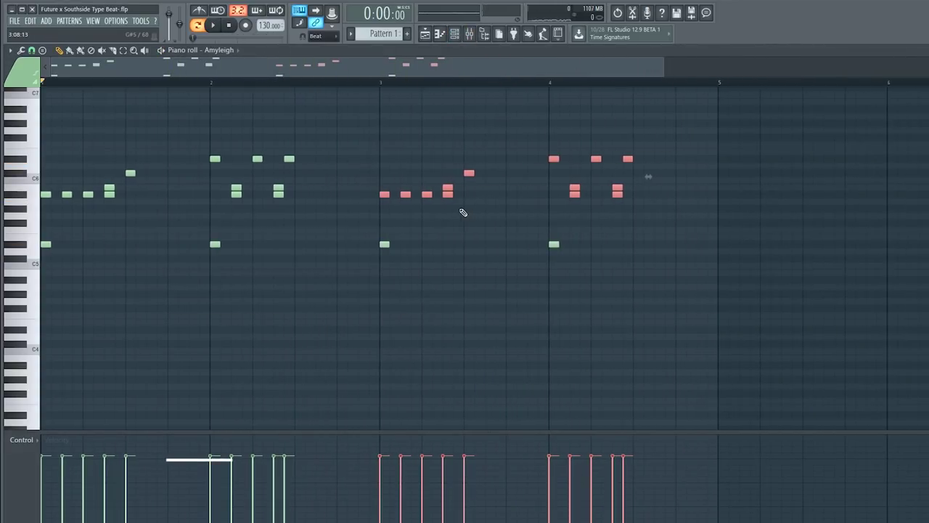
pyautogui.click(118, 173)
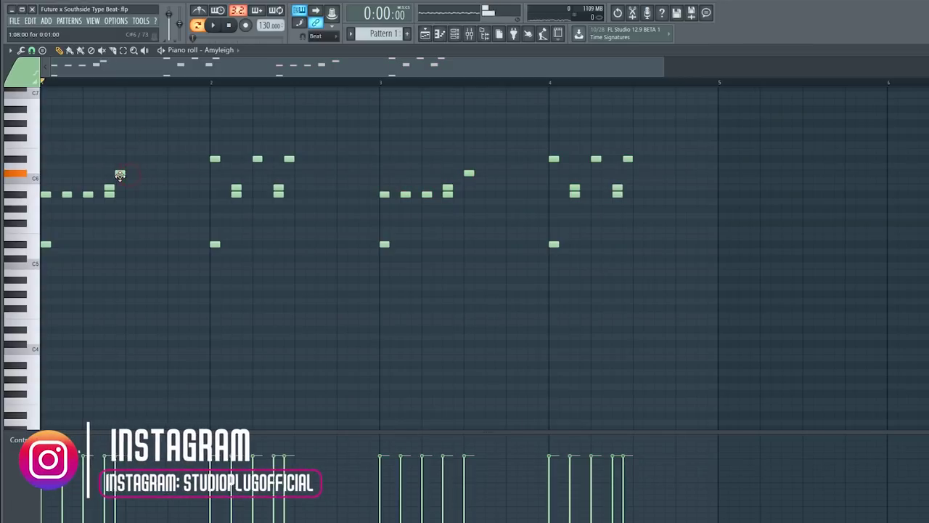
pyautogui.moveTo(465, 173); pyautogui.dragTo(454, 176)
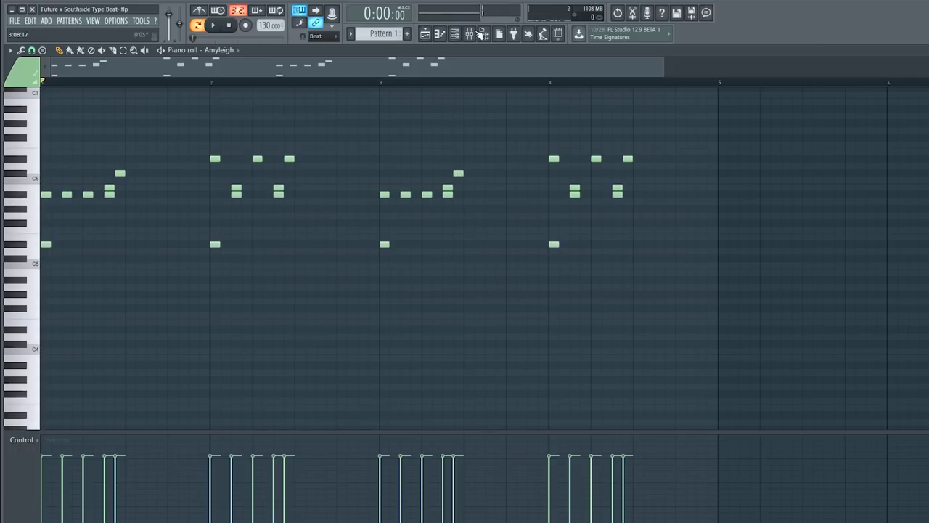
# Step: Bring up the channel rack, paste Amyleigh's notes into the Atlan channel, and play both channels together
pyautogui.click(455, 35)
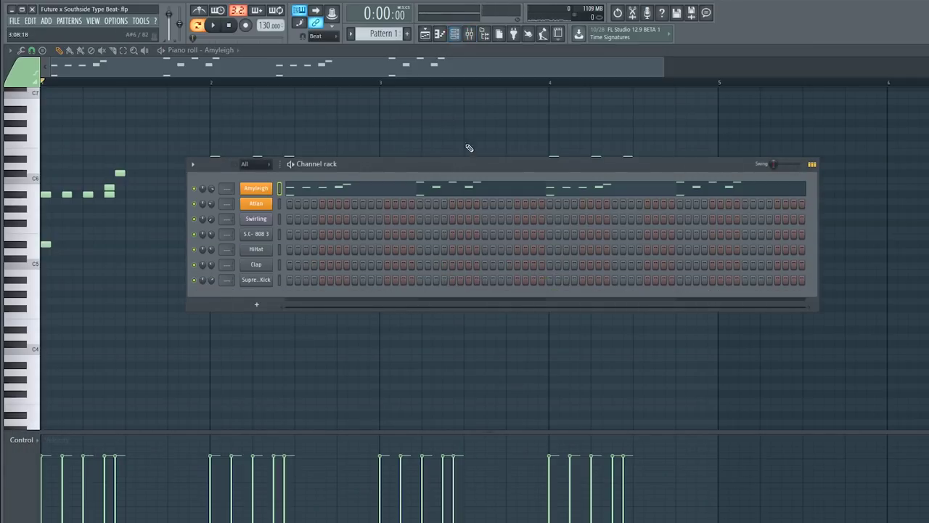
pyautogui.moveTo(461, 169); pyautogui.dragTo(454, 154)
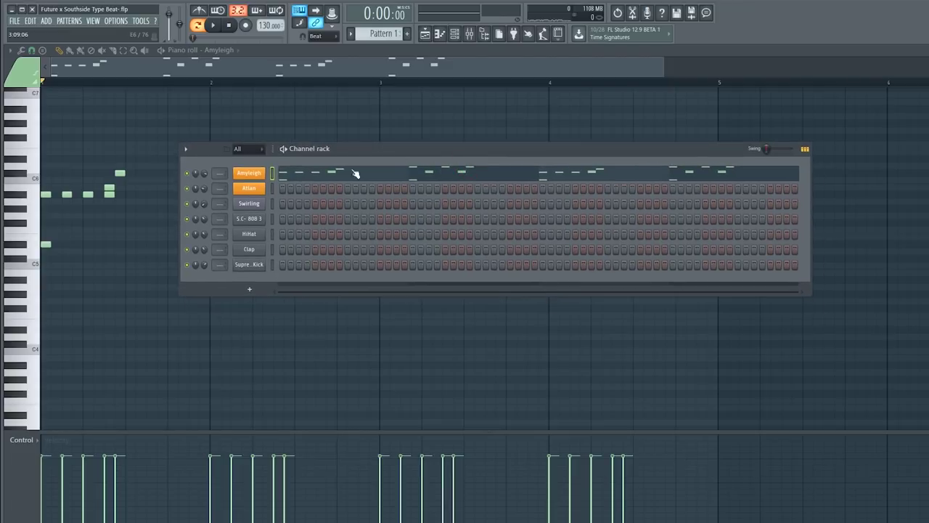
pyautogui.click(272, 191)
pyautogui.hotkey('ctrl', 'v')
pyautogui.press('space')
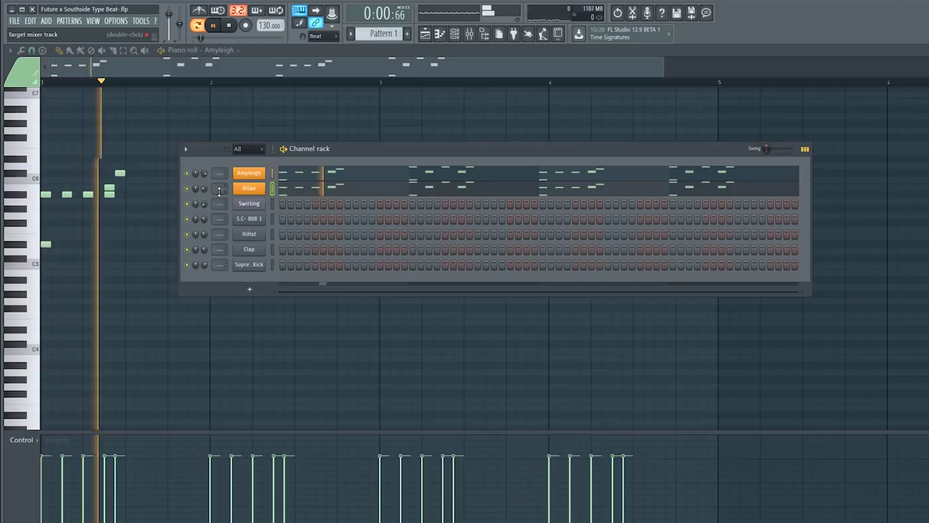
pyautogui.press('space')
# Step: Mute the Atlan channel, select all channels, and colour them with a teal-to-dark-teal gradient
pyautogui.click(188, 188)
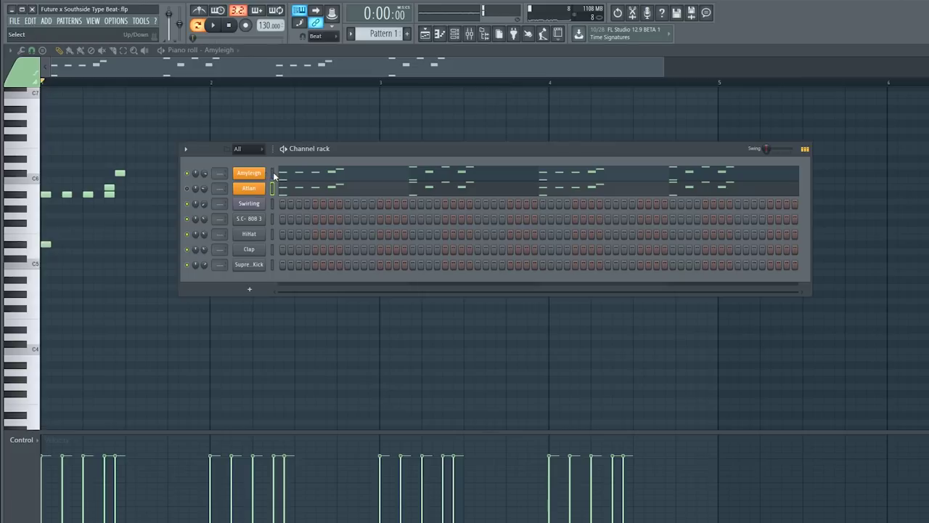
pyautogui.click(186, 149)
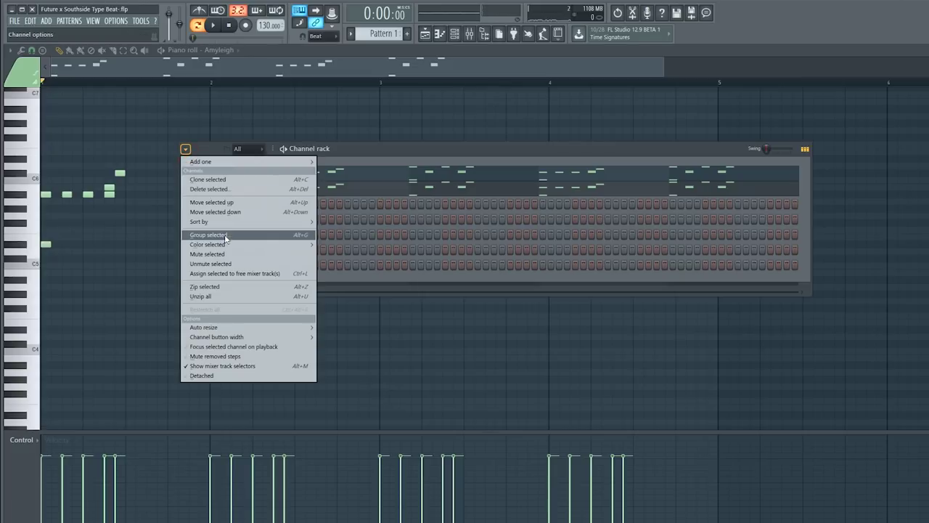
pyautogui.moveTo(276, 244)
pyautogui.click(335, 247)
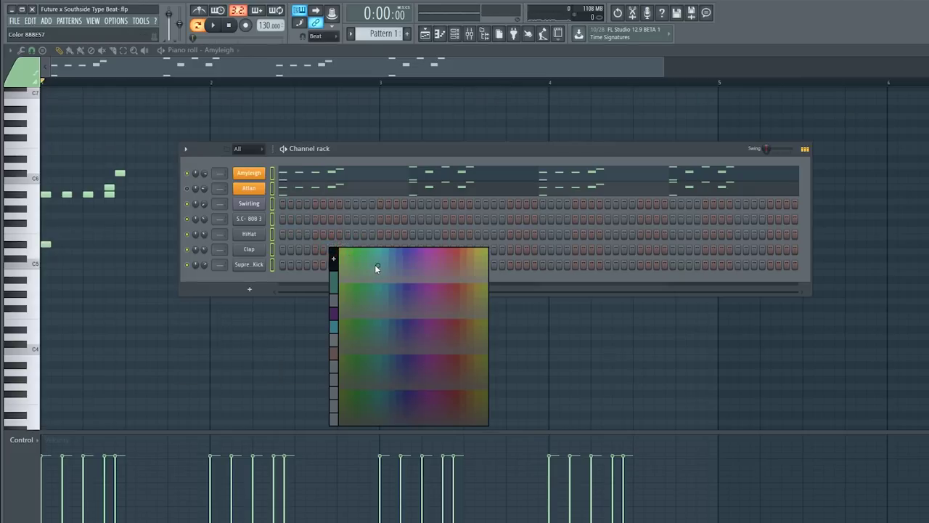
pyautogui.click(387, 252)
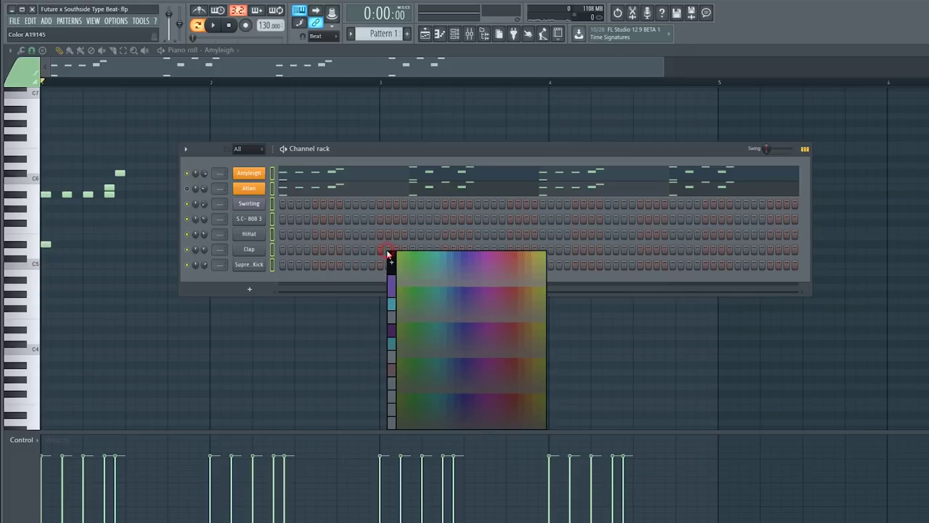
pyautogui.click(444, 362)
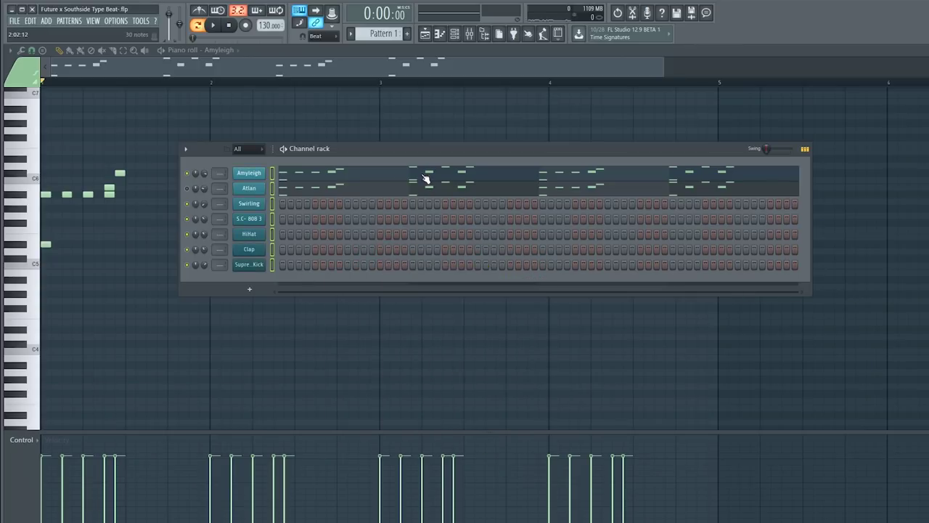
# Step: Assign all seven channels to their own mixer tracks, starting from Insert 1
pyautogui.click(486, 36)
pyautogui.click(160, 215)
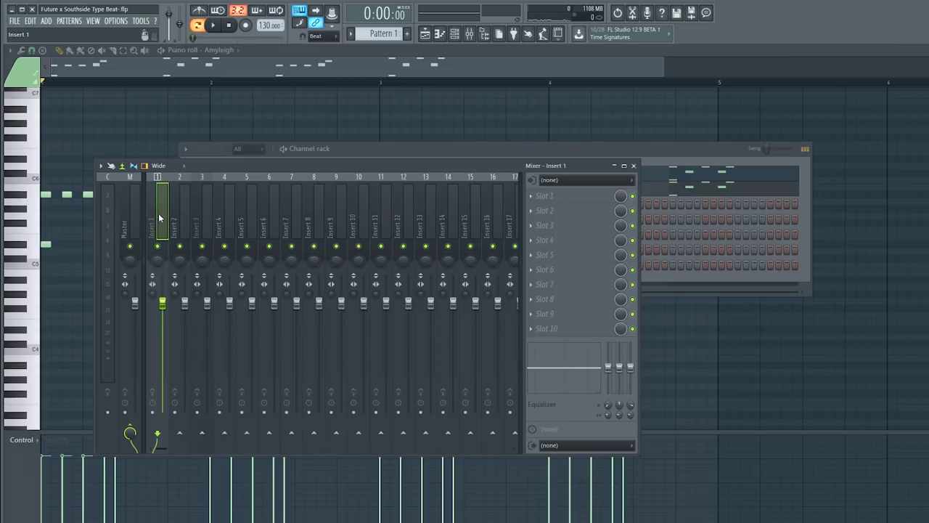
pyautogui.hotkey('ctrl', 'shift', 'l')
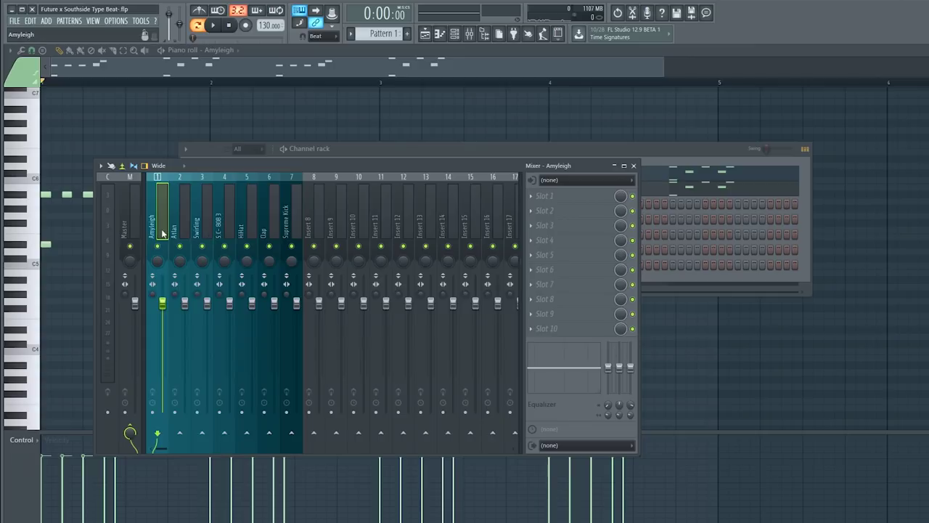
# Step: Solo and play the Amyleigh mixer track, and load Gross Beat in slot 1 with the Sidechain volume preset
pyautogui.rightClick(158, 247)
pyautogui.press('space')
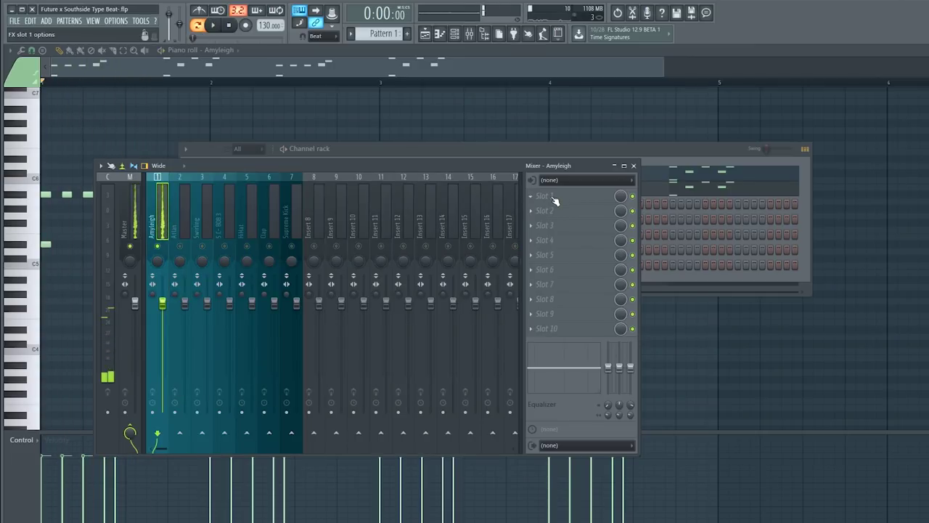
pyautogui.click(551, 198)
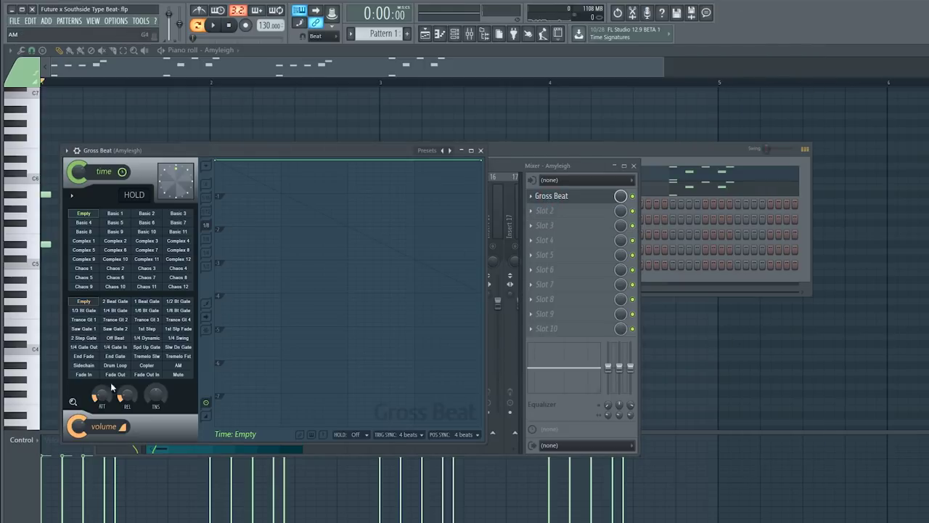
pyautogui.click(84, 366)
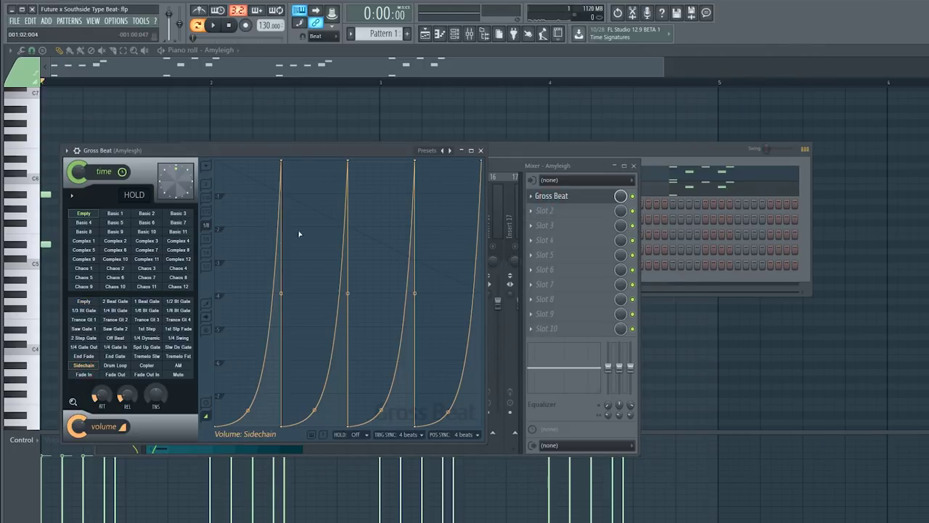
# Step: Delete the envelope points at beats 2 and 4 in Gross Beat's Sidechain volume curve, leaving two longer ramps
pyautogui.rightClick(284, 163)
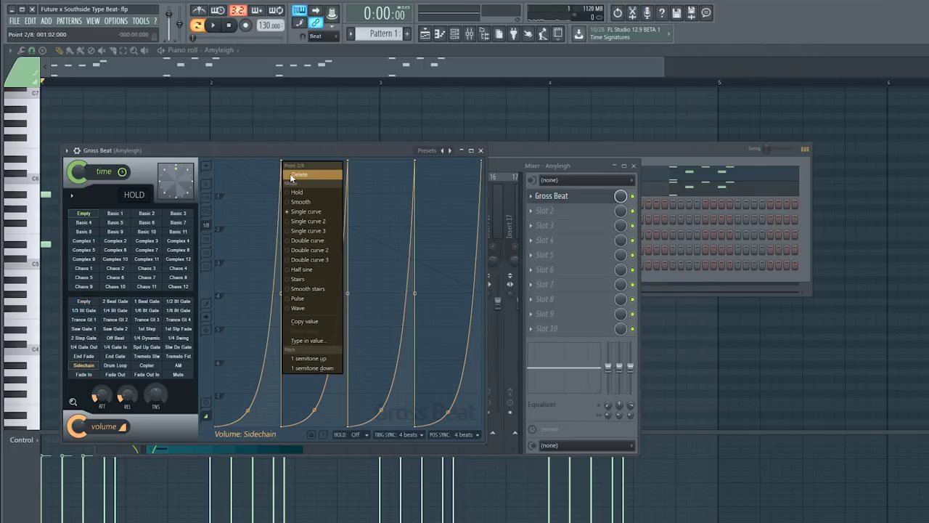
pyautogui.click(301, 174)
pyautogui.rightClick(412, 162)
pyautogui.click(430, 174)
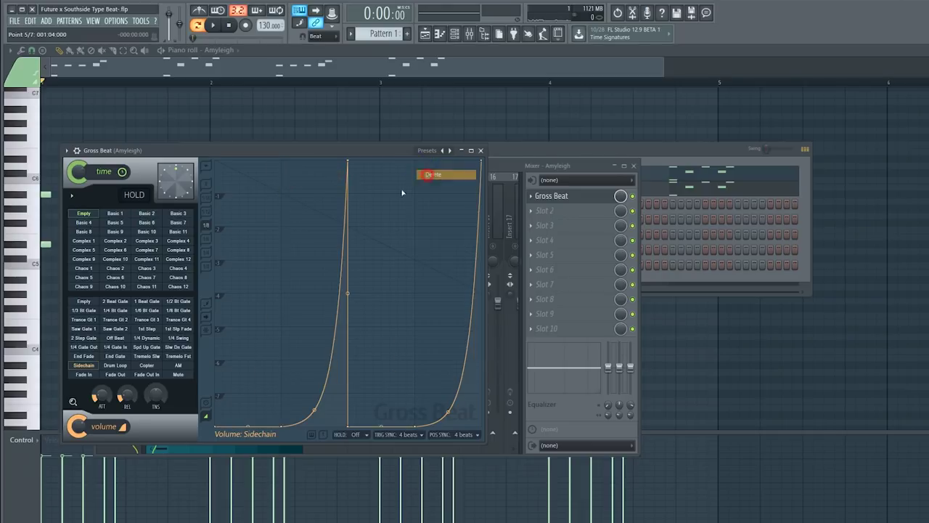
pyautogui.rightClick(282, 427)
pyautogui.click(303, 321)
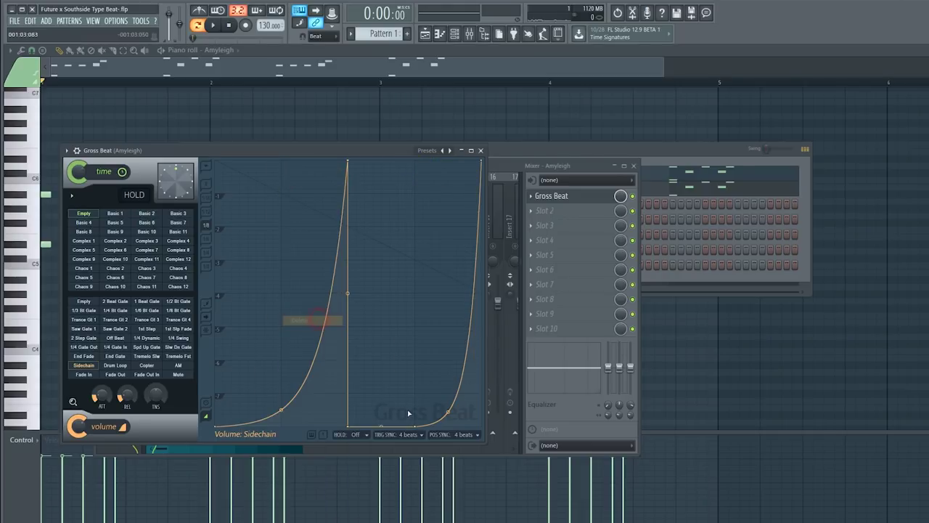
pyautogui.rightClick(416, 428)
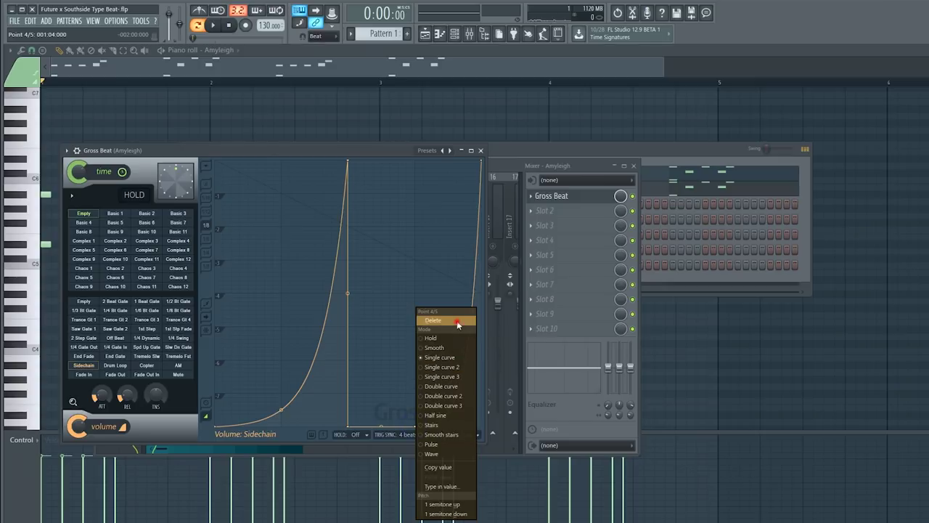
pyautogui.click(436, 320)
# Step: Reduce both sidechain ramps' tension to 15%, raise their lowest points slightly, and play the result
pyautogui.moveTo(281, 410); pyautogui.dragTo(289, 364)
pyautogui.moveTo(412, 411); pyautogui.dragTo(415, 357)
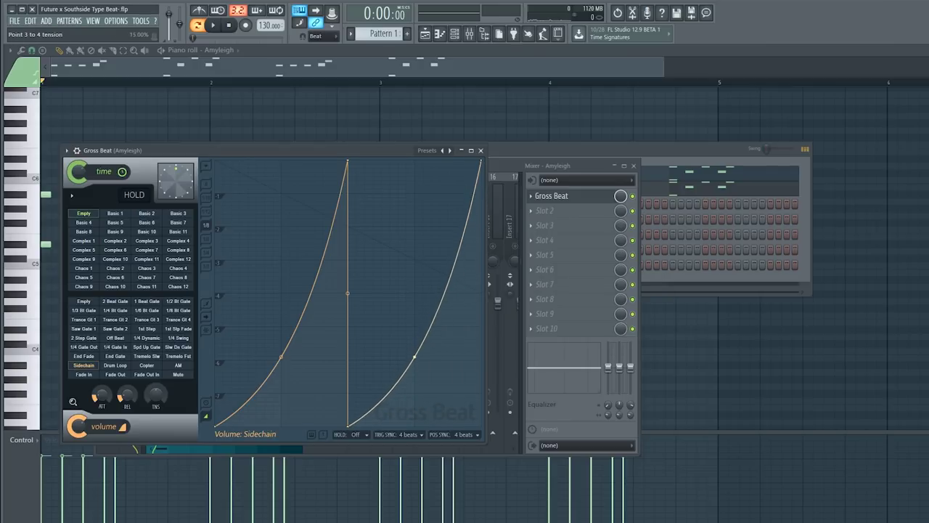
pyautogui.moveTo(347, 427); pyautogui.dragTo(347, 394)
pyautogui.moveTo(216, 429); pyautogui.dragTo(208, 394)
pyautogui.press('space')
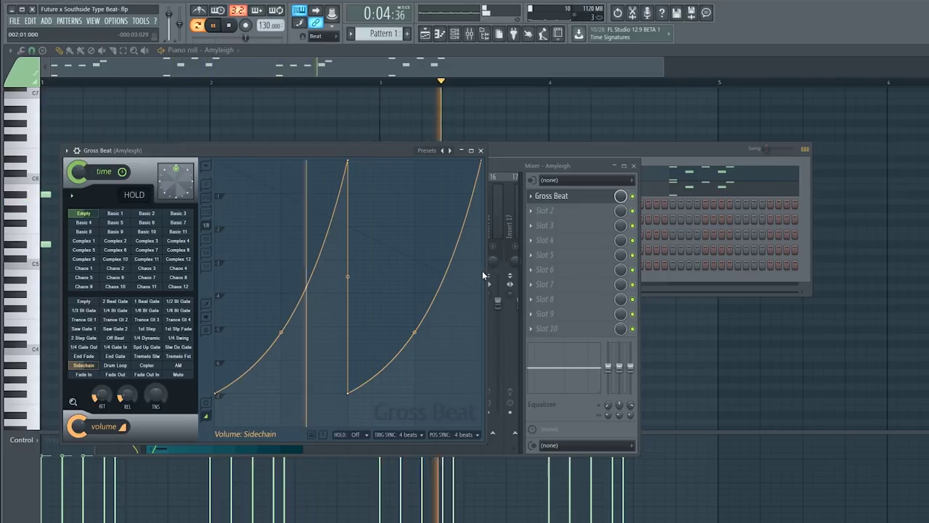
# Step: Move Gross Beat down to slot 2 on the Amyleigh mixer track, freeing slot 1
pyautogui.click(532, 200)
pyautogui.click(532, 200)
pyautogui.click(532, 200)
pyautogui.click(532, 200)
pyautogui.click(533, 201)
pyautogui.click(532, 200)
pyautogui.scroll(-1, 534, 201)
pyautogui.press('space')
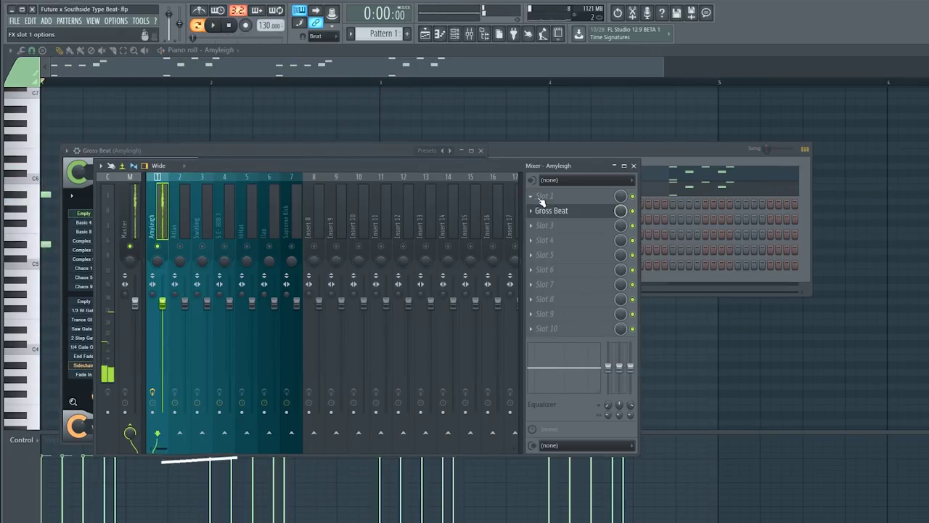
# Step: Load a second Gross Beat in slot 1 with the Momentary preset, choose 1/2 Speed, and play the melody
pyautogui.click(542, 198)
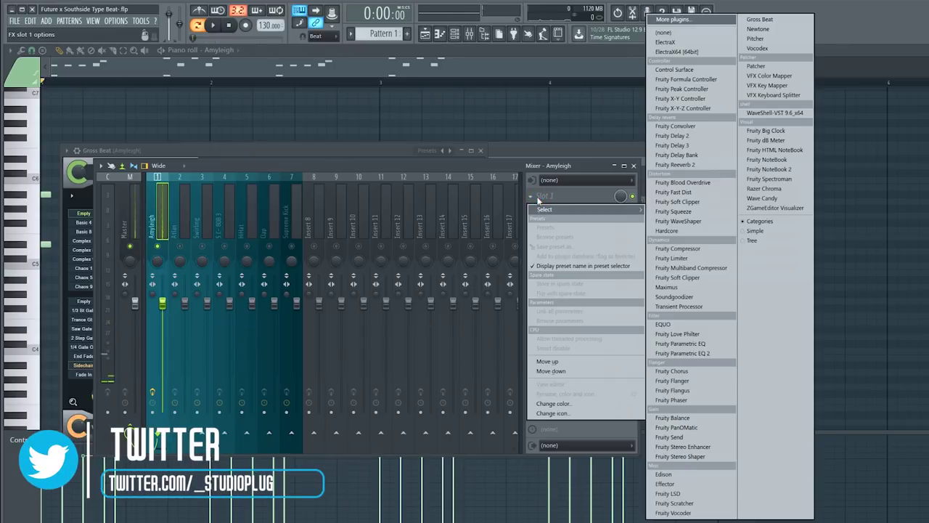
pyautogui.click(760, 19)
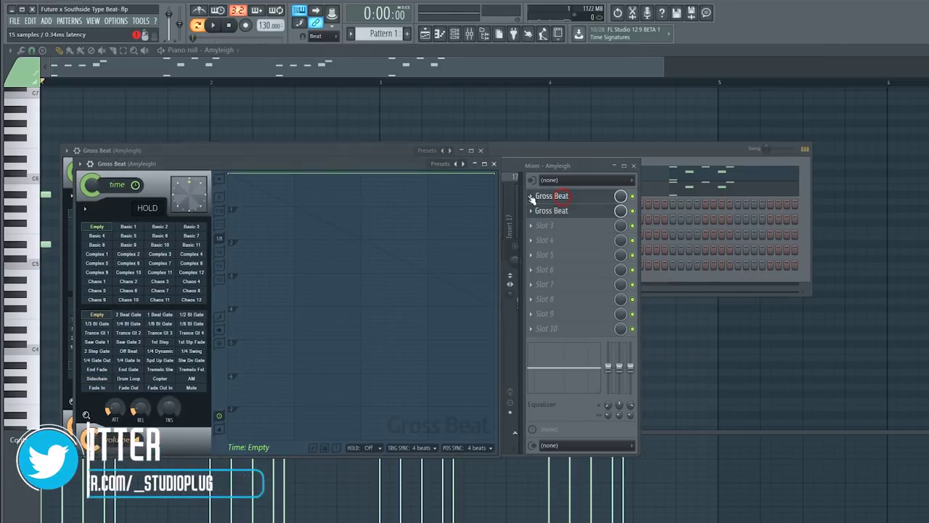
pyautogui.click(457, 166)
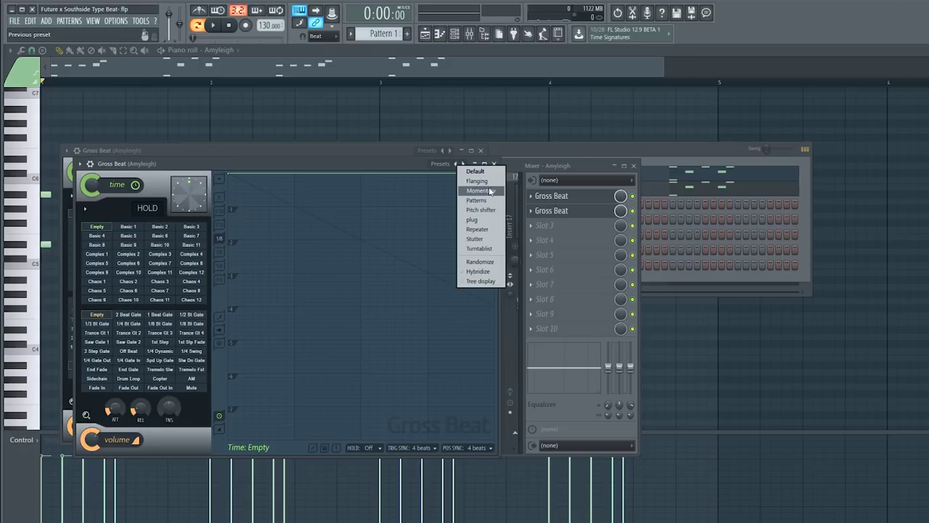
pyautogui.click(476, 192)
pyautogui.click(160, 291)
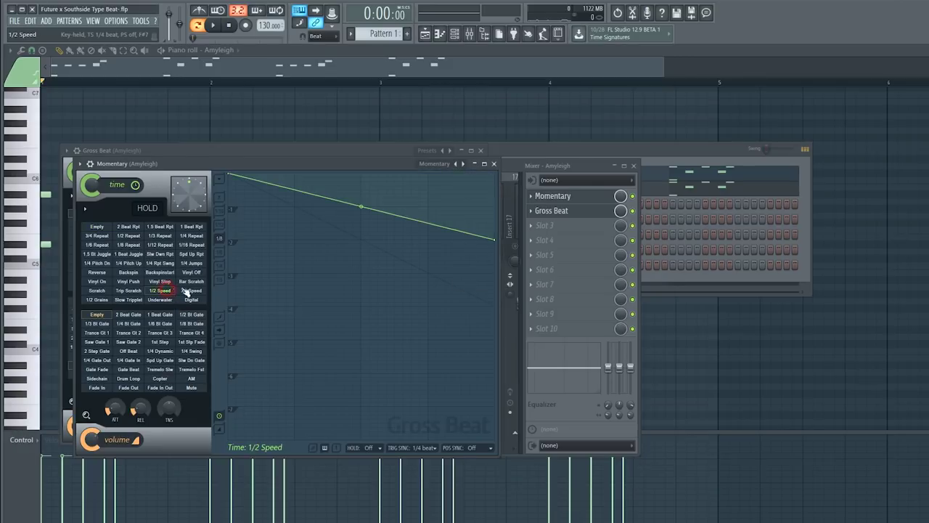
pyautogui.press('space')
# Step: Add Fruity Parametric EQ 2 in slot 3 of the Amyleigh track, lower one band and raise another
pyautogui.click(580, 164)
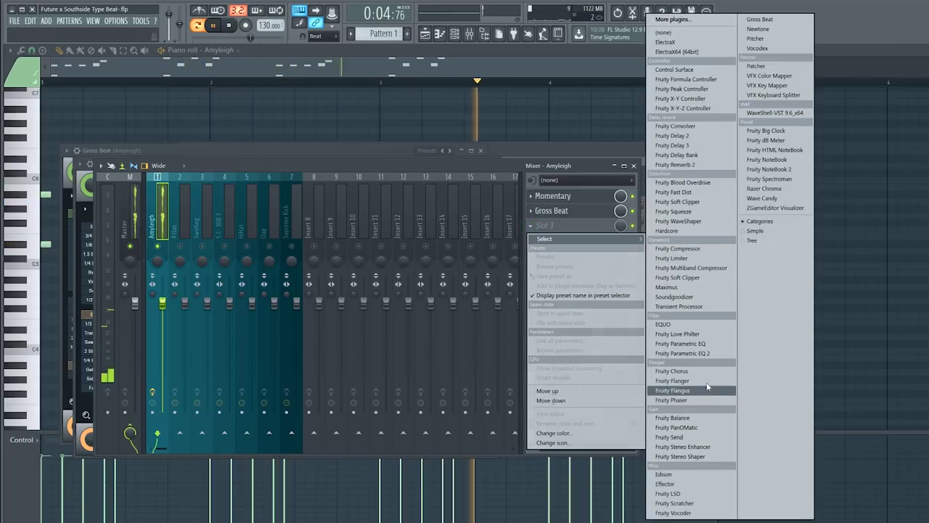
pyautogui.click(707, 354)
pyautogui.moveTo(145, 276); pyautogui.dragTo(154, 303)
pyautogui.moveTo(203, 260); pyautogui.dragTo(203, 244)
pyautogui.click(406, 177)
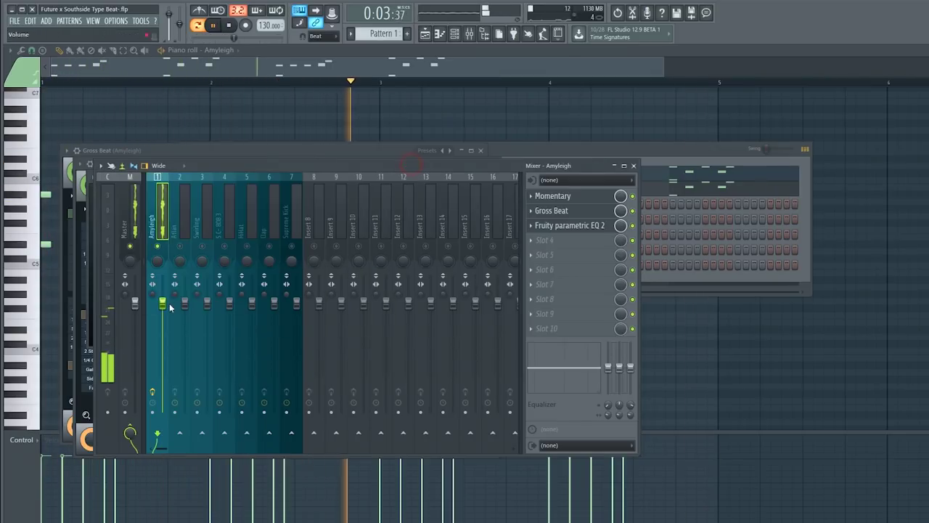
# Step: Unmute the Atlan channel and listen to its mixer track on its own
pyautogui.press('F6')
pyautogui.click(170, 204)
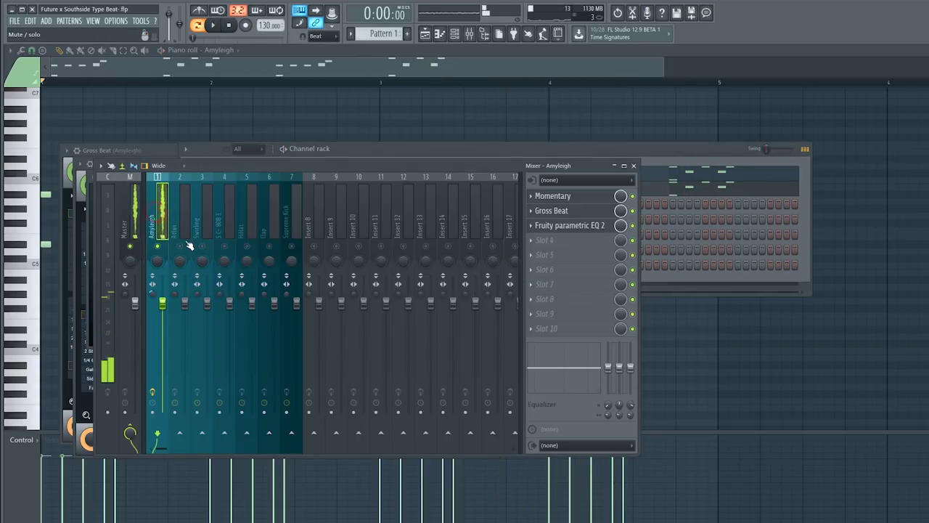
pyautogui.click(184, 239)
pyautogui.press('space')
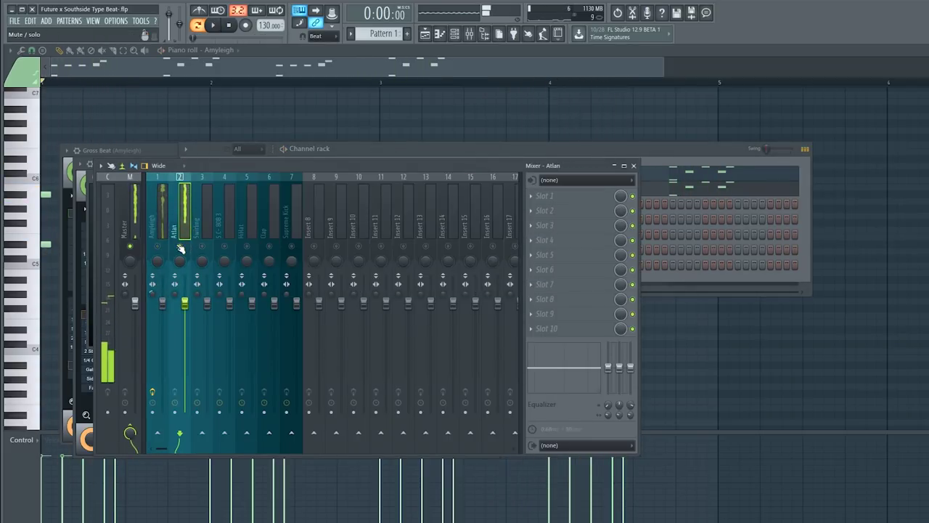
# Step: Copy the Amyleigh mixer track state onto the Atlan mixer track
pyautogui.click(162, 227)
pyautogui.rightClick(163, 230)
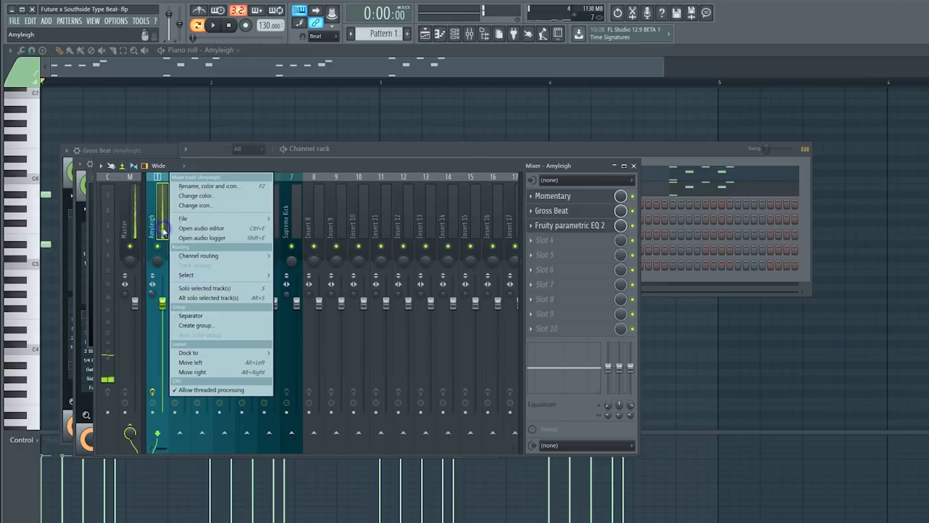
pyautogui.moveTo(187, 219)
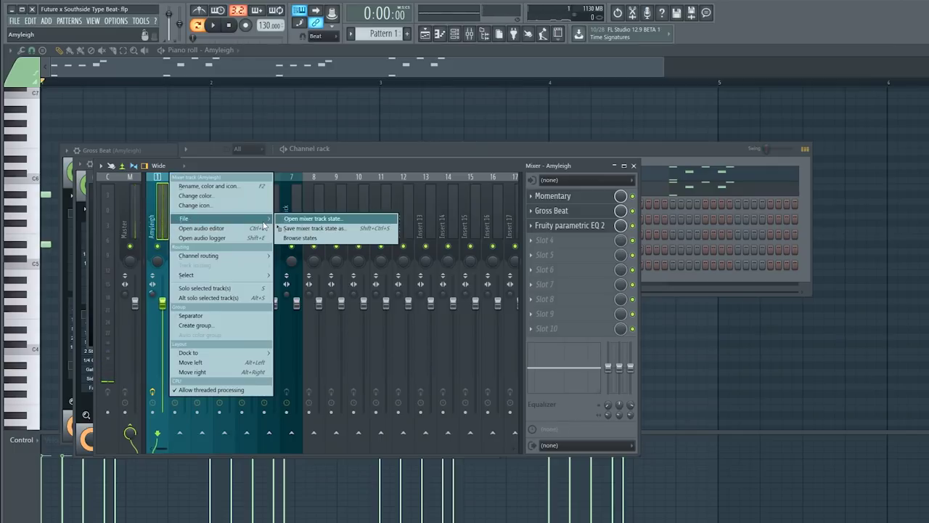
pyautogui.moveTo(284, 228); pyautogui.dragTo(242, 231)
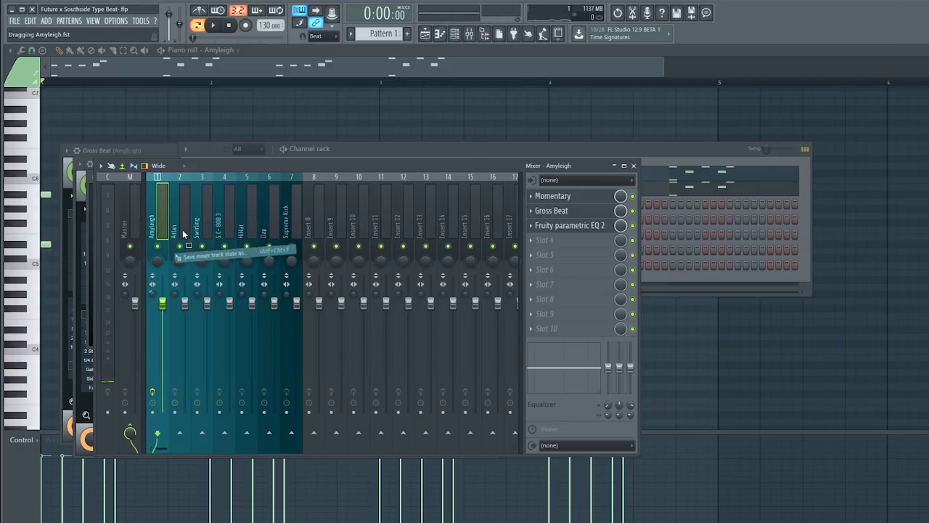
pyautogui.moveTo(179, 234); pyautogui.dragTo(179, 235)
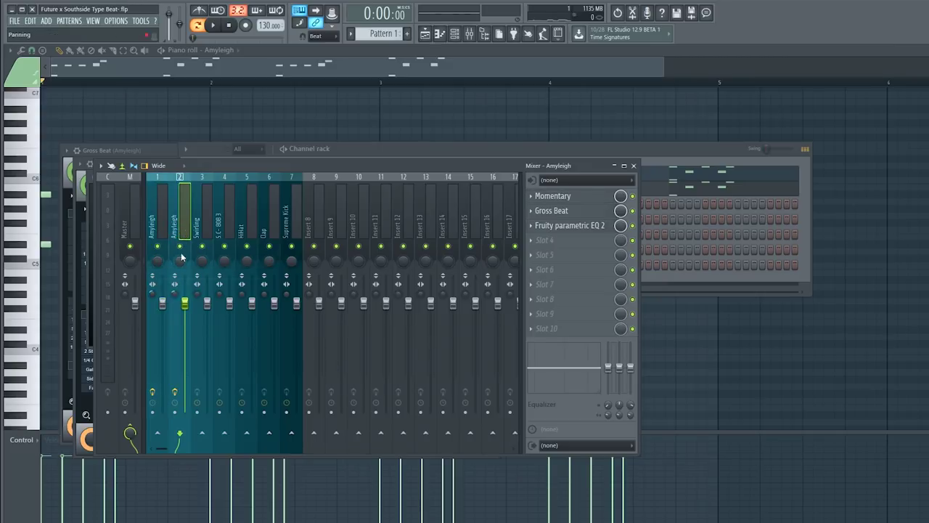
# Step: Play mixer tracks 1 and 2 soloed to compare them, and lower both volume faders
pyautogui.rightClick(180, 247)
pyautogui.press('space')
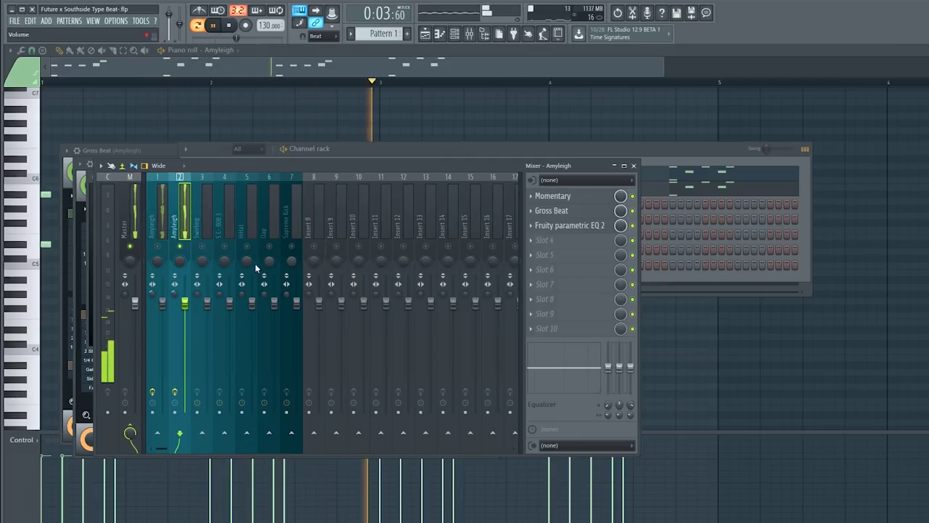
pyautogui.click(163, 233)
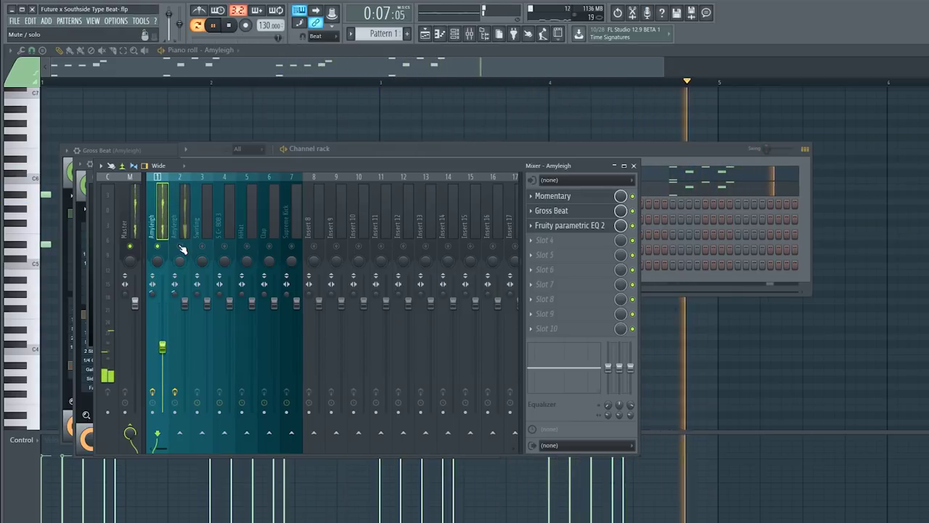
pyautogui.moveTo(184, 304); pyautogui.dragTo(187, 334)
# Step: Select only the Swirling channel and end the mixer solo so every track is enabled
pyautogui.click(354, 159)
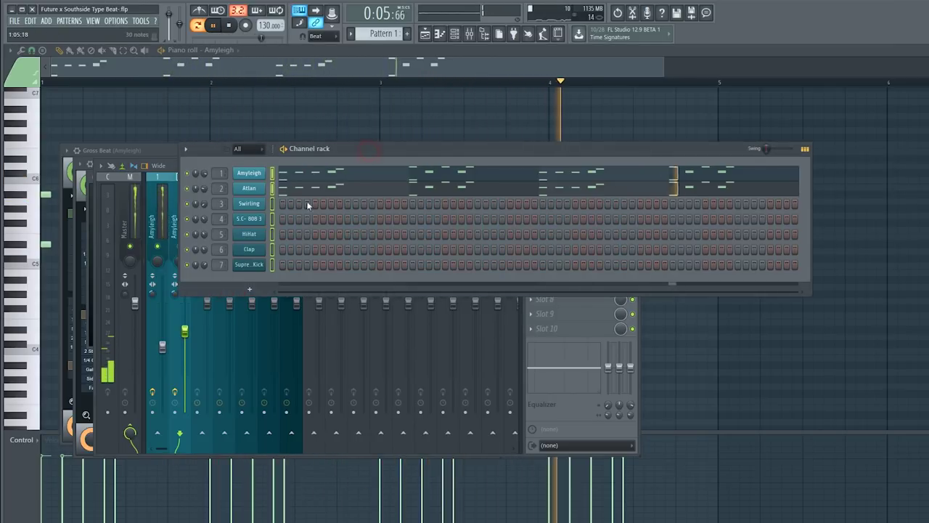
pyautogui.click(271, 204)
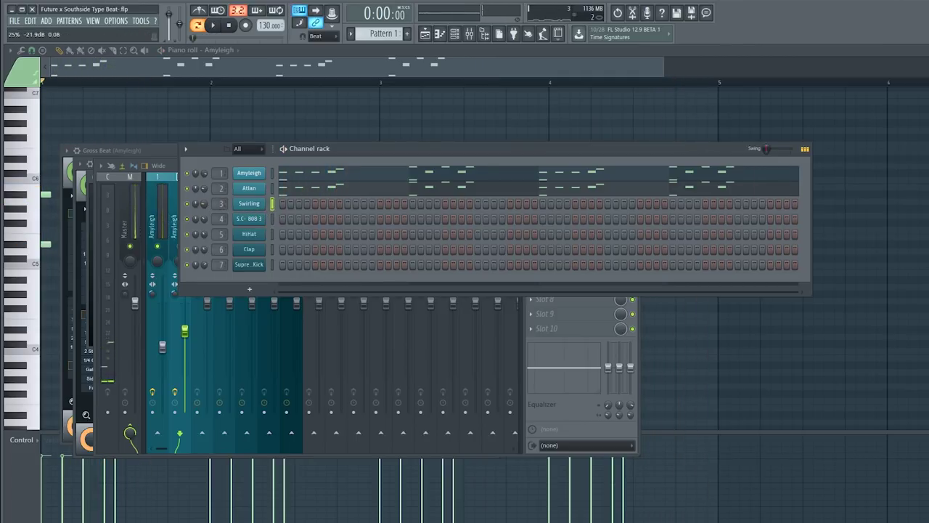
pyautogui.click(175, 230)
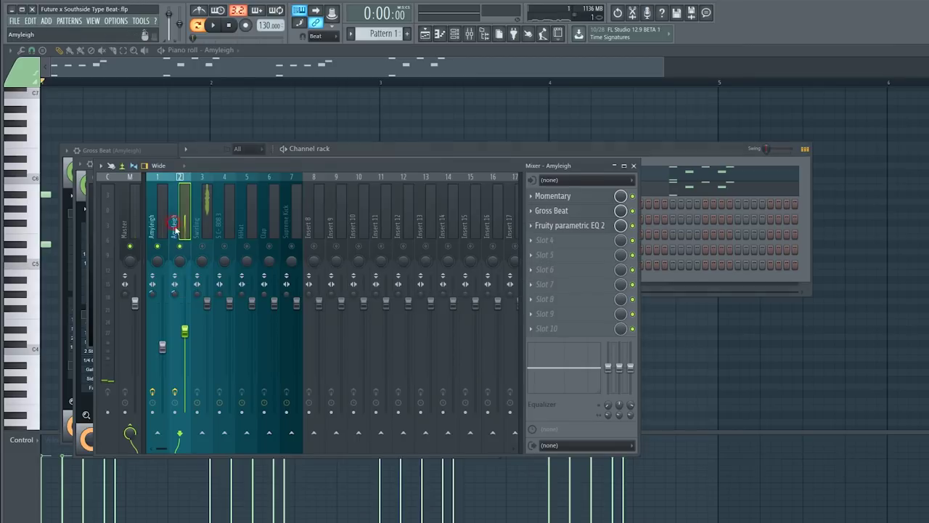
pyautogui.rightClick(183, 247)
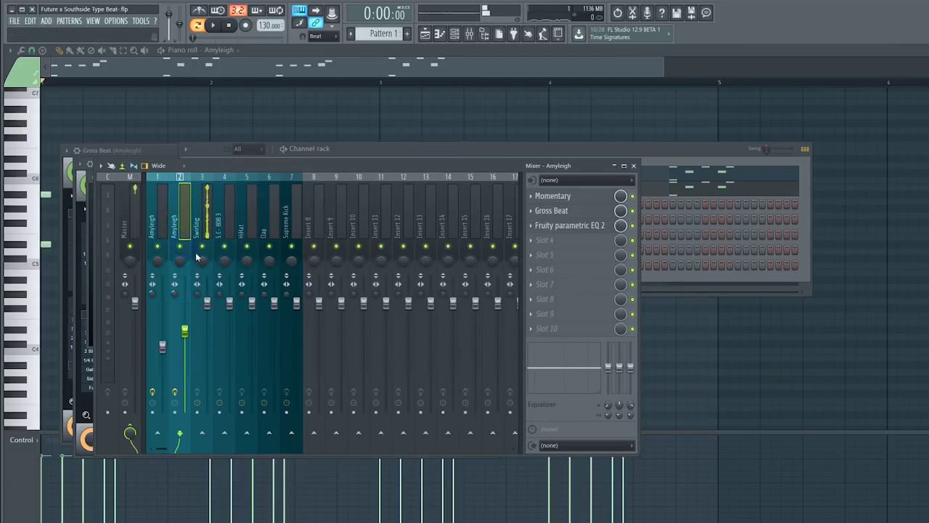
# Step: Set the Swirling channel's root note to B5 in its miscellaneous functions and audition the result
pyautogui.click(350, 153)
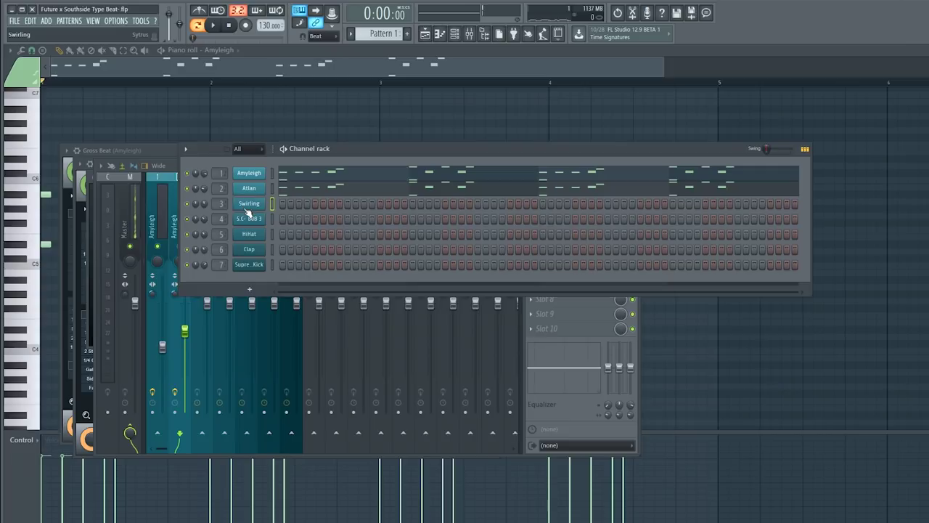
pyautogui.click(250, 203)
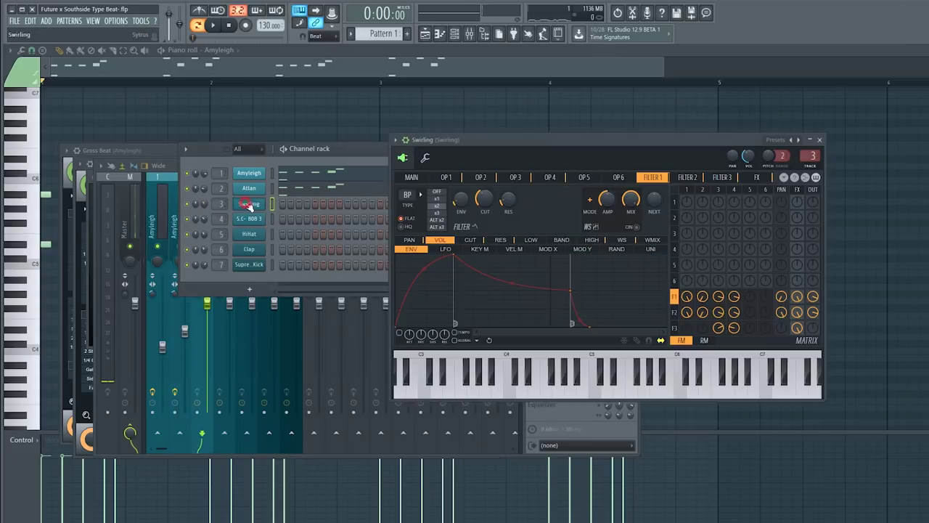
pyautogui.click(427, 159)
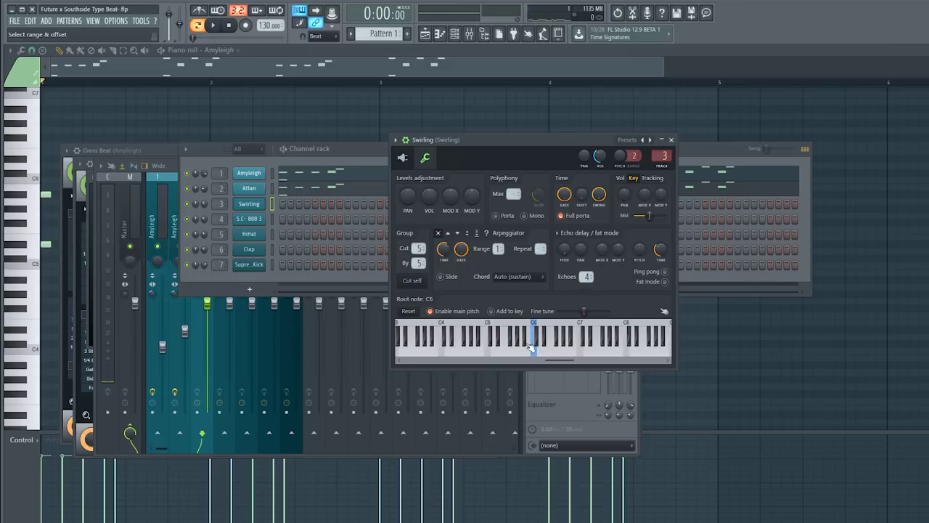
pyautogui.click(528, 355)
pyautogui.press('space')
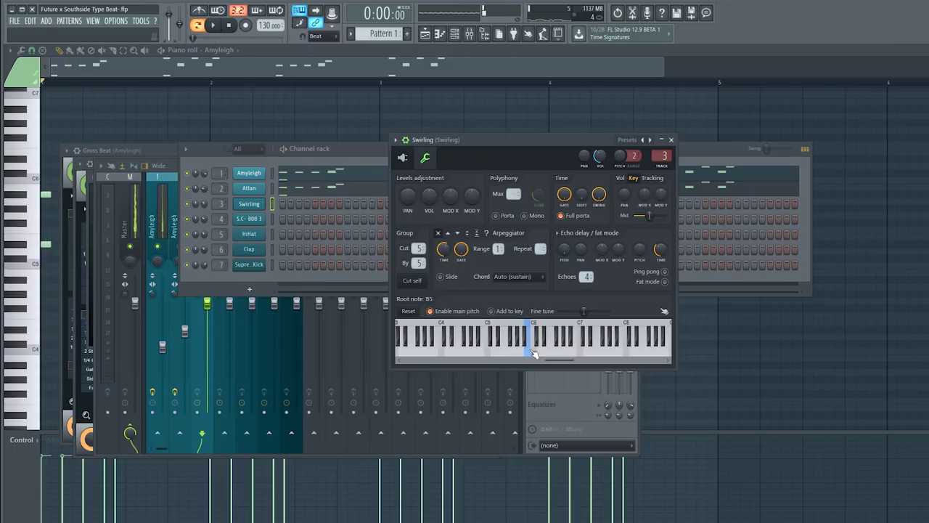
# Step: Enter two consecutive one-bar notes for Swirling and transpose both up until the first sits on C6
pyautogui.rightClick(266, 210)
pyautogui.click(290, 204)
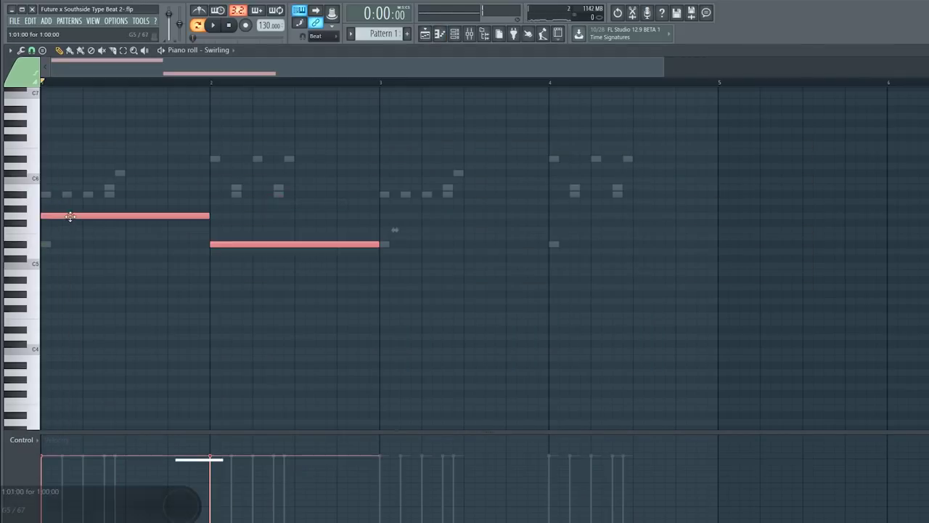
pyautogui.moveTo(68, 216); pyautogui.dragTo(62, 181)
pyautogui.press('space')
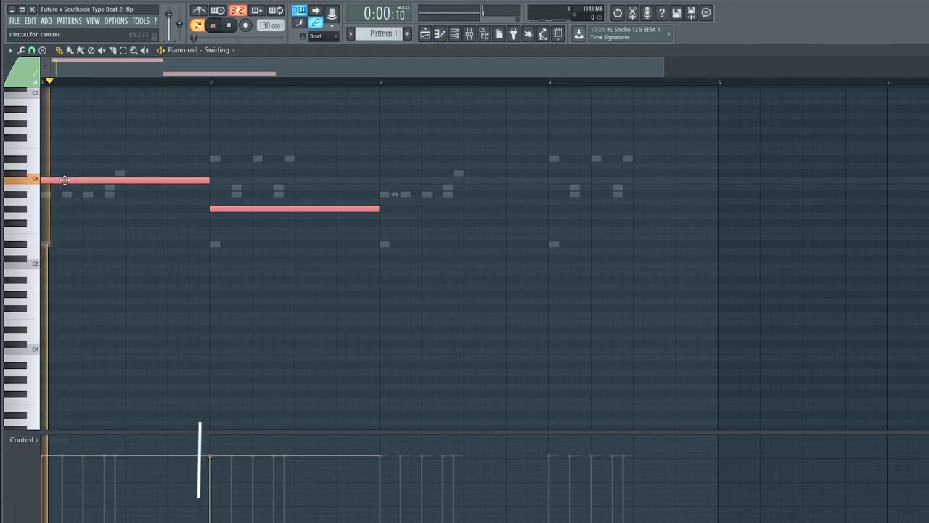
# Step: Lower the second Swirling note one semitone to G5 and transpose both notes down one octave
pyautogui.keyDown('ctrl'); pyautogui.click(185, 228); pyautogui.keyUp('ctrl')
pyautogui.moveTo(223, 209); pyautogui.dragTo(224, 216)
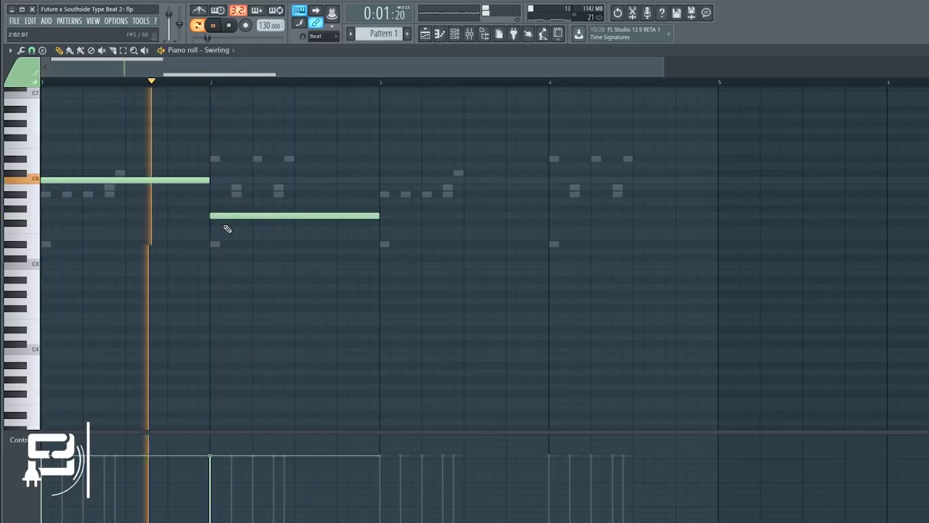
pyautogui.hotkey('ctrl', 'Down')
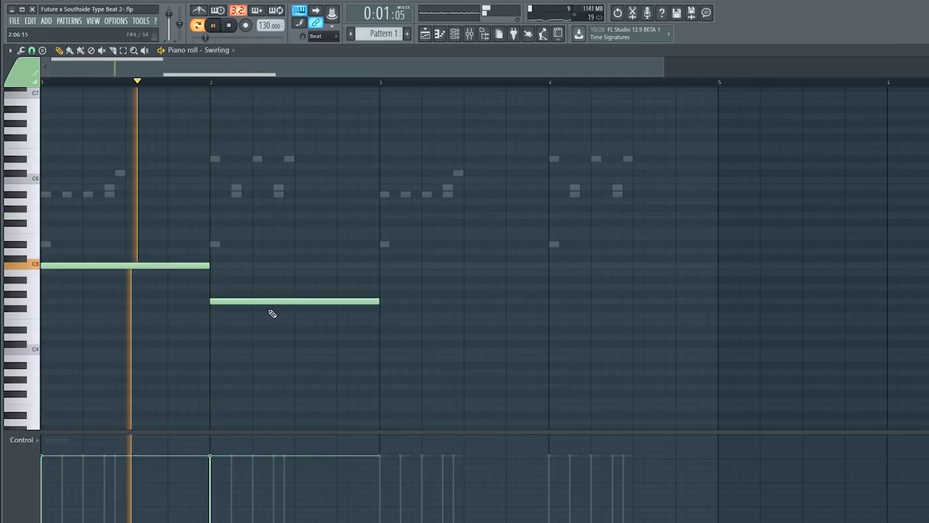
pyautogui.press('space')
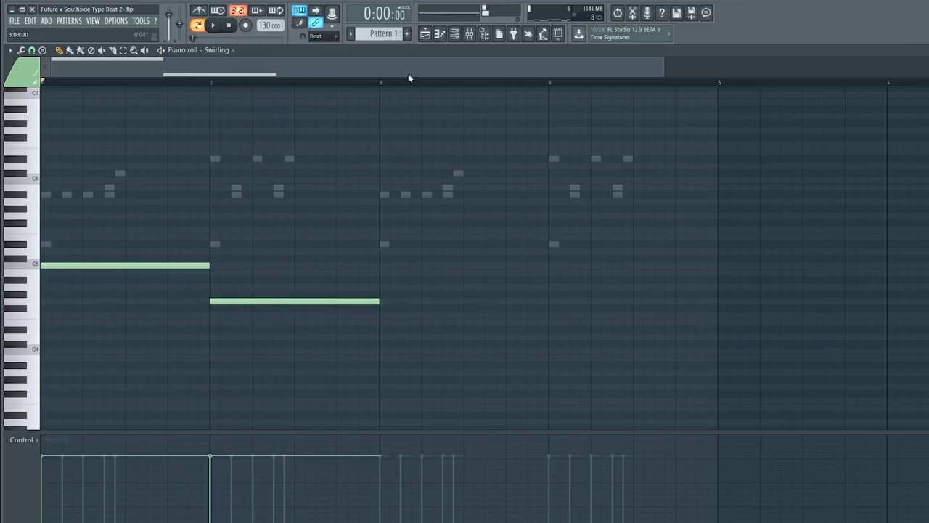
# Step: Reshape the Sidechain volume envelope in Swirling's Gross Beat into two rising curves, each spanning half the grid
pyautogui.click(476, 37)
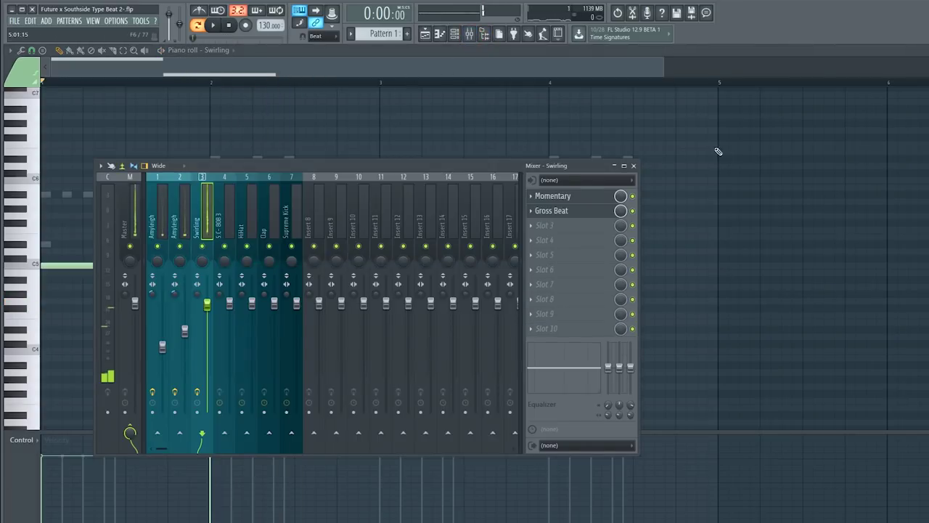
pyautogui.click(602, 212)
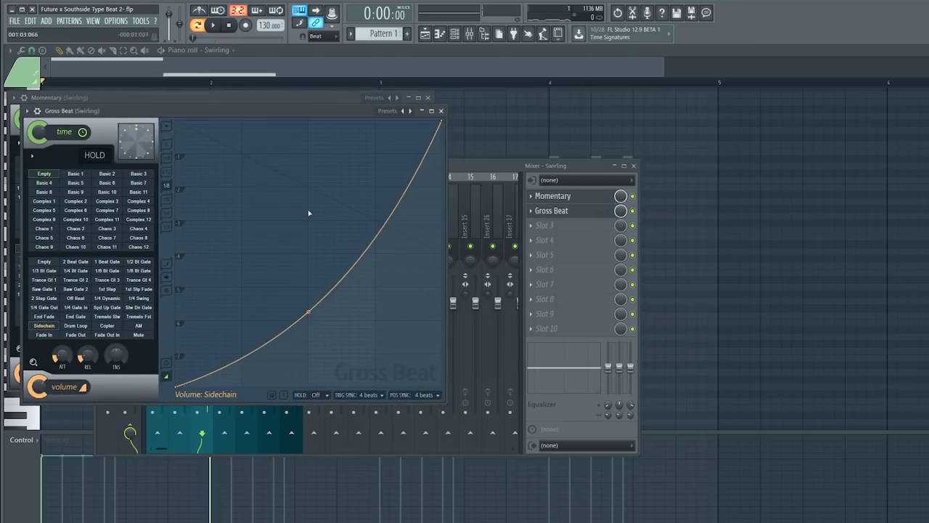
pyautogui.moveTo(310, 218); pyautogui.dragTo(314, 114)
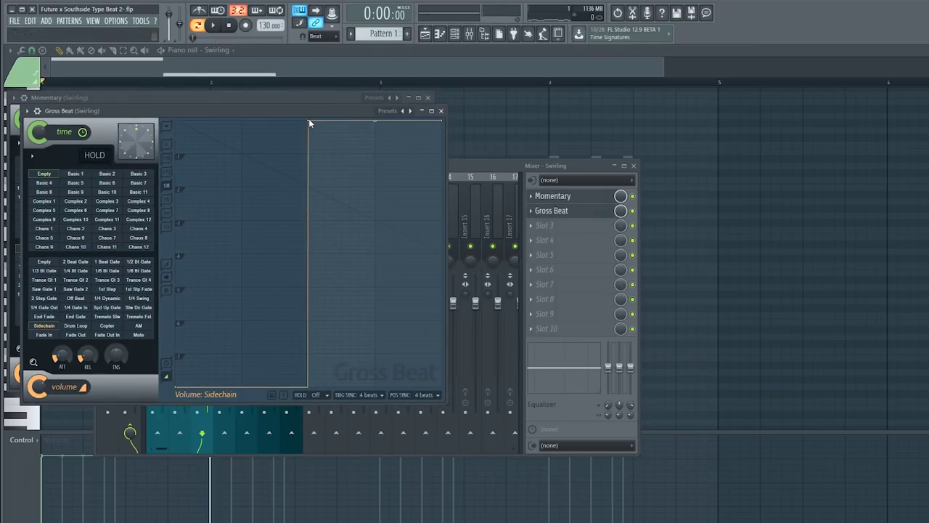
pyautogui.rightClick(309, 123)
pyautogui.click(345, 172)
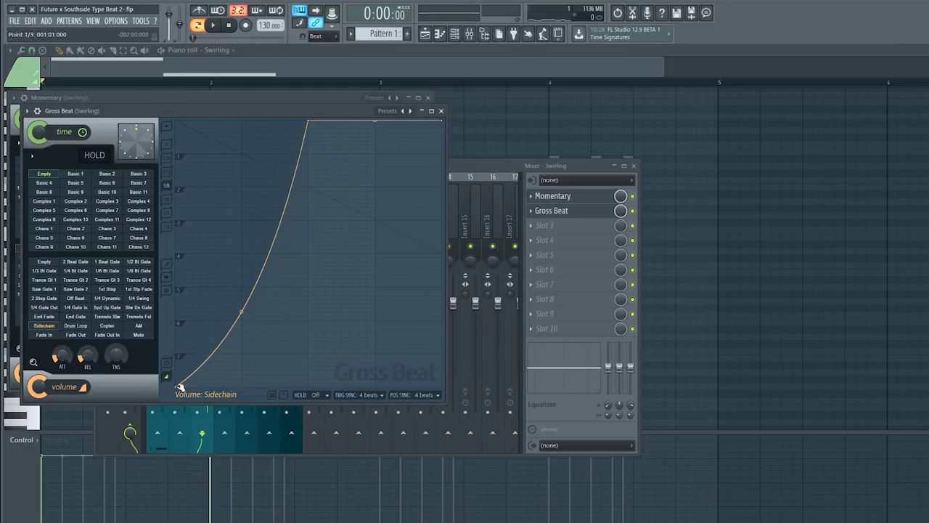
pyautogui.moveTo(310, 251); pyautogui.dragTo(308, 311)
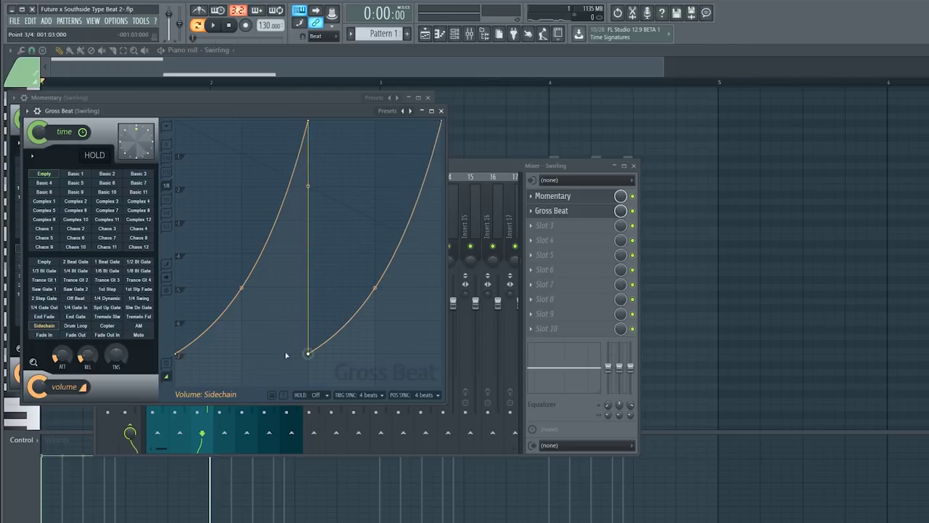
# Step: Solo the Swirling mixer track and lower both curve start points in its Gross Beat to the grid's floor
pyautogui.click(491, 165)
pyautogui.click(358, 113)
pyautogui.click(493, 166)
pyautogui.rightClick(199, 247)
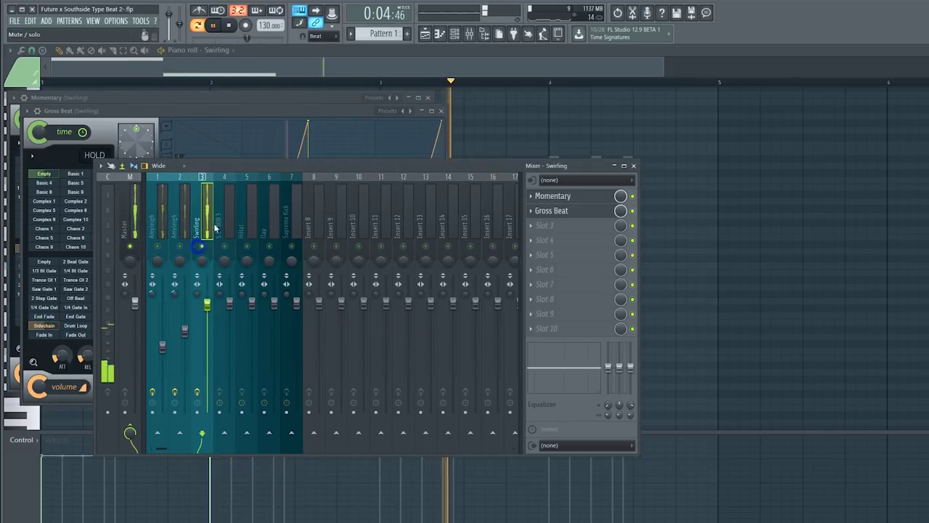
pyautogui.click(308, 114)
pyautogui.moveTo(175, 355); pyautogui.dragTo(156, 396)
pyautogui.moveTo(308, 355); pyautogui.dragTo(274, 424)
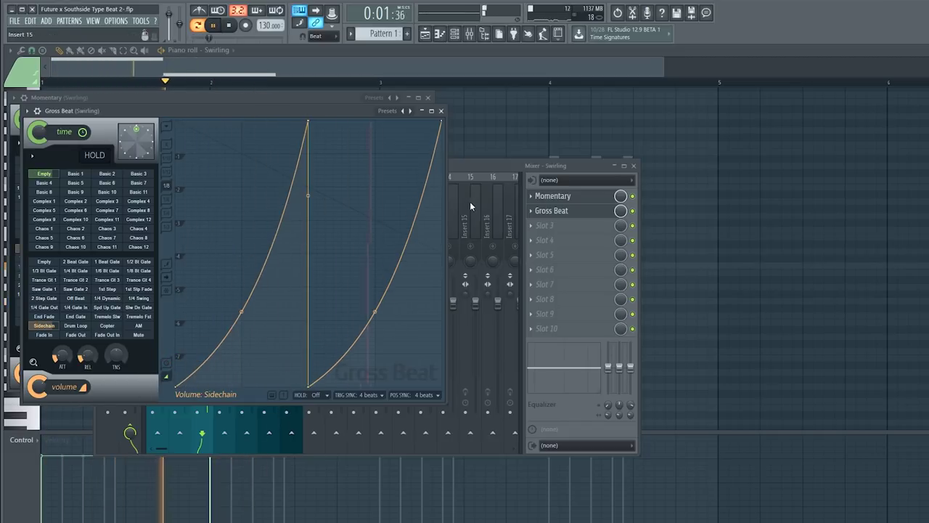
pyautogui.click(273, 425)
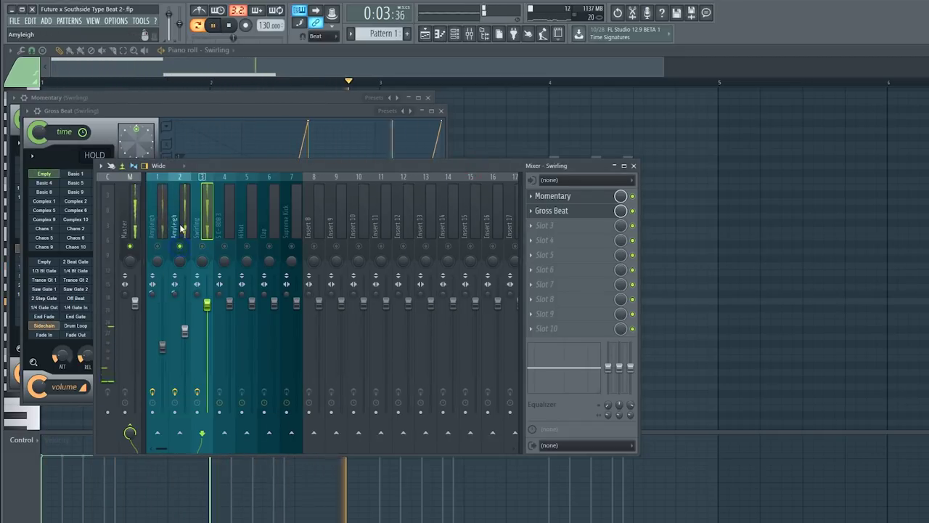
# Step: Audition mixer tracks 1 and 2 without Swirling and raise the low points of track 2's Gross Beat volume curve
pyautogui.click(167, 250)
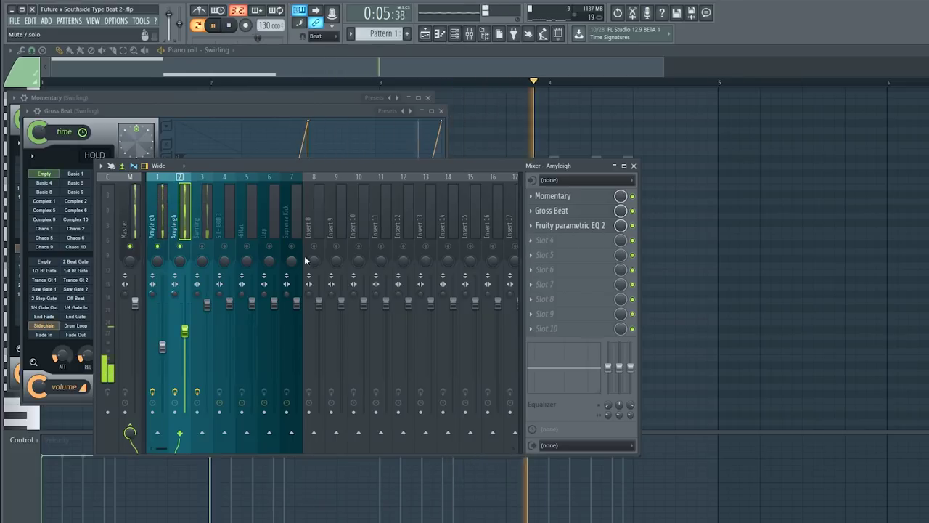
pyautogui.click(551, 211)
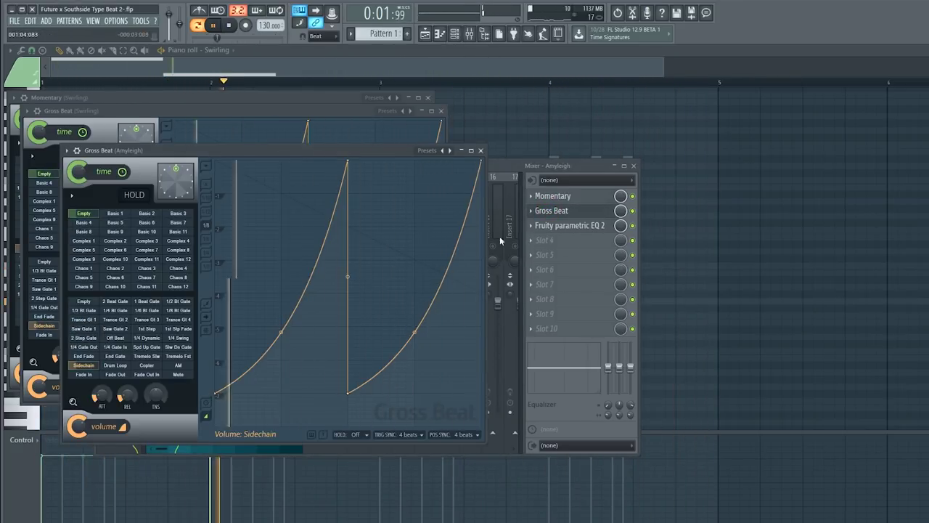
pyautogui.click(555, 215)
pyautogui.click(562, 215)
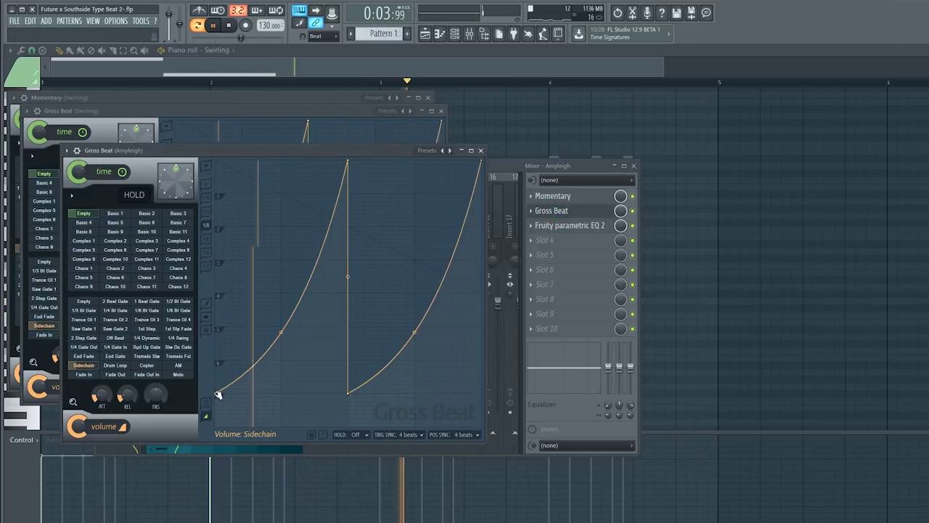
pyautogui.moveTo(348, 385); pyautogui.dragTo(347, 359)
pyautogui.click(514, 167)
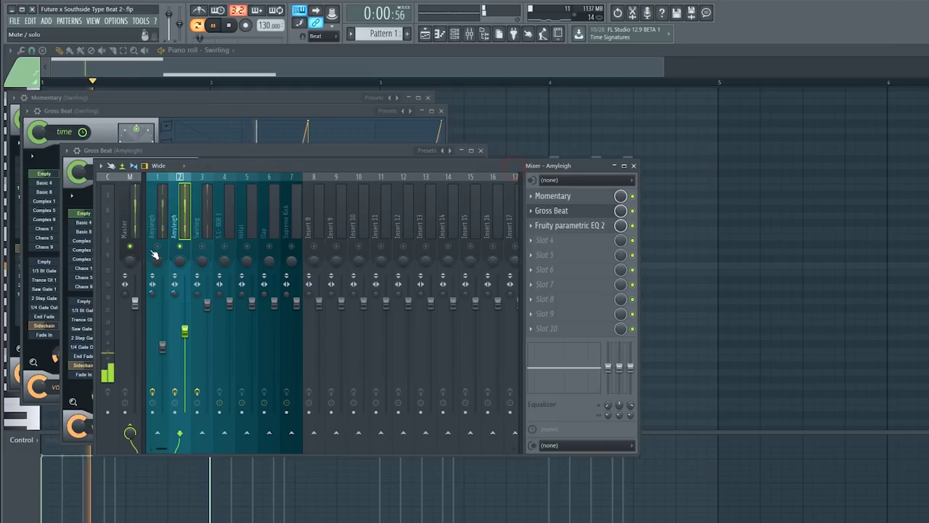
# Step: Raise both low points of track 1's Gross Beat volume curve and re-enable the Swirling mixer track
pyautogui.click(551, 210)
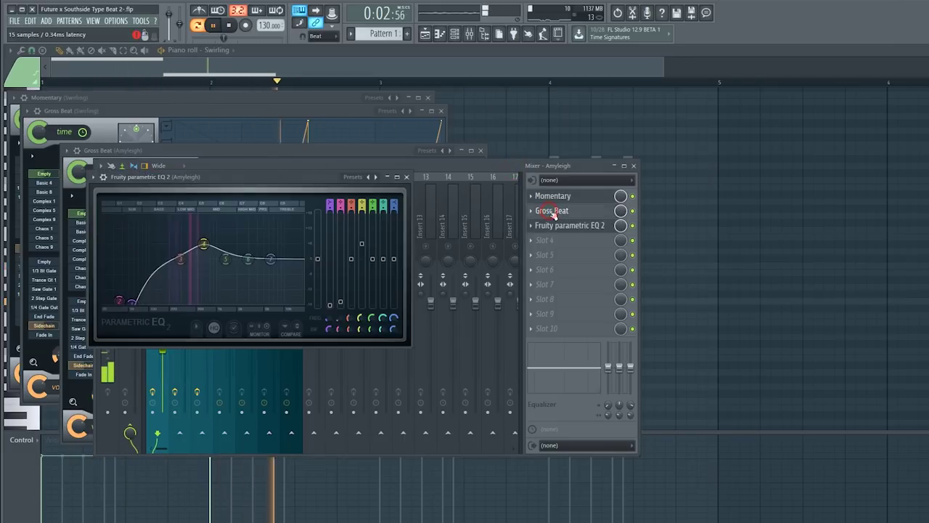
pyautogui.moveTo(216, 395); pyautogui.dragTo(216, 360)
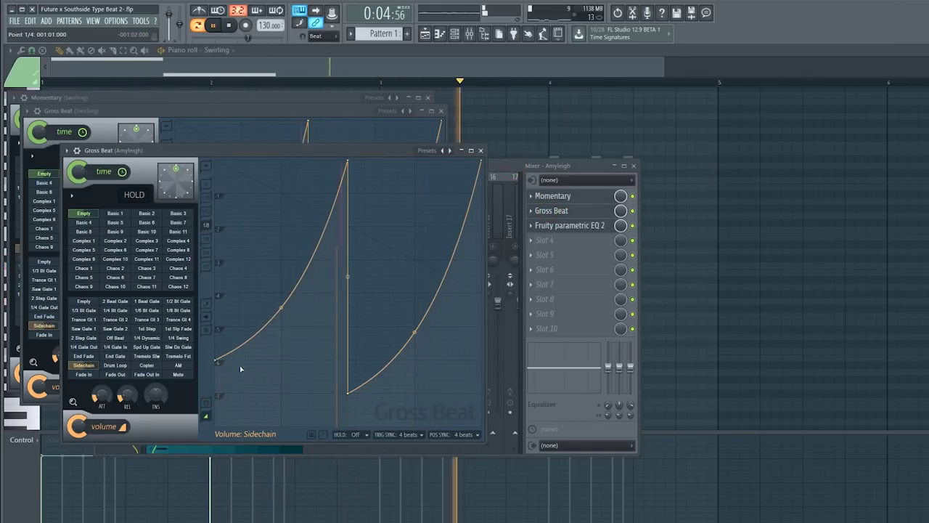
pyautogui.moveTo(352, 395); pyautogui.dragTo(348, 361)
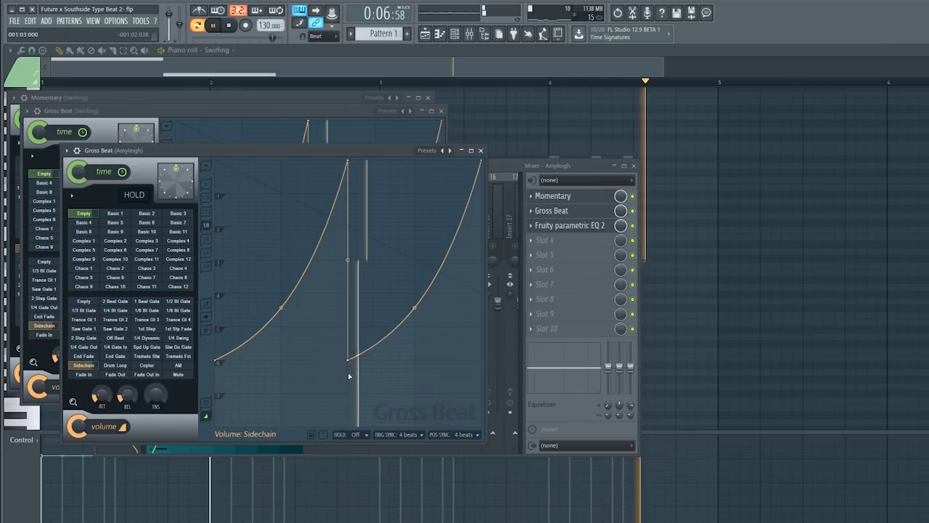
pyautogui.click(520, 165)
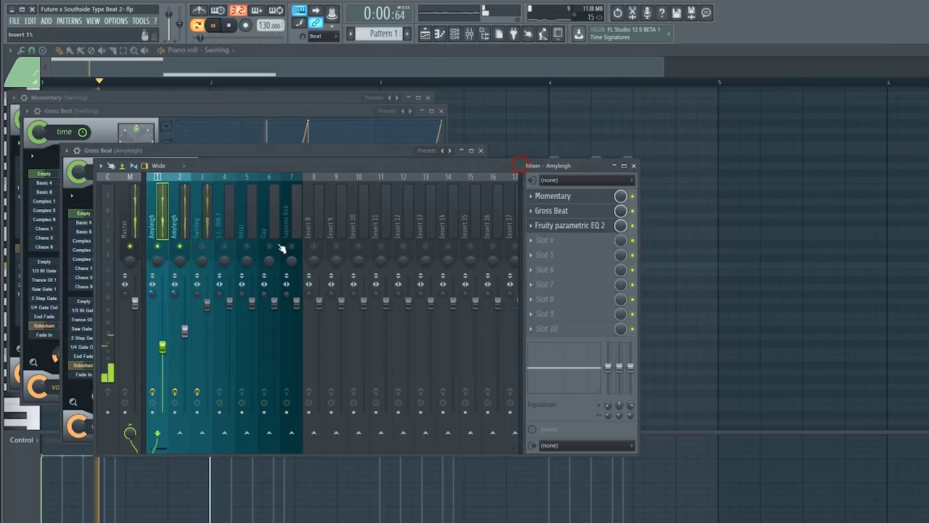
pyautogui.click(204, 259)
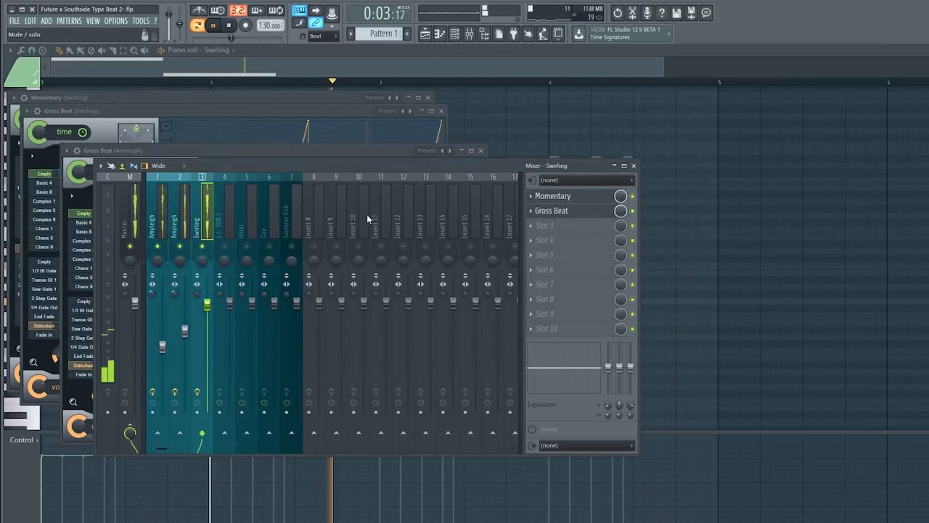
# Step: Play the pattern from the Swirling piano roll and select both of its notes
pyautogui.click(380, 65)
pyautogui.press('space')
pyautogui.press('space')
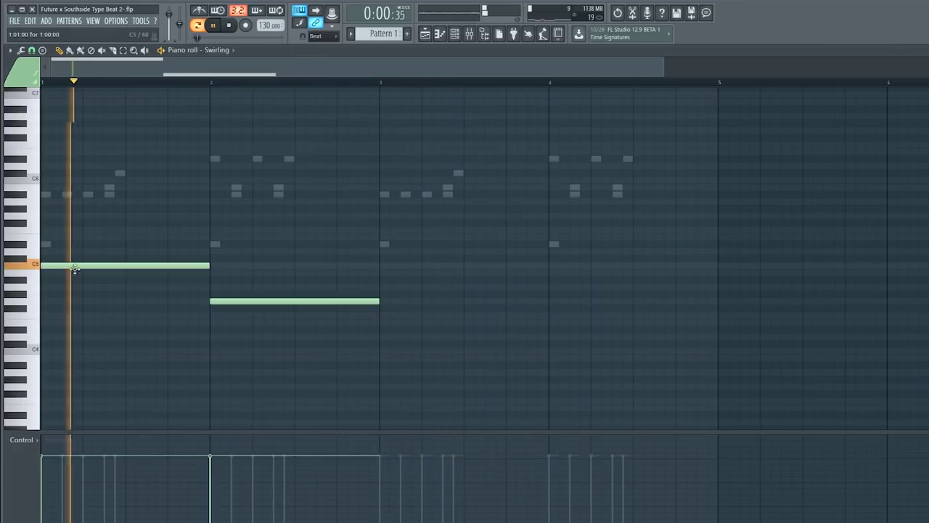
pyautogui.press('space')
pyautogui.press('space')
pyautogui.moveTo(33, 310); pyautogui.dragTo(32, 249)
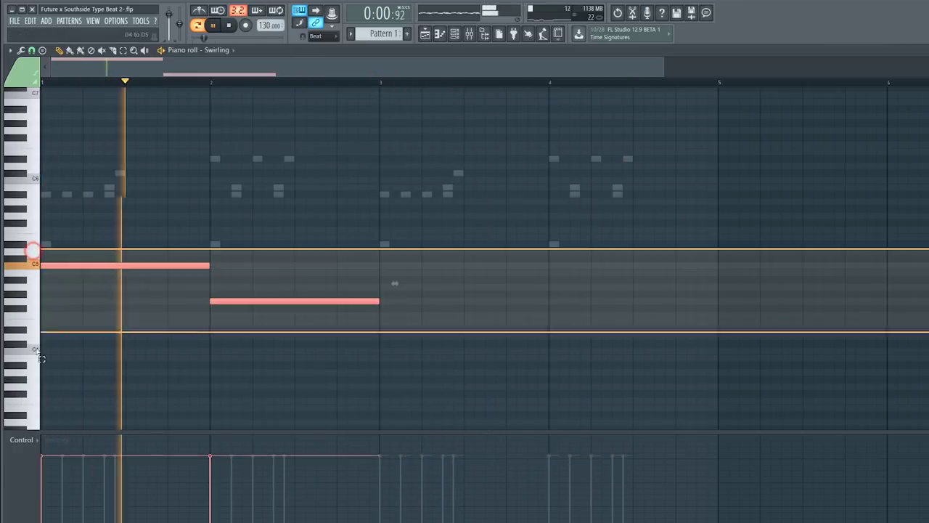
pyautogui.press('space')
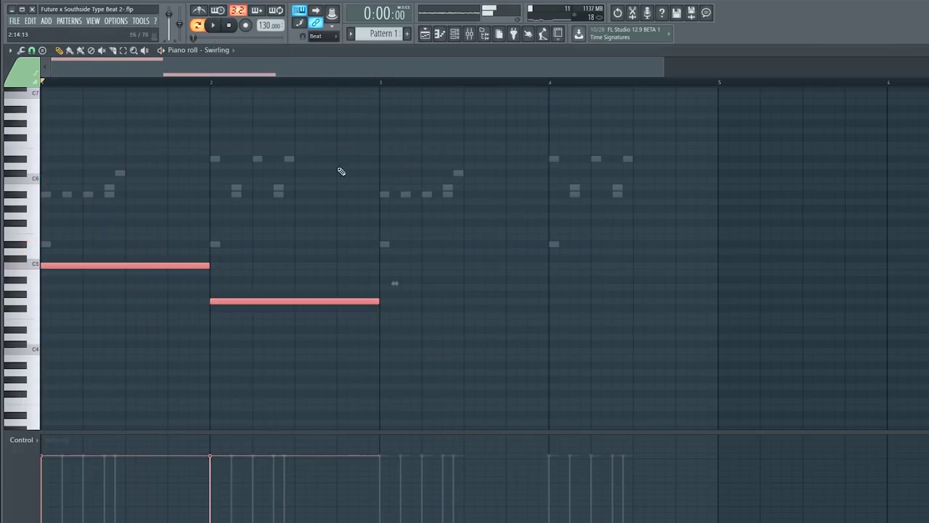
# Step: Add Fruity parametric EQ 2 to Swirling's third effect slot, cutting the low frequencies and slightly boosting band 5
pyautogui.click(469, 34)
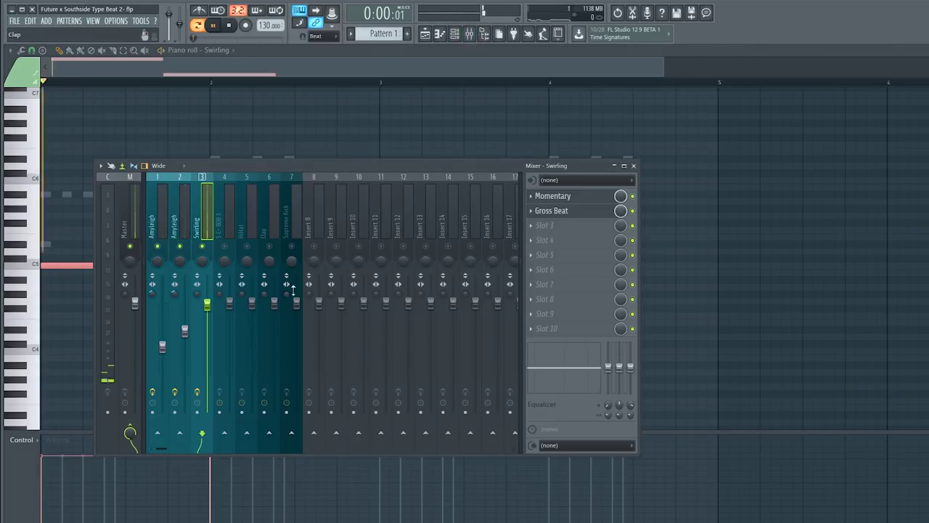
pyautogui.click(544, 225)
pyautogui.click(690, 354)
pyautogui.moveTo(82, 211); pyautogui.dragTo(100, 252)
pyautogui.moveTo(127, 211); pyautogui.dragTo(84, 239)
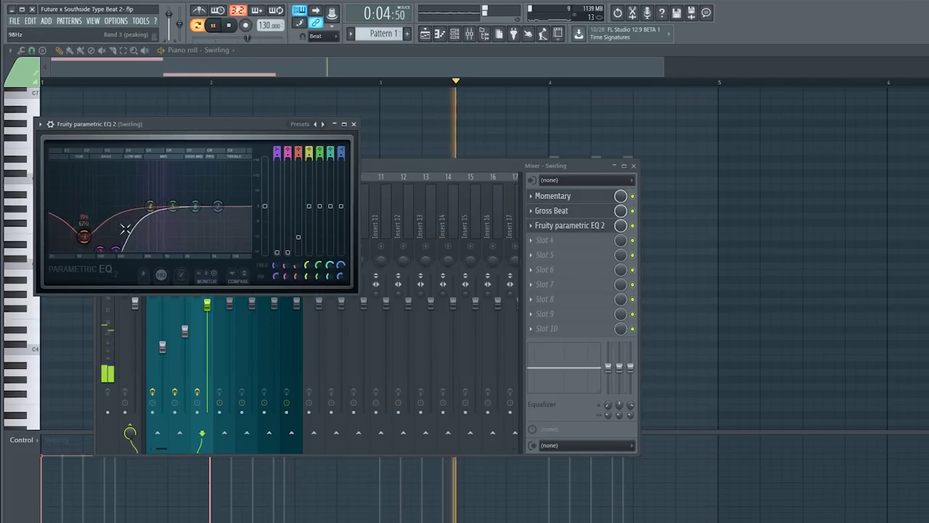
pyautogui.moveTo(174, 209); pyautogui.dragTo(175, 205)
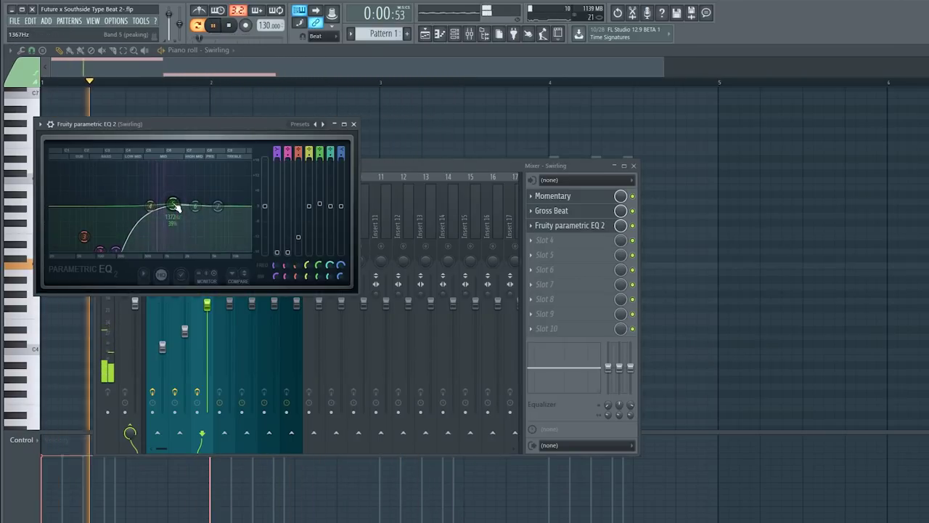
# Step: Transpose the two Swirling notes up one octave to C6 and G5, and lower Swirling's mixer volume
pyautogui.click(455, 34)
pyautogui.click(427, 63)
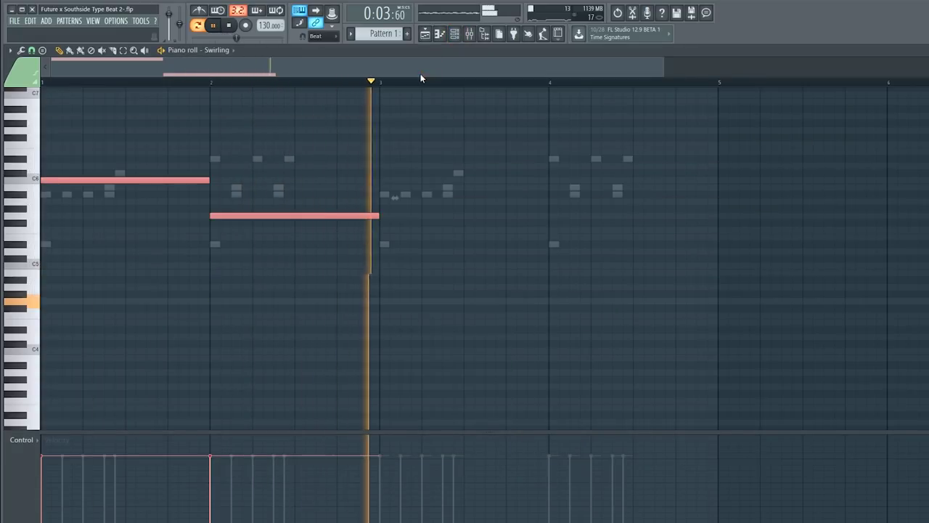
pyautogui.click(455, 36)
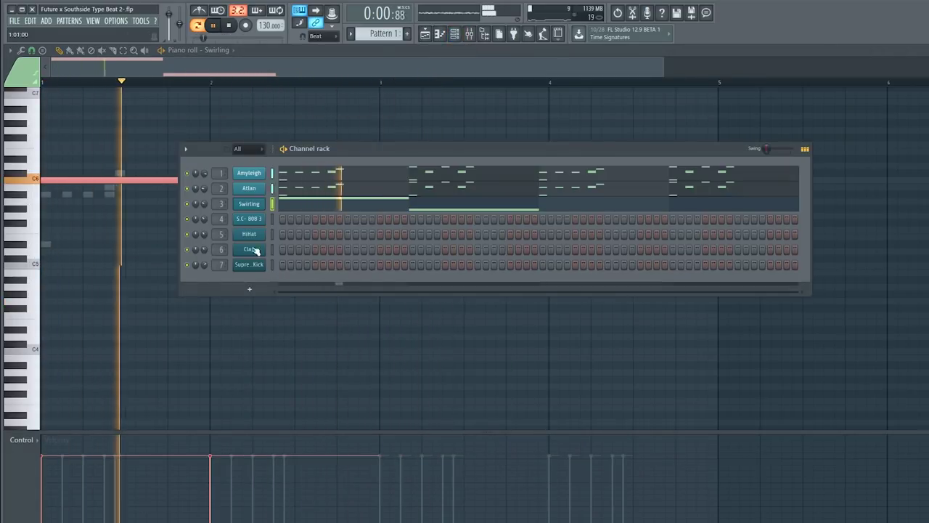
pyautogui.click(469, 34)
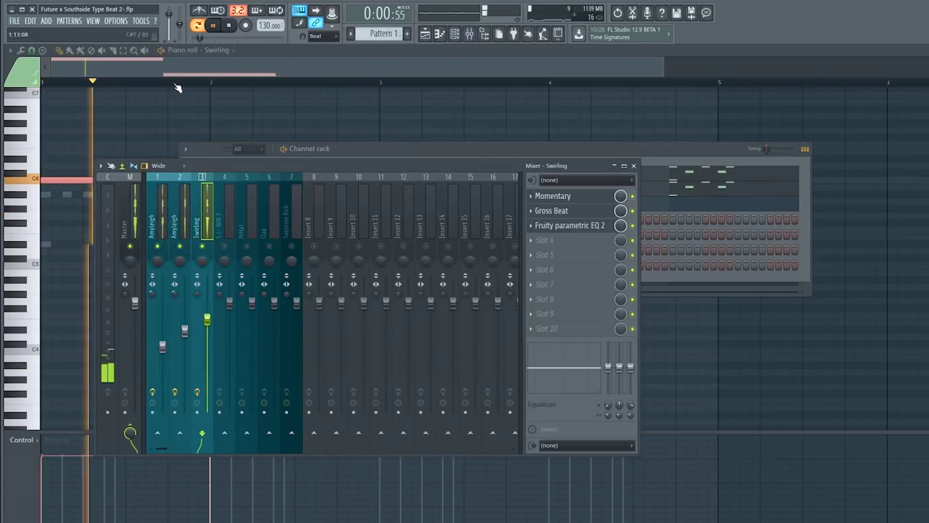
# Step: Duplicate the two Swirling notes into bars 3 and 4 and stop playback
pyautogui.click(182, 66)
pyautogui.hotkey('ctrl', 'b')
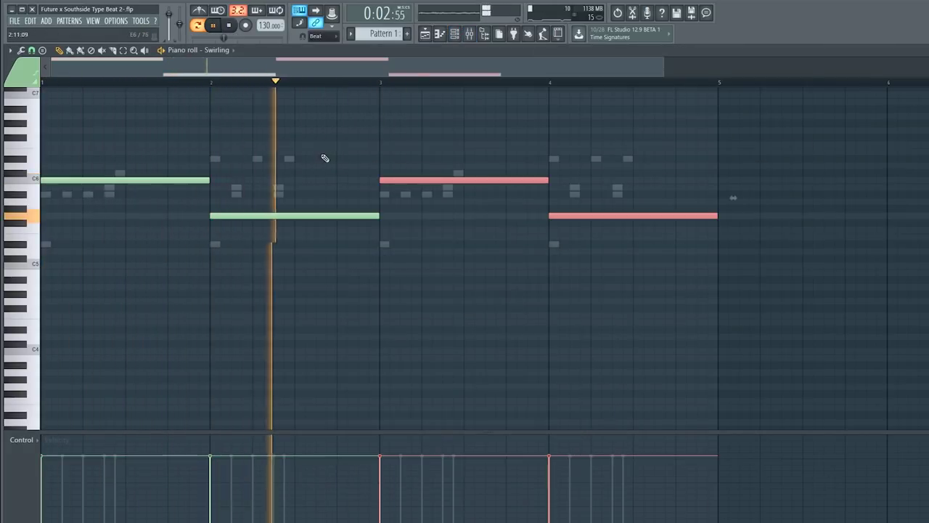
pyautogui.click(454, 34)
pyautogui.press('space')
# Step: Fill the HiHat channel with a hit every 2 steps, play the pattern, and add an extra hit on step 2
pyautogui.click(273, 234)
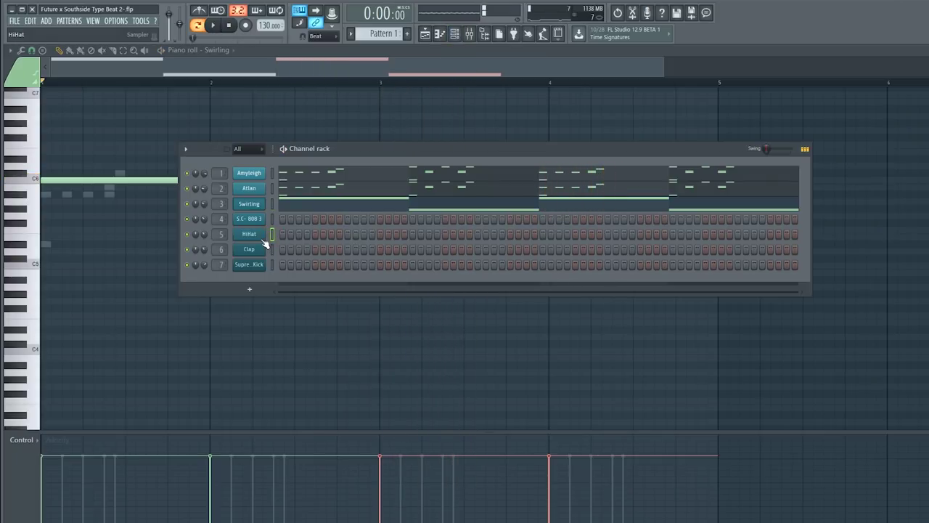
pyautogui.rightClick(262, 242)
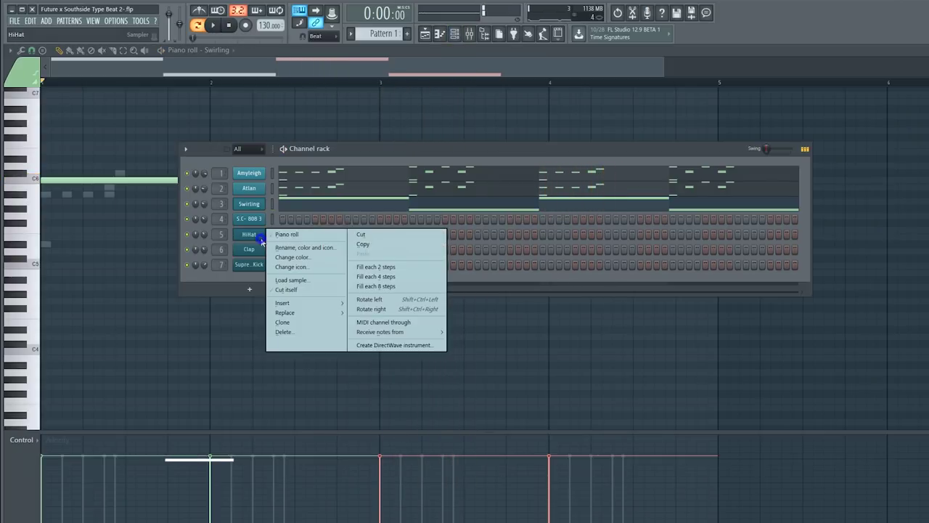
pyautogui.click(381, 270)
pyautogui.press('space')
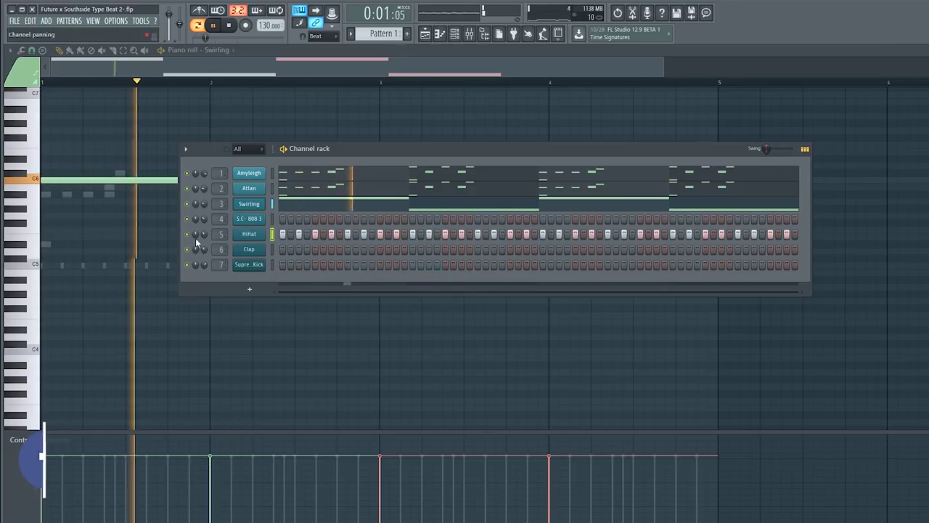
pyautogui.click(469, 34)
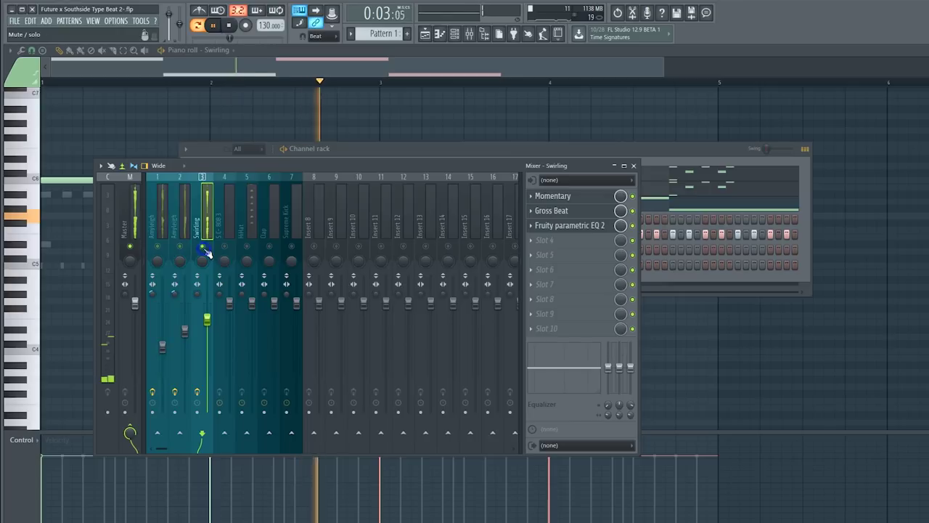
pyautogui.click(378, 150)
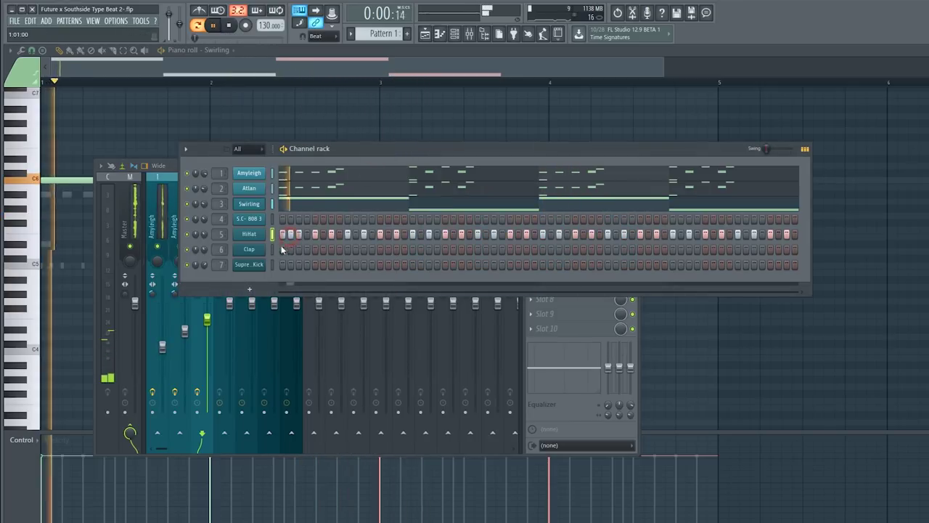
# Step: Add a Clap hit on step 9 of each of the four bars
pyautogui.click(347, 249)
pyautogui.click(478, 249)
pyautogui.click(607, 251)
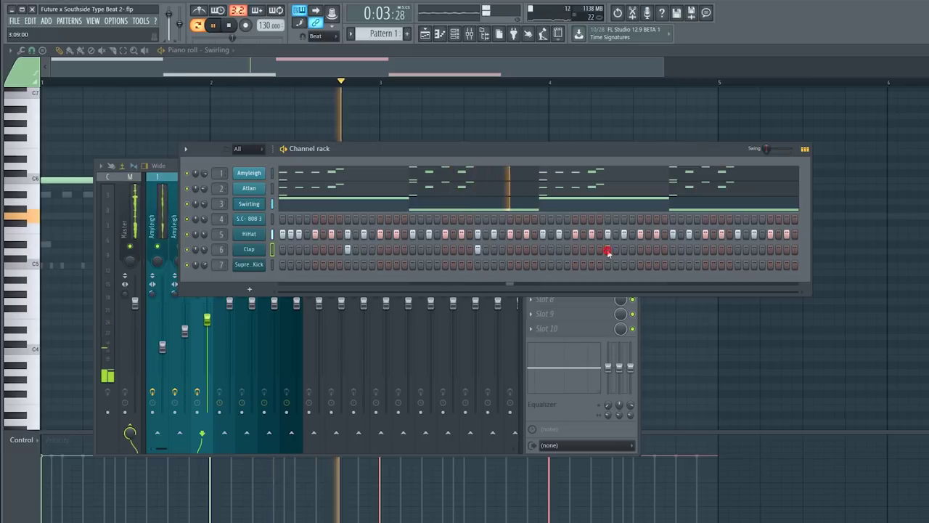
pyautogui.click(738, 249)
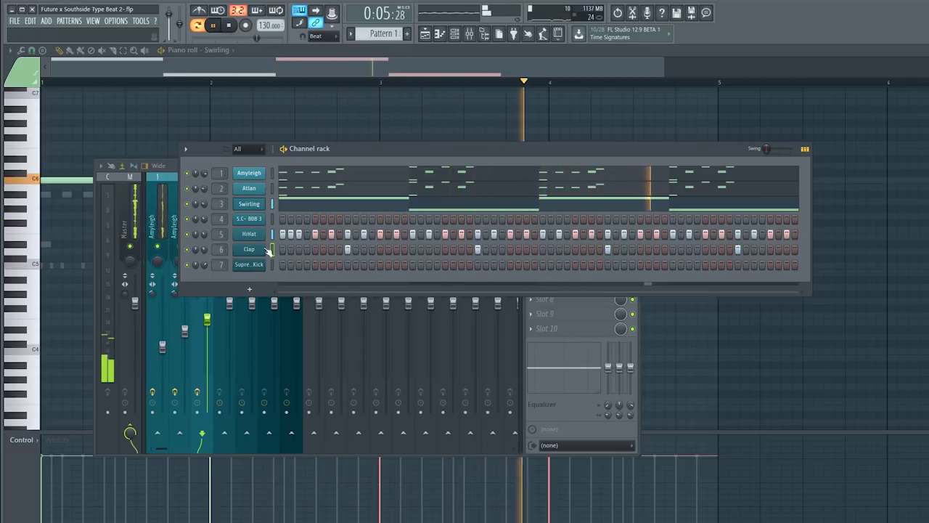
# Step: Audition pitches in the S.C- 808 3 piano roll and place a one-step D6 note at the start of bar 1
pyautogui.rightClick(251, 220)
pyautogui.click(252, 221)
pyautogui.rightClick(250, 219)
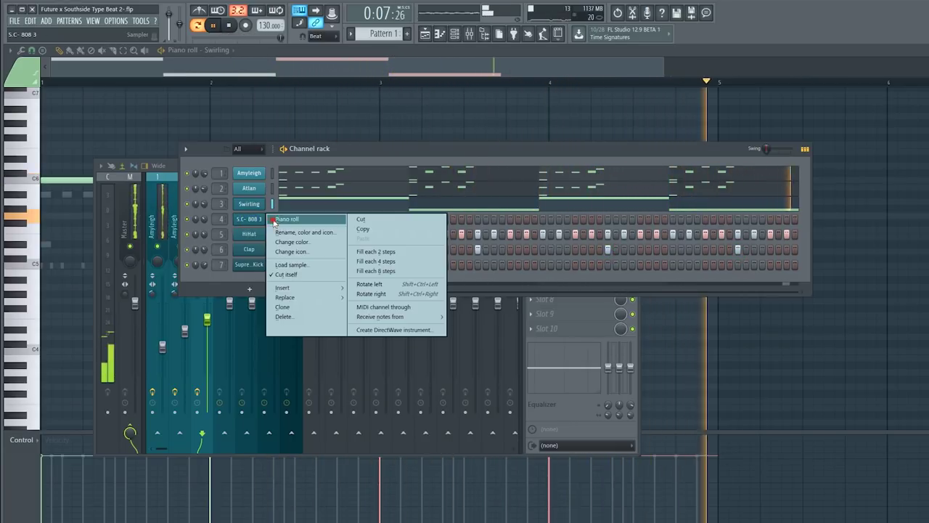
pyautogui.click(287, 220)
pyautogui.press('space')
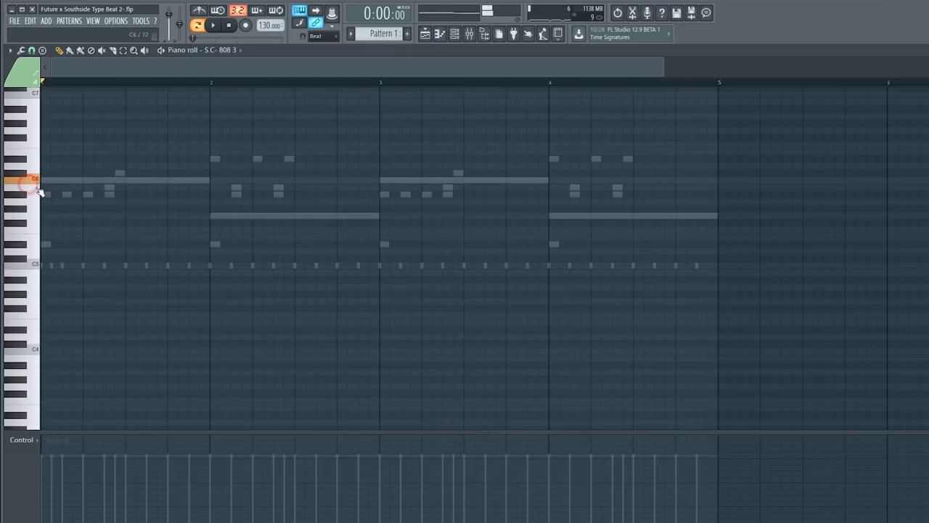
pyautogui.moveTo(34, 187); pyautogui.dragTo(42, 211)
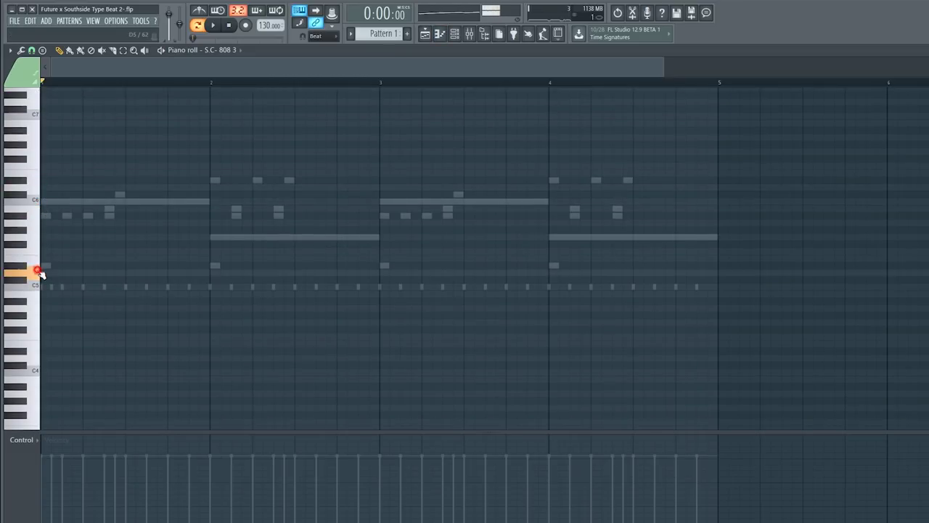
pyautogui.click(45, 187)
pyautogui.press('space')
pyautogui.press('space')
pyautogui.moveTo(209, 188); pyautogui.dragTo(21, 210)
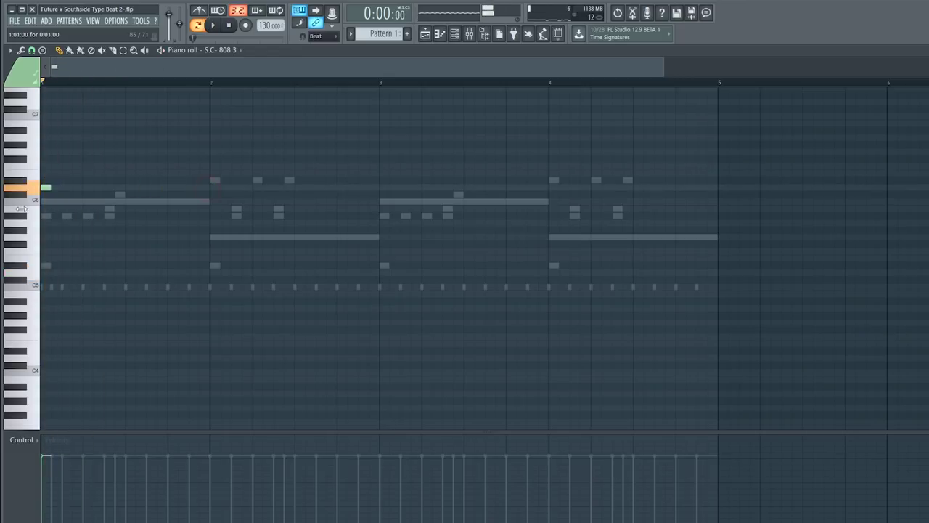
# Step: Raise the first 808 note three semitones to F6 and add F6 notes on steps 2, 3 and 7 of bar 1
pyautogui.press('space')
pyautogui.hotkey('shift', 'Up')
pyautogui.hotkey('shift', 'Up')
pyautogui.hotkey('shift', 'Up')
pyautogui.press('space')
pyautogui.press('space')
pyautogui.click(66, 167)
pyautogui.press('space')
pyautogui.click(108, 167)
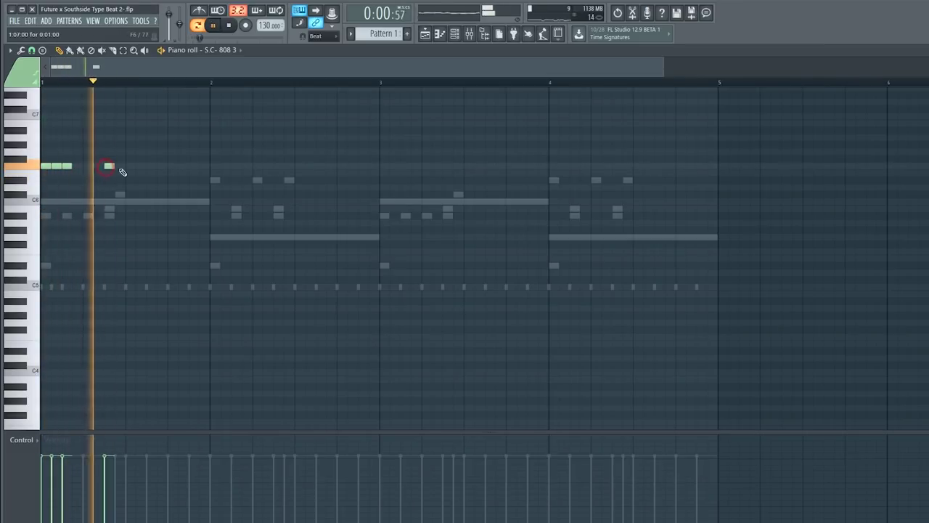
# Step: Add C#6 808 notes on step 15 of bar 1 and steps 5 and 11 of bar 2
pyautogui.click(190, 201)
pyautogui.press('space')
pyautogui.press('space')
pyautogui.press('space')
pyautogui.press('space')
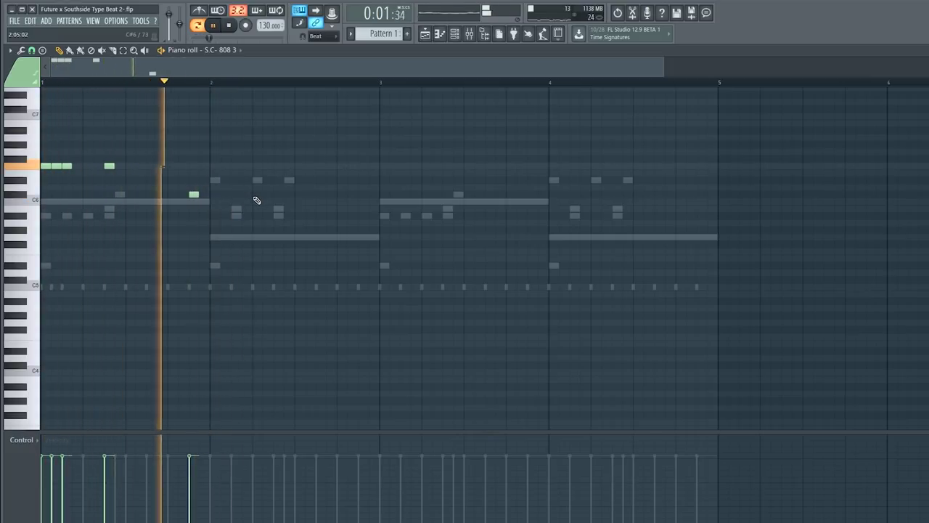
pyautogui.click(255, 195)
pyautogui.click(318, 194)
# Step: Add F6 808 notes on steps 1, 3 and 7 of bar 3 and a C#6 note on its step 15
pyautogui.click(385, 167)
pyautogui.click(405, 166)
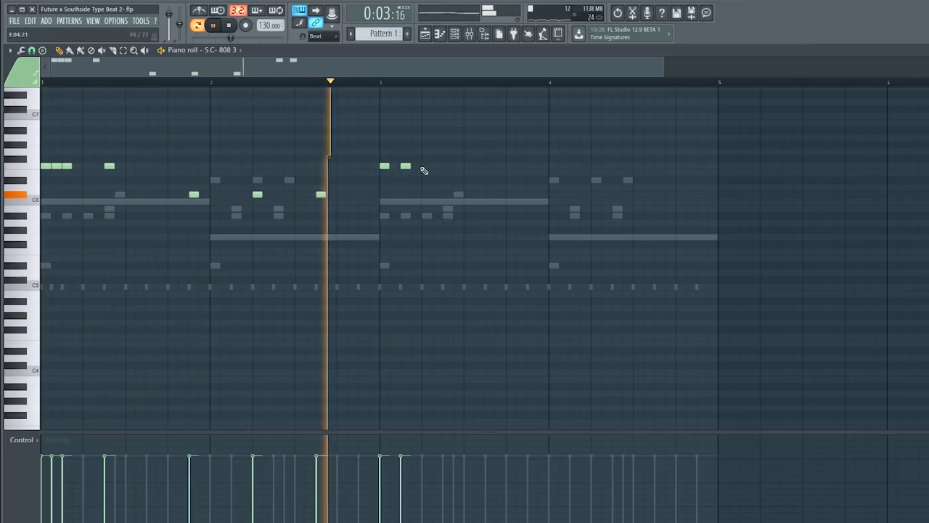
pyautogui.click(448, 166)
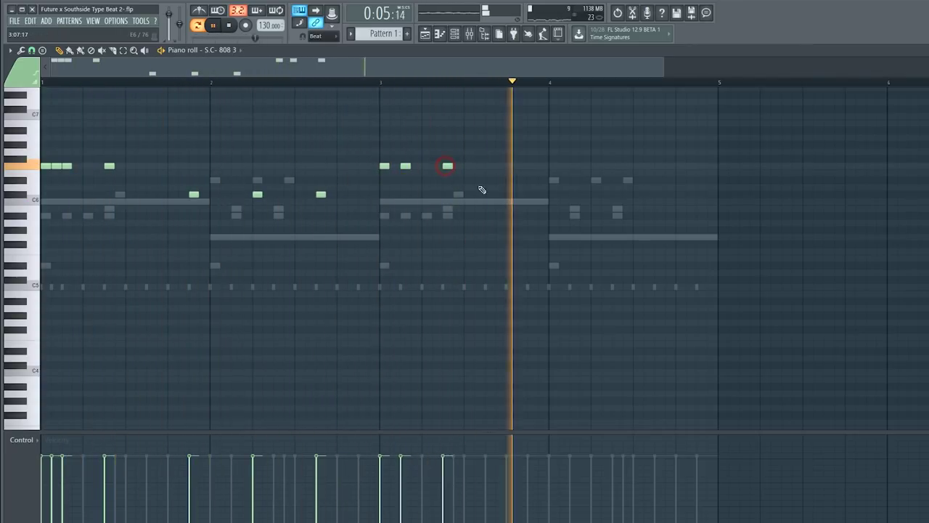
pyautogui.click(554, 196)
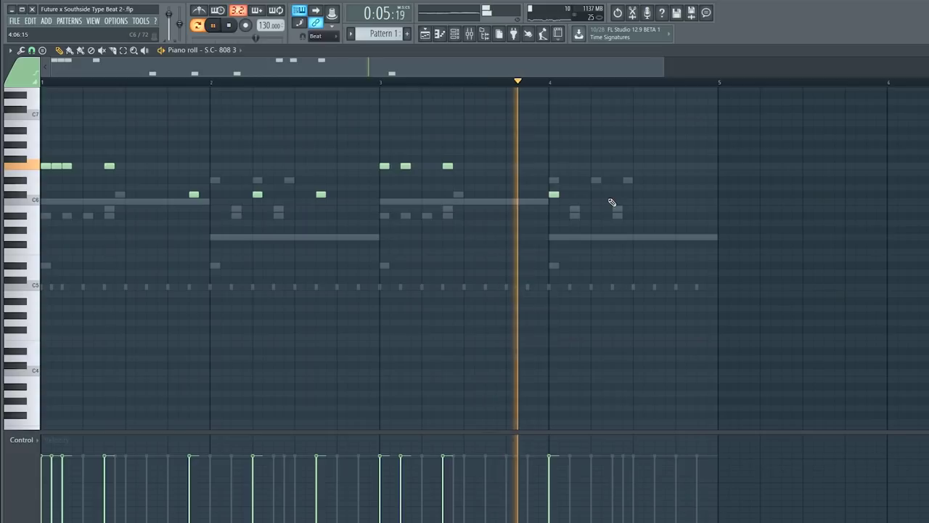
pyautogui.press('space')
pyautogui.click(549, 197)
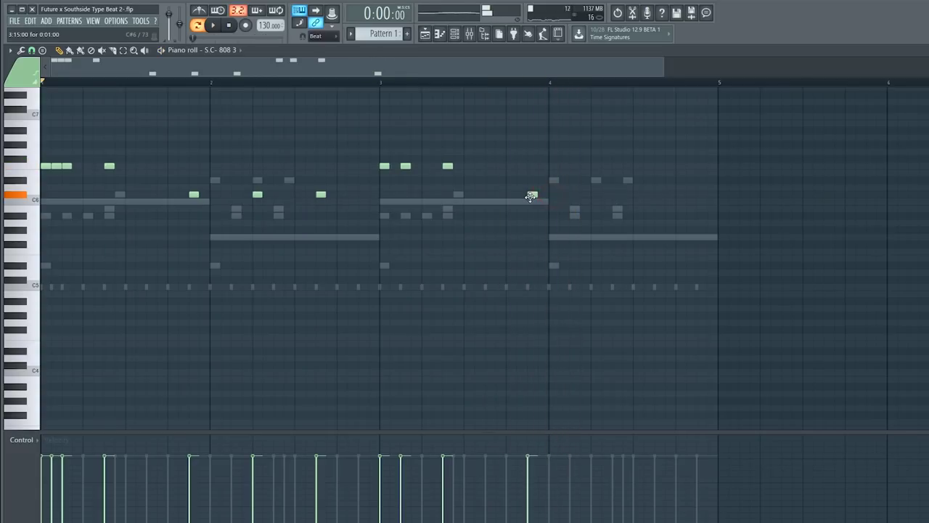
pyautogui.press('space')
pyautogui.click(378, 81)
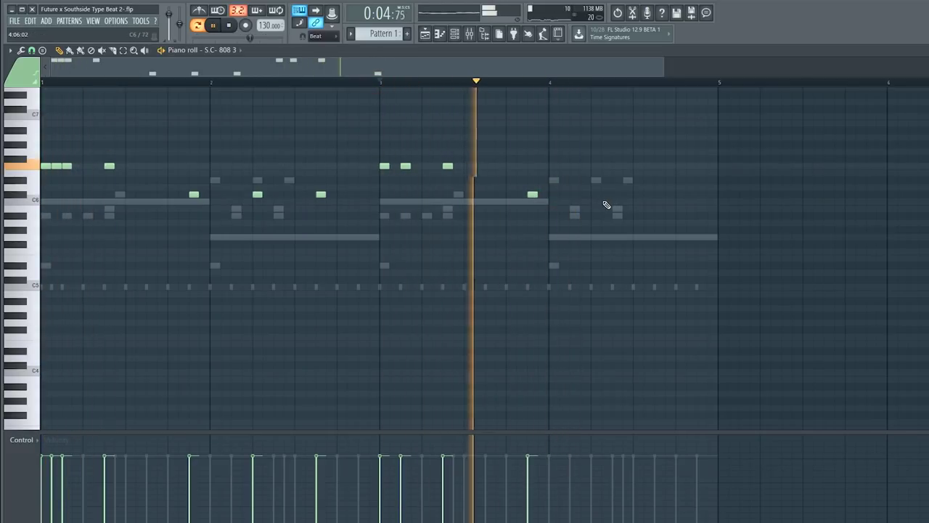
# Step: Add C#6 808 notes on steps 5 and 11 of bar 4 and transpose the whole 808 line down one octave
pyautogui.click(613, 194)
pyautogui.press('space')
pyautogui.moveTo(602, 196); pyautogui.dragTo(594, 196)
pyautogui.press('space')
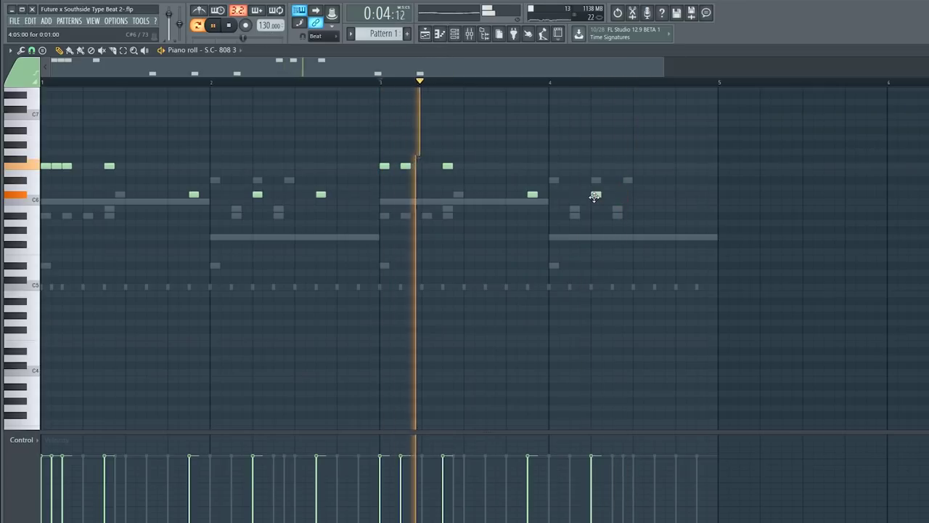
pyautogui.click(656, 195)
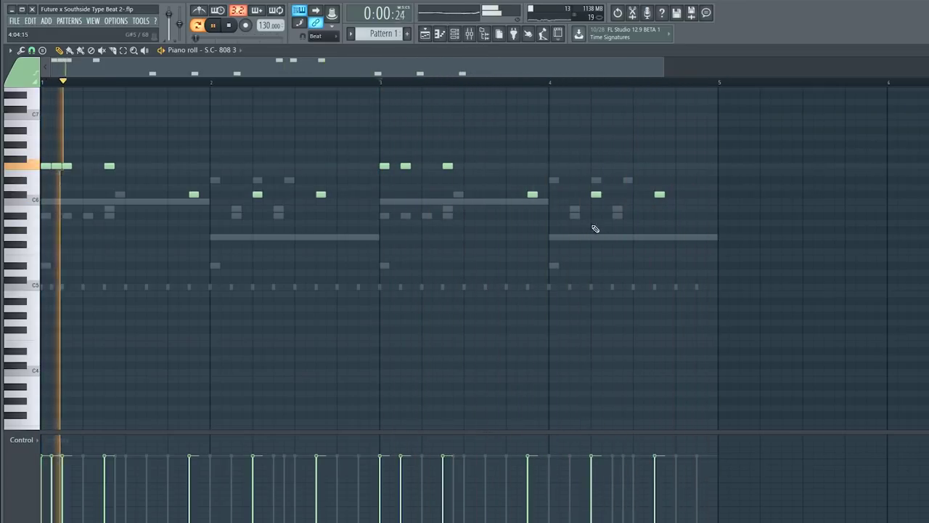
pyautogui.hotkey('ctrl', 'Down')
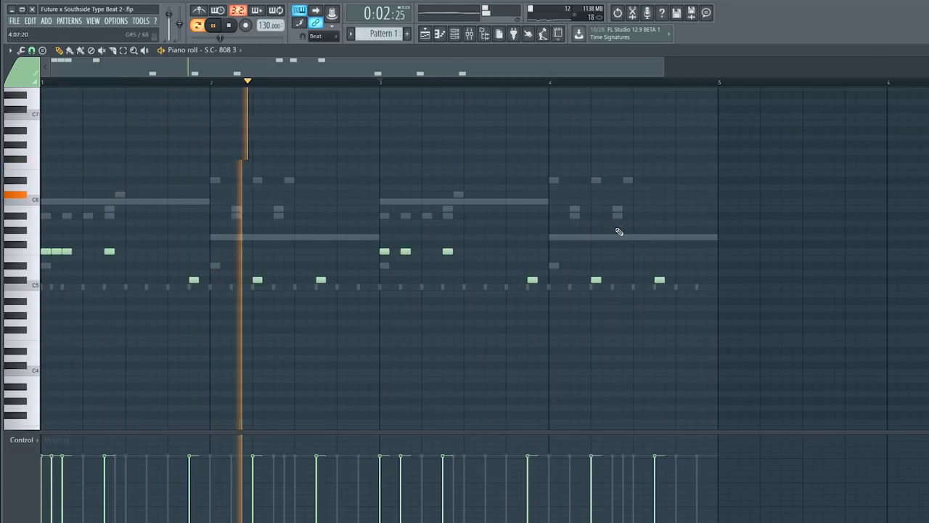
# Step: Solo Swirling and, in its Fruity parametric EQ 2, boost band 6 and set band 4 to about 2.4 dB at 489 Hz
pyautogui.click(454, 34)
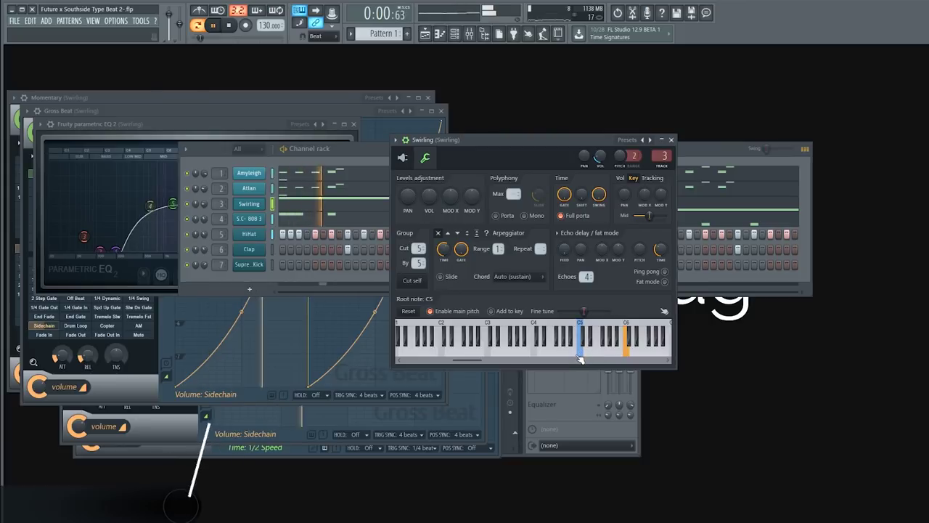
pyautogui.click(469, 33)
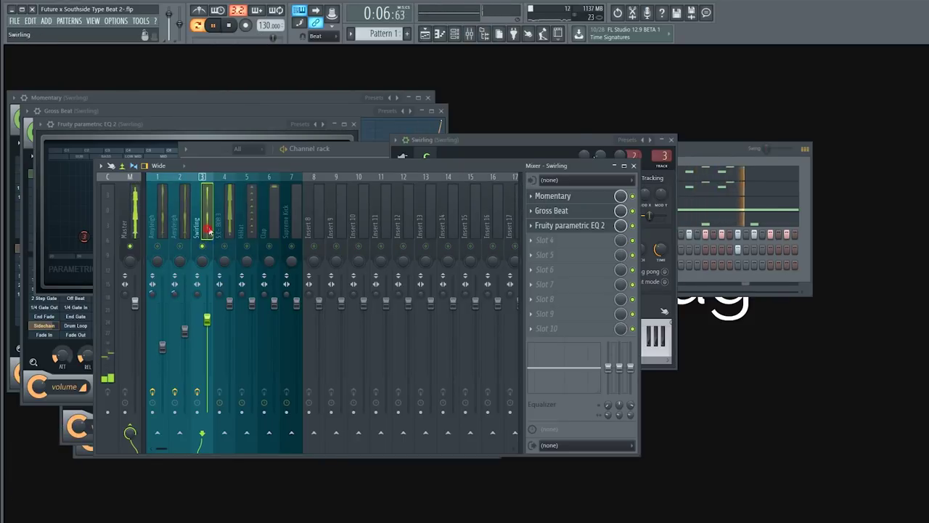
pyautogui.click(583, 230)
pyautogui.moveTo(196, 205); pyautogui.dragTo(180, 186)
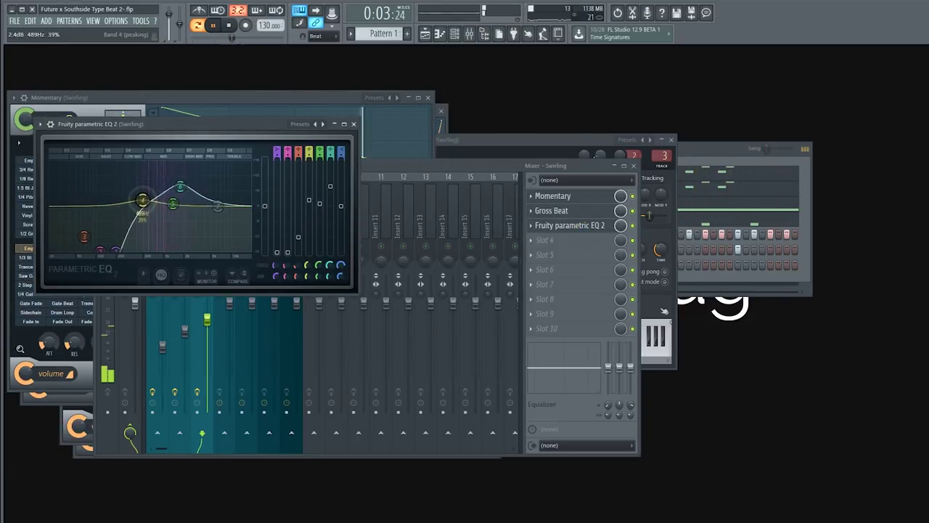
pyautogui.click(397, 166)
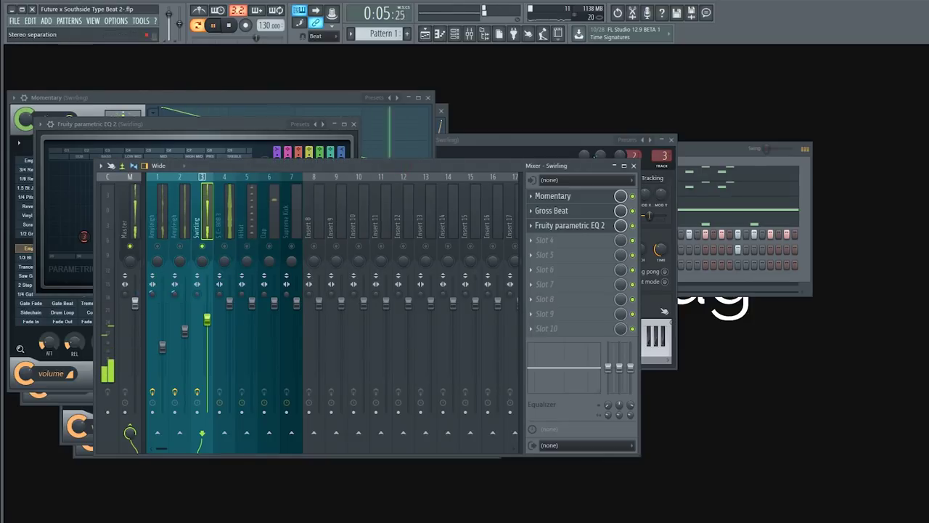
# Step: Lower Swirling's mixer volume, comparing it soloed and with the full mix
pyautogui.moveTo(212, 320); pyautogui.dragTo(211, 332)
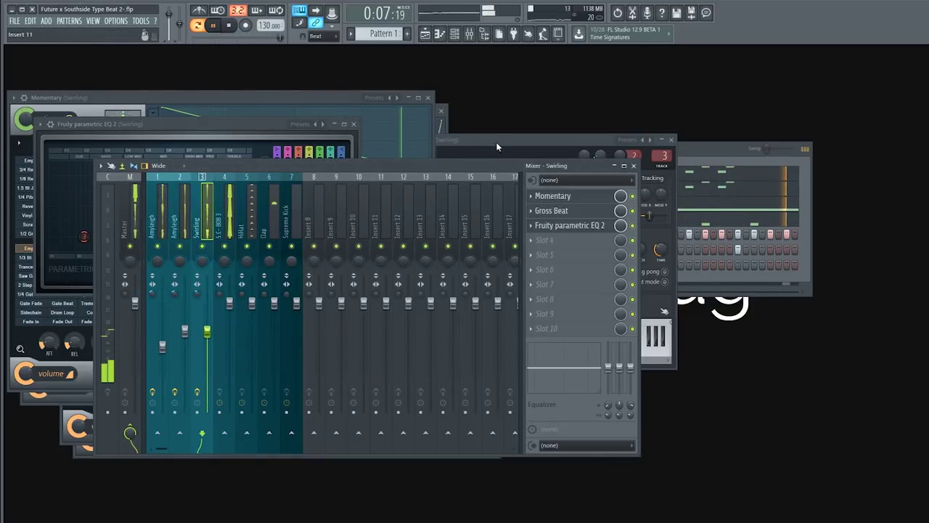
pyautogui.click(710, 153)
pyautogui.click(166, 232)
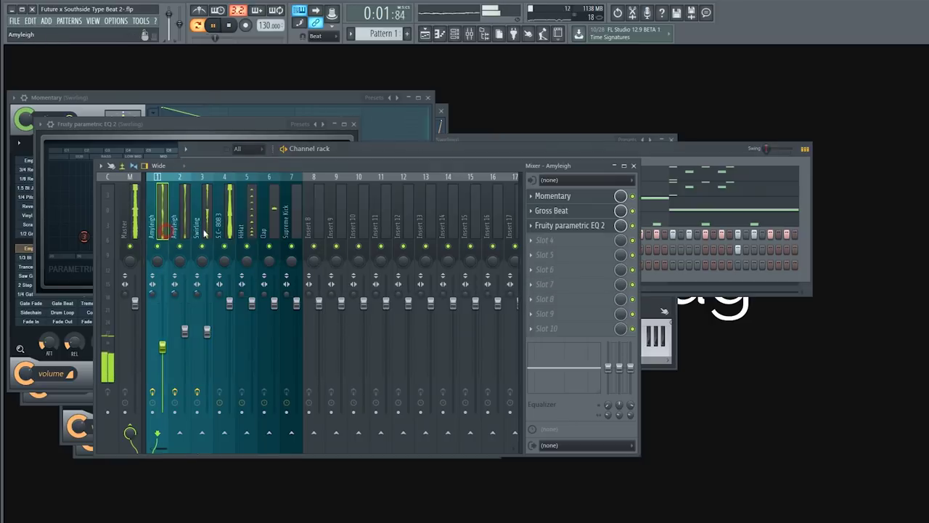
pyautogui.click(195, 347)
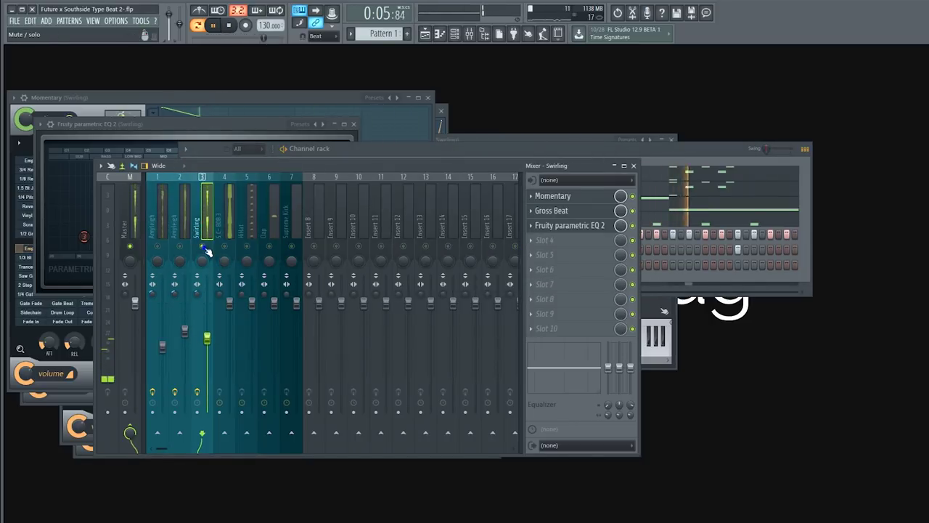
# Step: Lower the S.C- 808 3 mixer track to about -3.2 dB, slightly lower HiHat, and select the Clap track
pyautogui.click(222, 226)
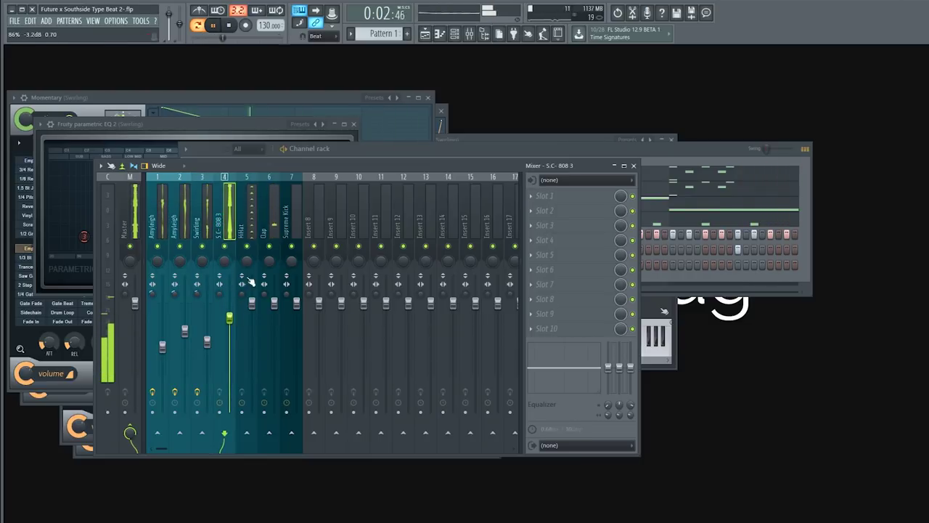
pyautogui.click(251, 237)
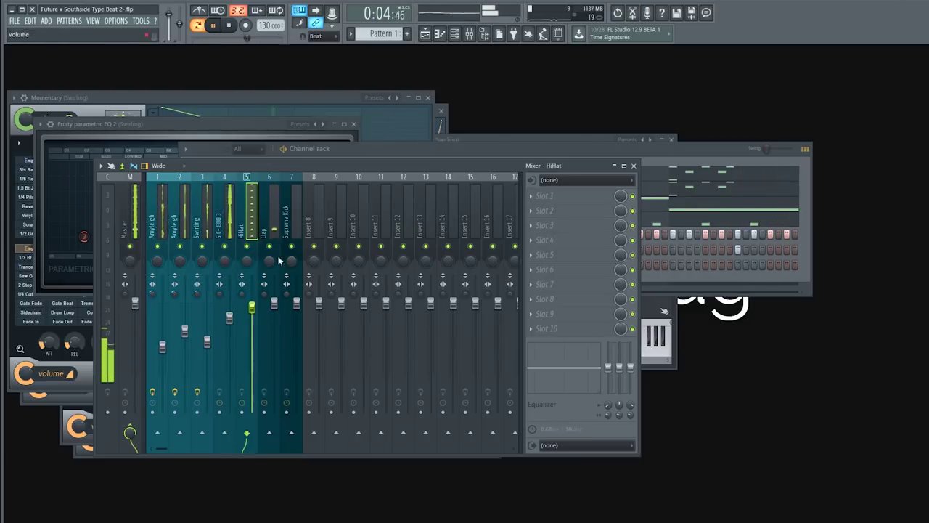
pyautogui.click(275, 218)
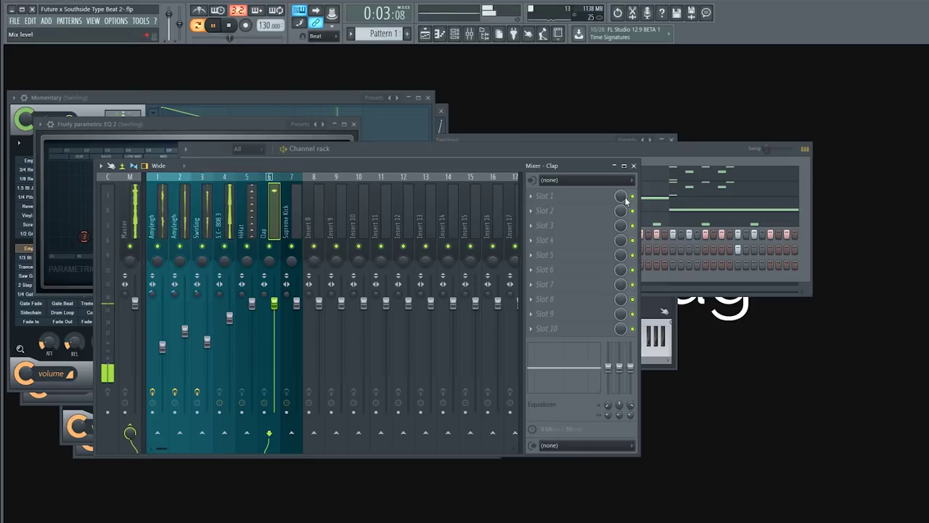
# Step: Copy the S.C- 808 3 notes onto the Supreme Kick channel and open the pasted notes for editing
pyautogui.click(656, 157)
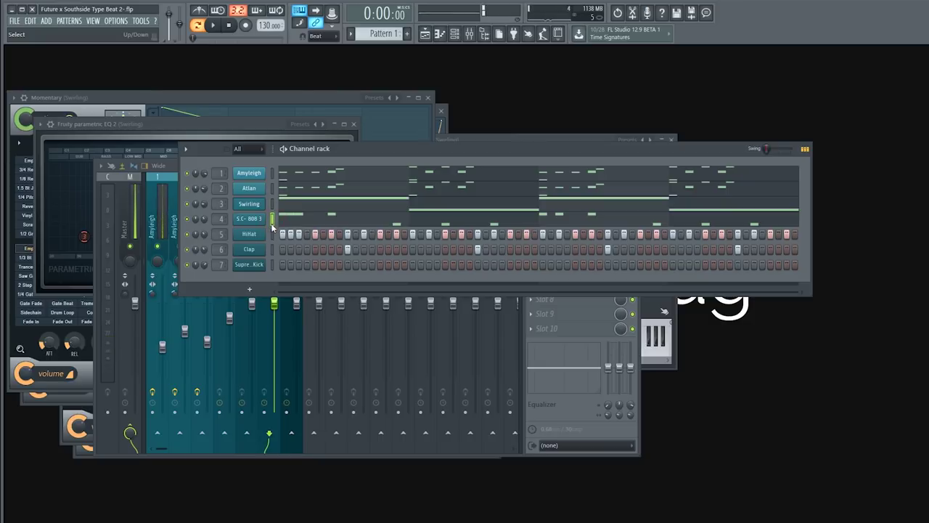
pyautogui.click(273, 266)
pyautogui.hotkey('ctrl', 'v')
pyautogui.click(297, 267)
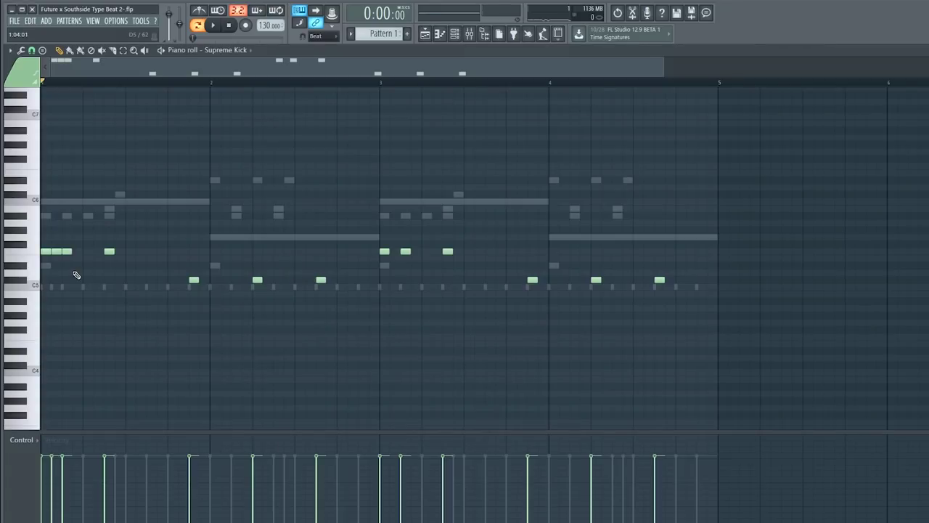
# Step: Move all Supreme Kick notes onto C5, raise their velocities to 100% and play the pattern
pyautogui.click(34, 251)
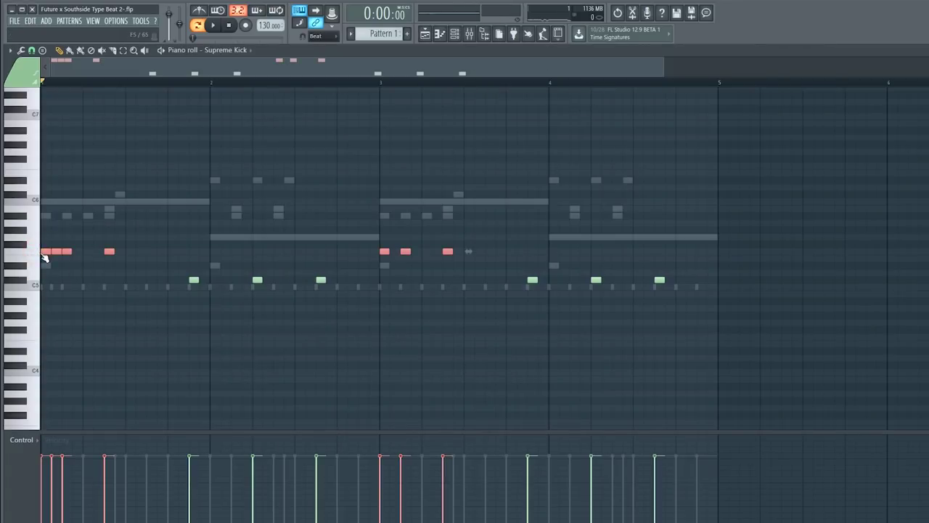
pyautogui.press('Down')
pyautogui.press('Down')
pyautogui.press('Down')
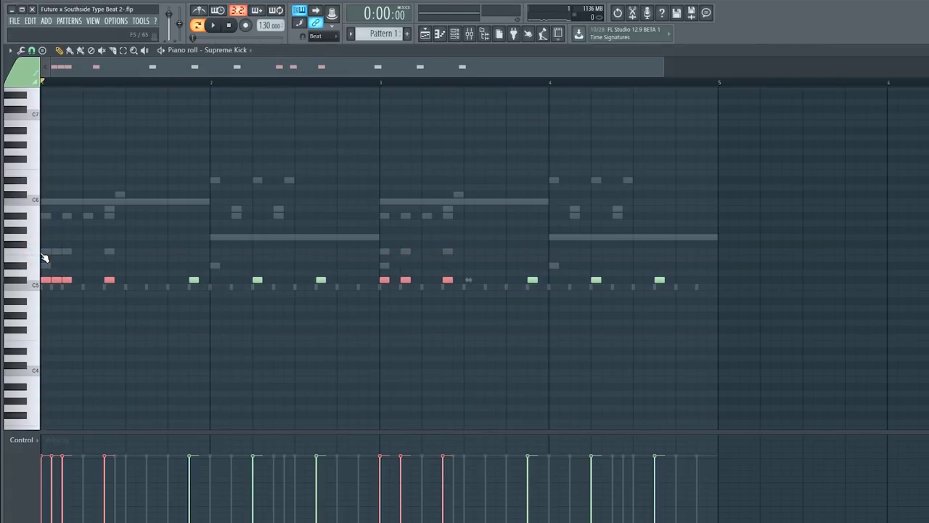
pyautogui.press('Down')
pyautogui.press('space')
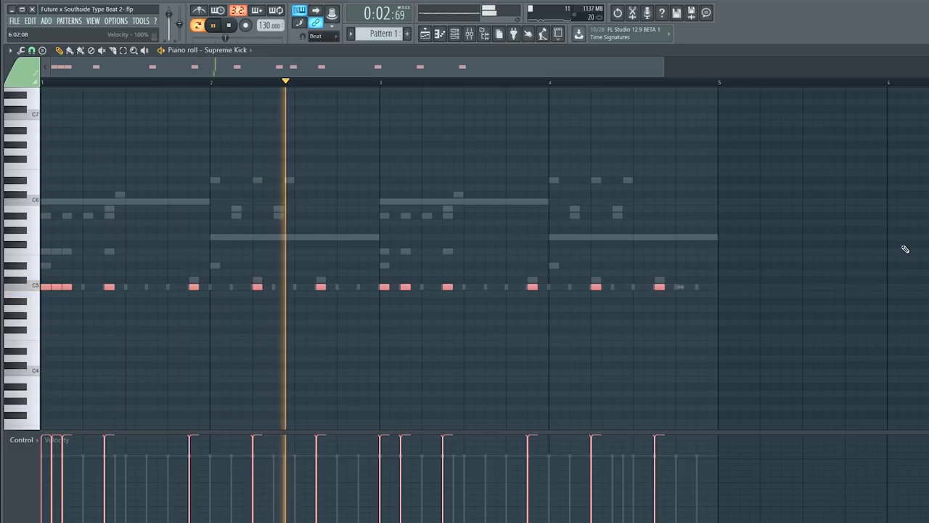
# Step: Lower the Supreme Kick mixer track and slightly lower S.C- 808 3 to balance the kick against the 808
pyautogui.click(427, 36)
pyautogui.click(455, 36)
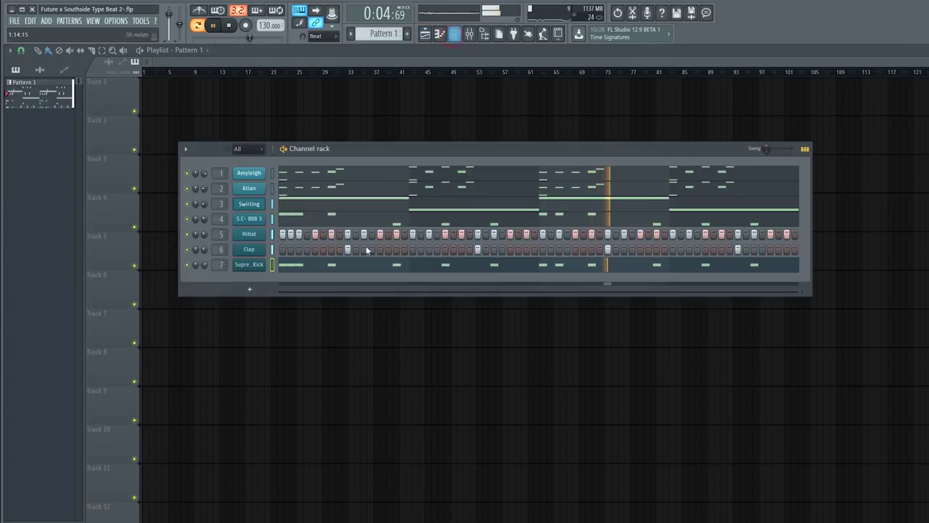
pyautogui.click(470, 34)
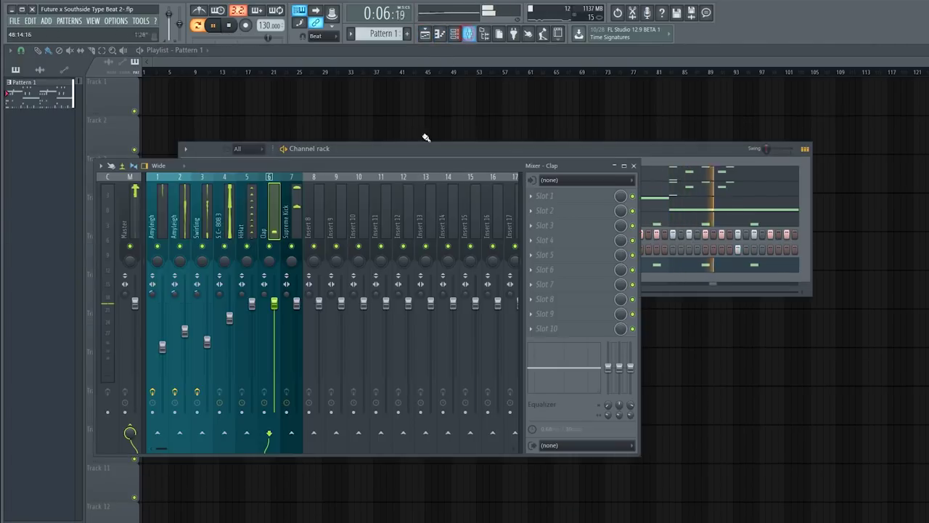
pyautogui.click(296, 231)
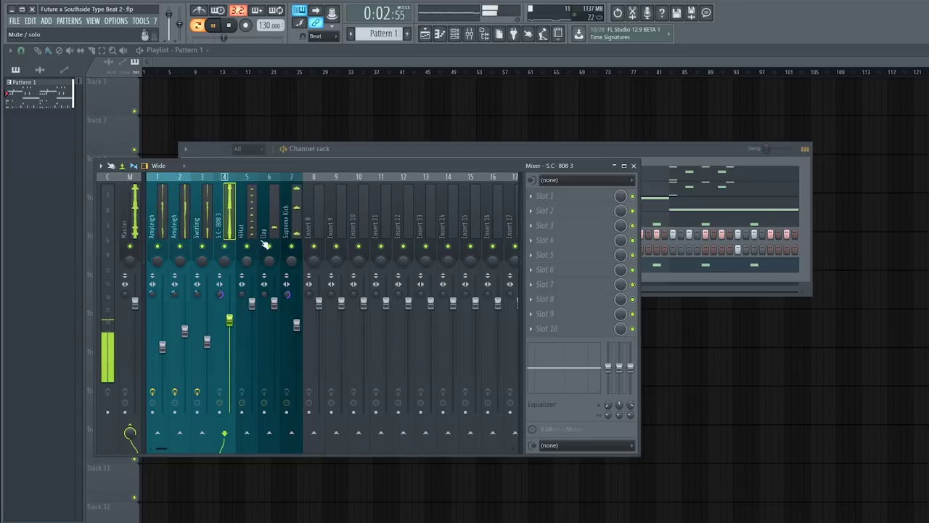
pyautogui.click(293, 233)
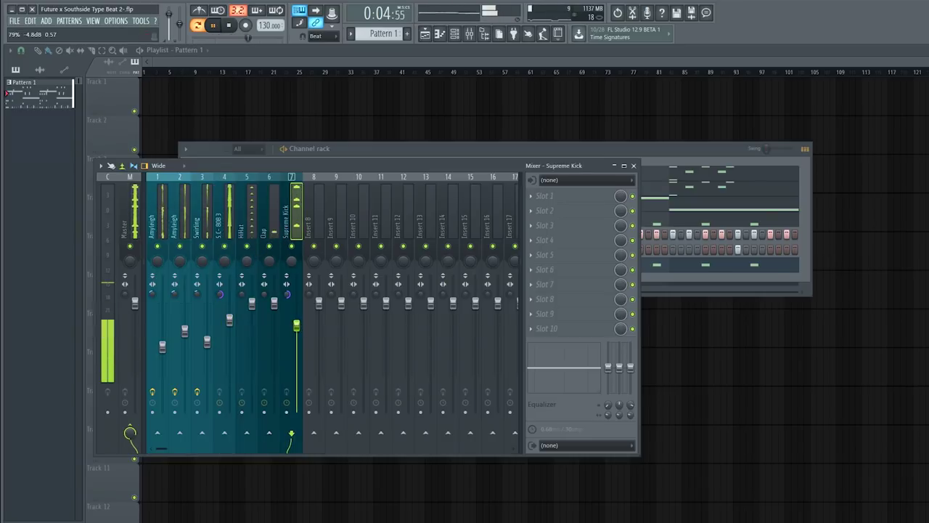
# Step: Add Fruity Parametric EQ 2 to the Clap mixer track and cut its low frequencies with band 1
pyautogui.click(273, 300)
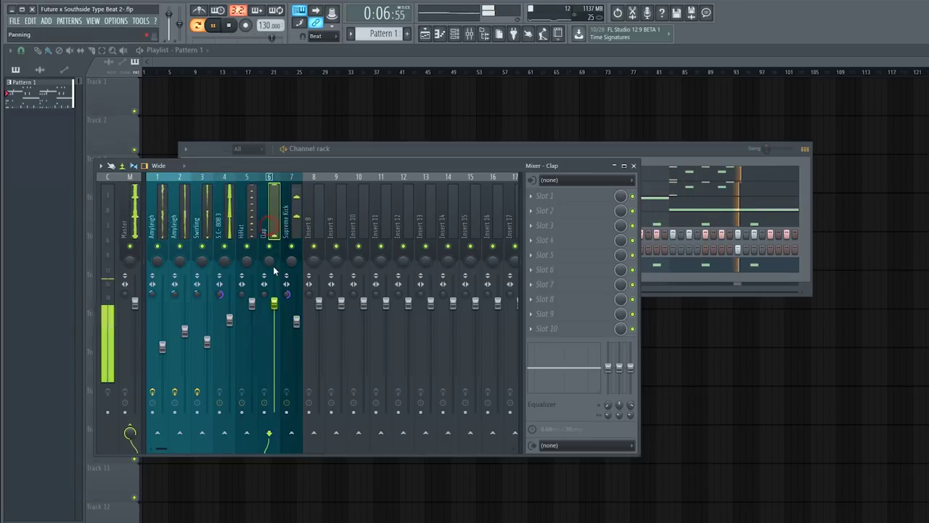
pyautogui.click(534, 208)
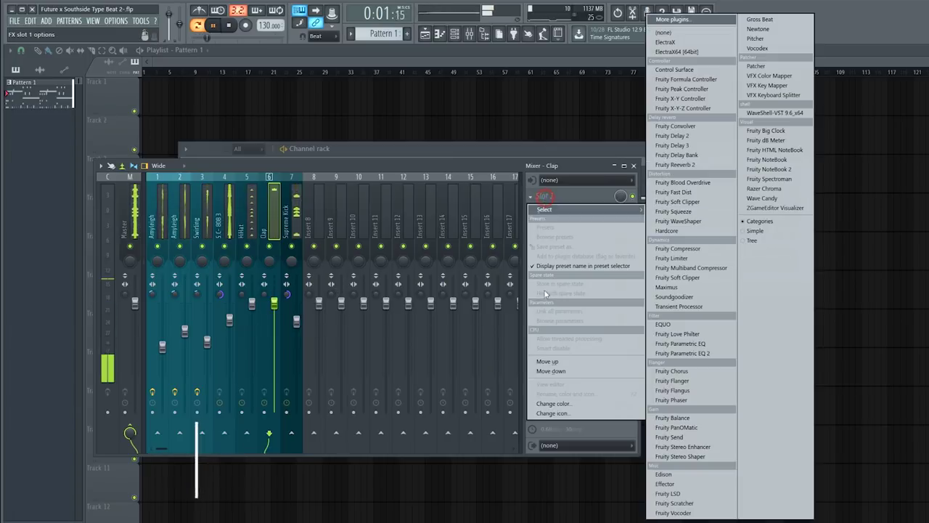
pyautogui.click(686, 336)
pyautogui.moveTo(136, 260); pyautogui.dragTo(182, 303)
pyautogui.click(443, 165)
# Step: Add Fruity Parametric EQ 2 to HiHat, cut the lows with band 1 and dip band 2 to about -4.5 dB at 135 Hz
pyautogui.click(241, 218)
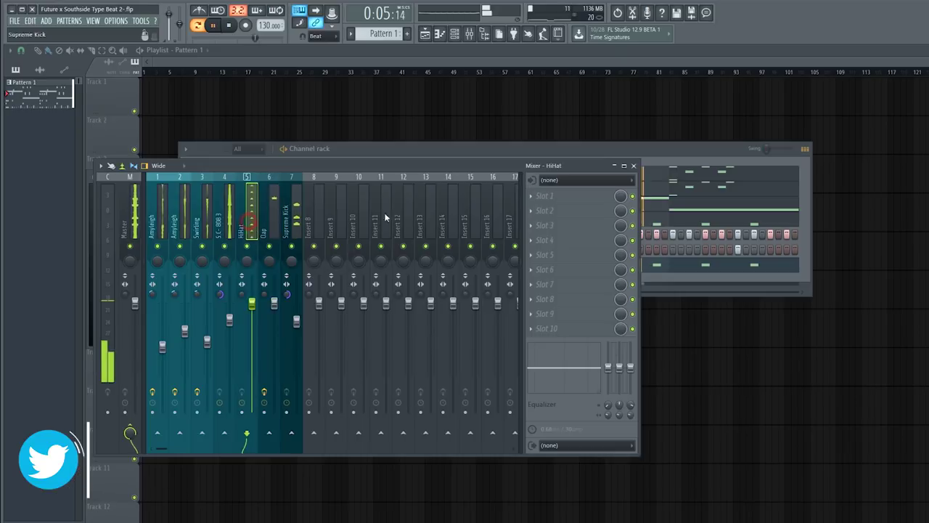
pyautogui.click(545, 196)
pyautogui.moveTo(552, 209)
pyautogui.click(693, 354)
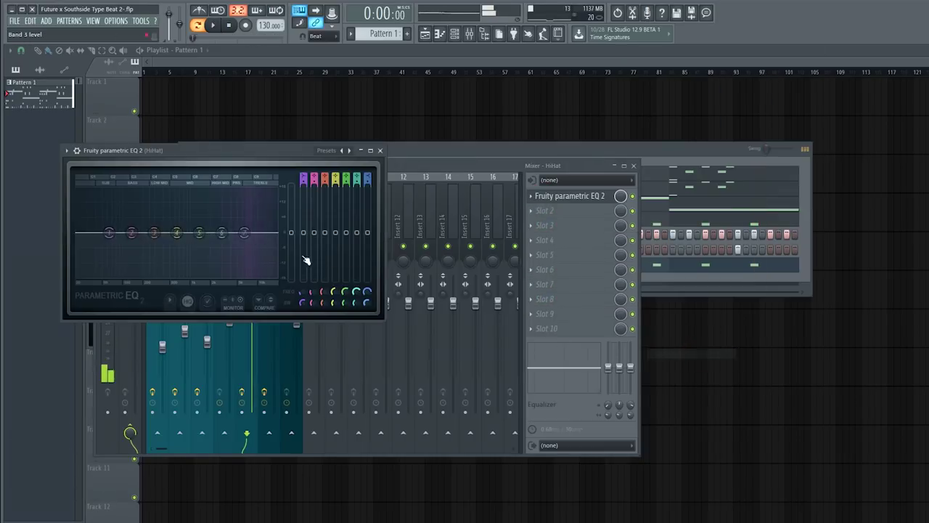
pyautogui.moveTo(84, 232); pyautogui.dragTo(185, 274)
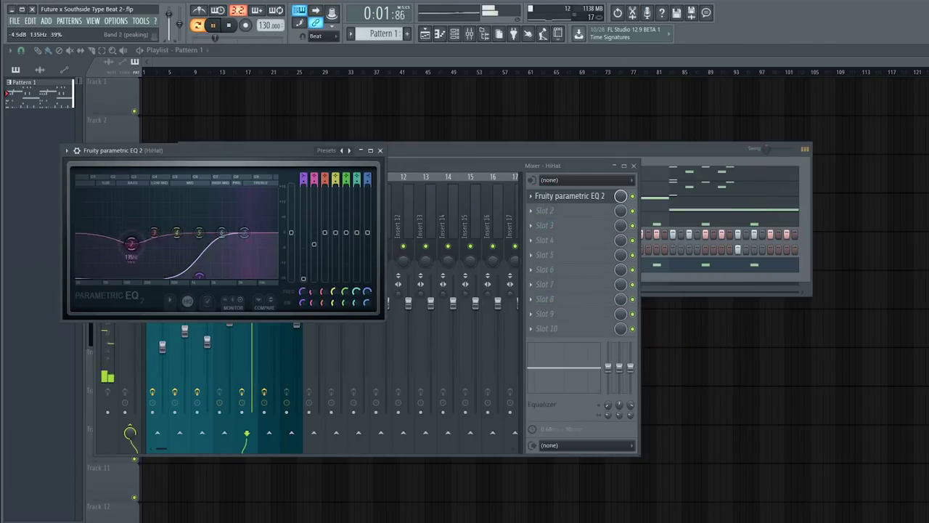
pyautogui.click(403, 169)
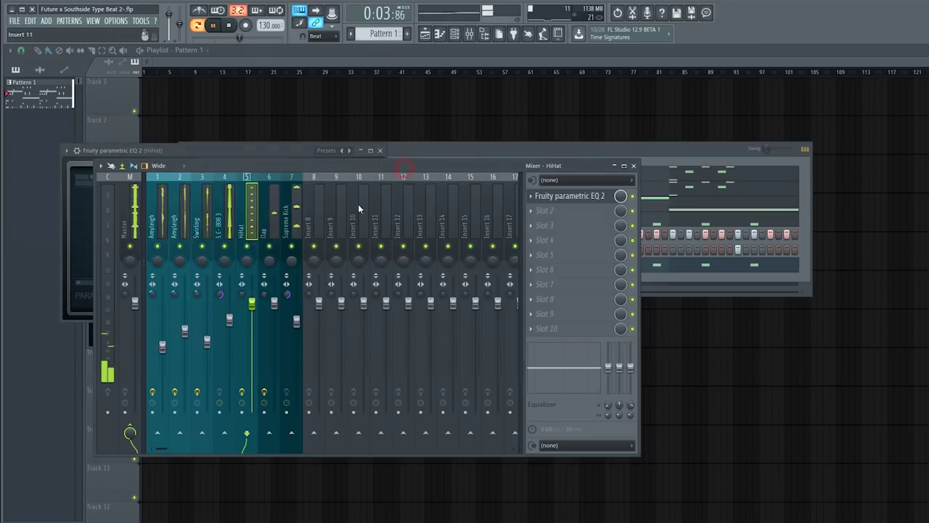
# Step: Raise the Clap track's level slightly and load the NEW MASTER.fst mixer preset onto the Master track
pyautogui.click(268, 233)
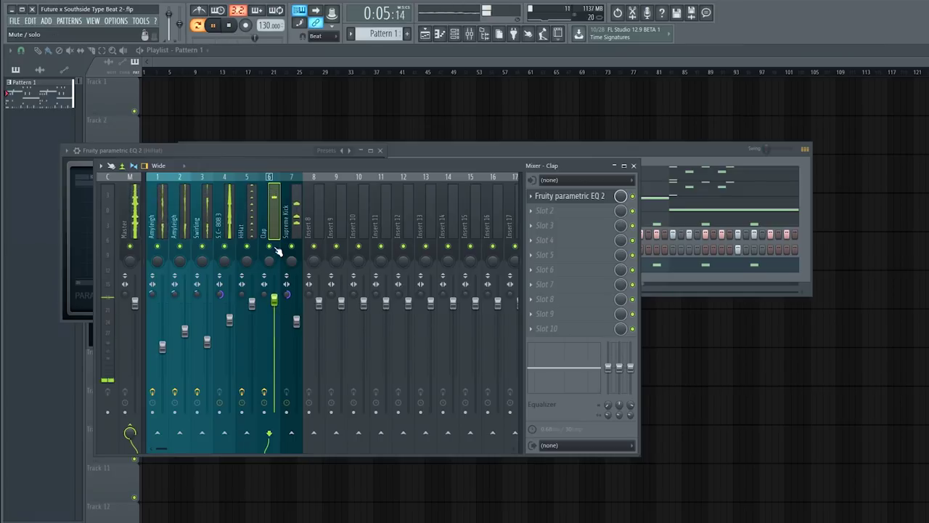
pyautogui.click(135, 225)
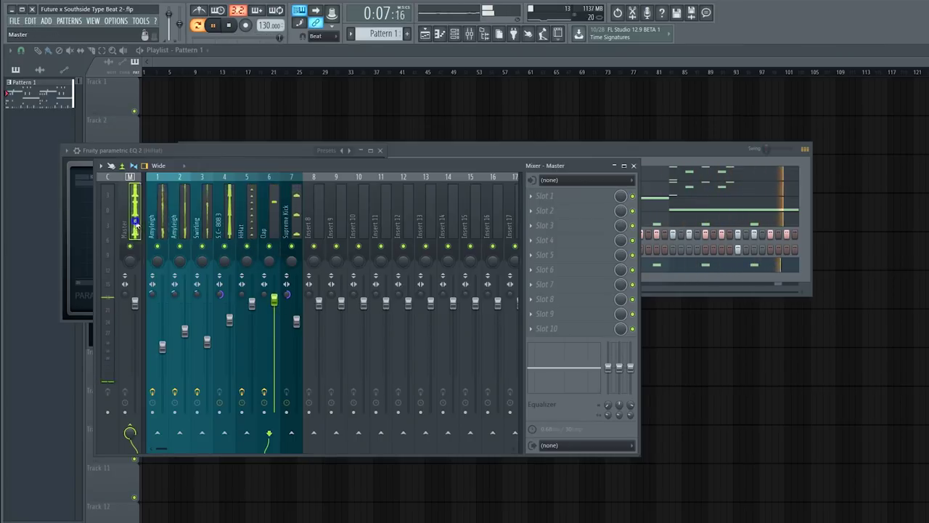
pyautogui.rightClick(135, 226)
pyautogui.moveTo(245, 219)
pyautogui.click(288, 219)
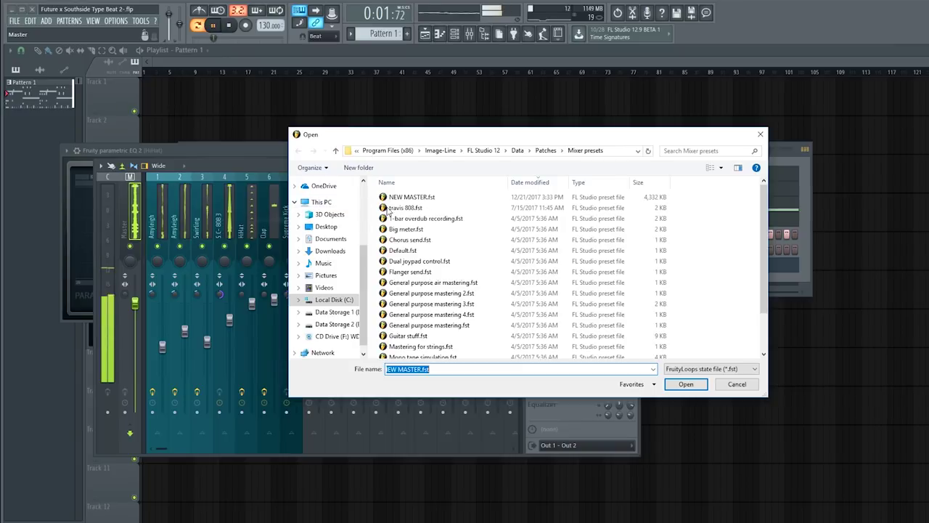
pyautogui.doubleClick(401, 203)
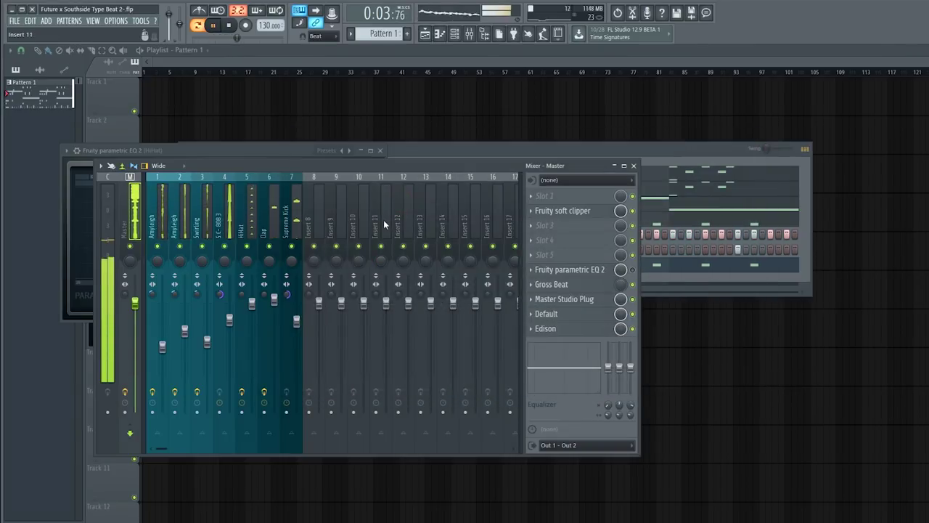
# Step: Add Fruity Parametric EQ 2 to S.C- 808 3, boost the lows with band 1 and lower the track to about -7.9 dB
pyautogui.click(296, 225)
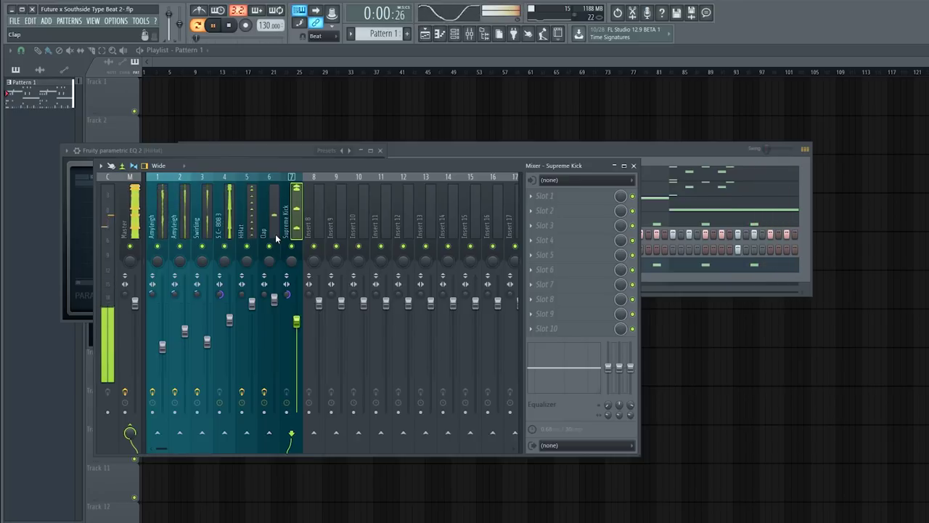
pyautogui.click(227, 238)
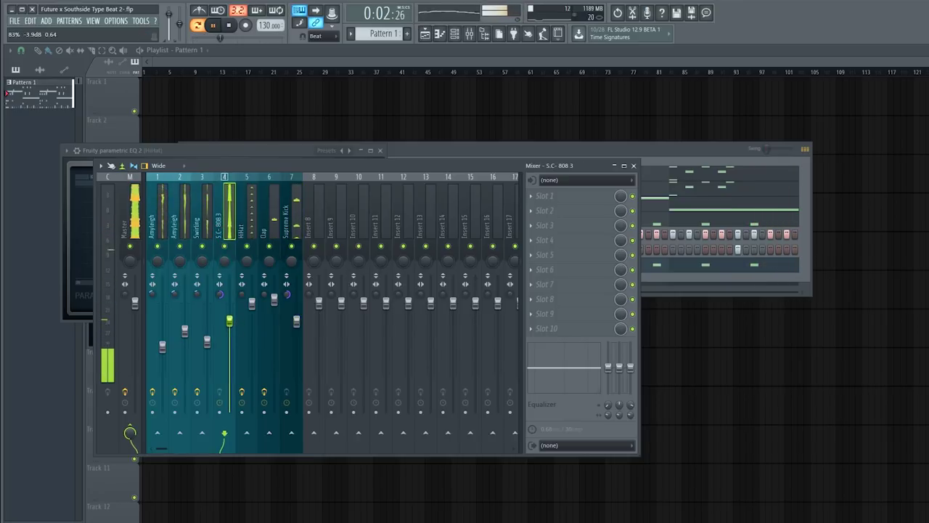
pyautogui.click(538, 204)
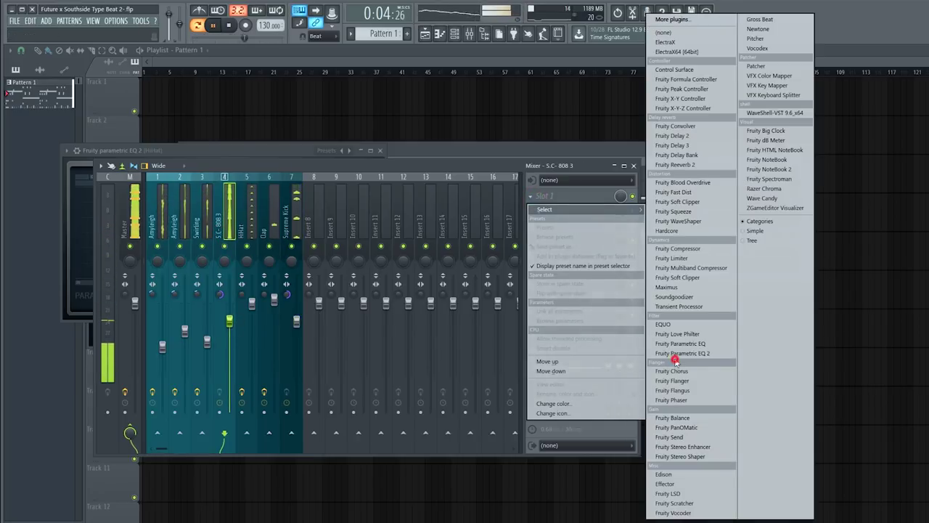
pyautogui.click(675, 354)
pyautogui.moveTo(82, 206); pyautogui.dragTo(121, 191)
pyautogui.click(421, 165)
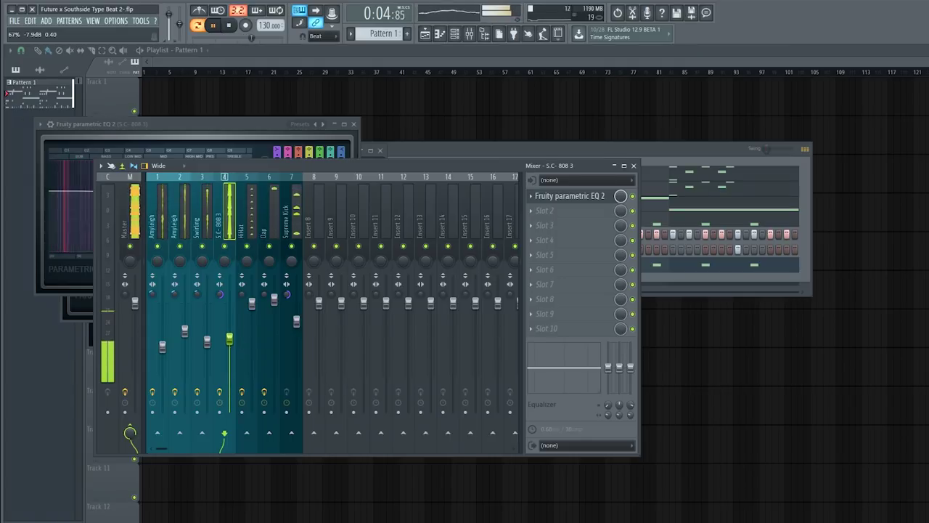
# Step: In the S.C- 808 3 EQ, turn band 1 into a low cut, boost band 2 near 48 Hz and adjust its width
pyautogui.click(570, 196)
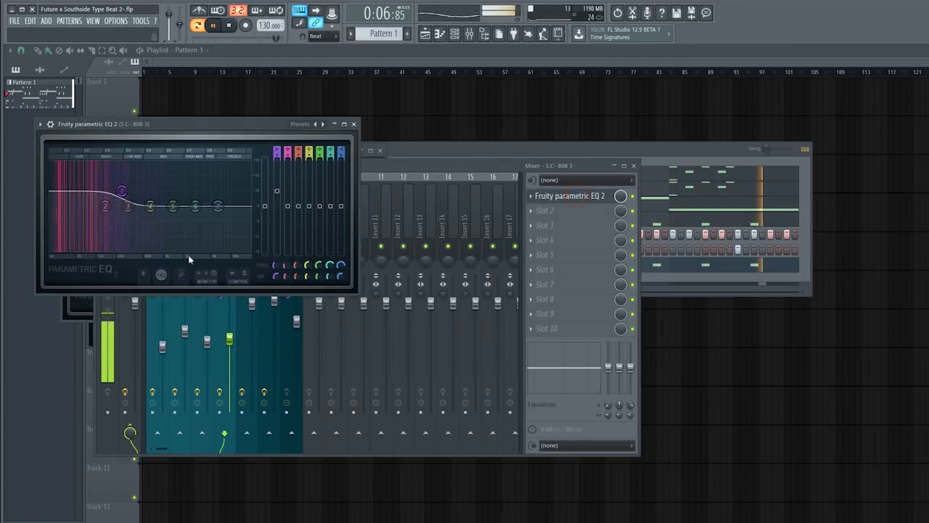
pyautogui.click(85, 219)
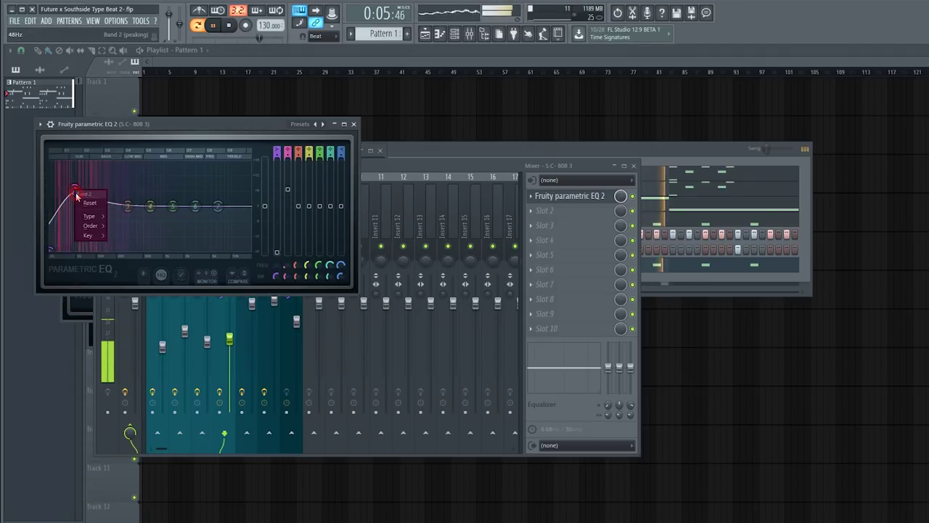
pyautogui.moveTo(287, 266); pyautogui.dragTo(288, 263)
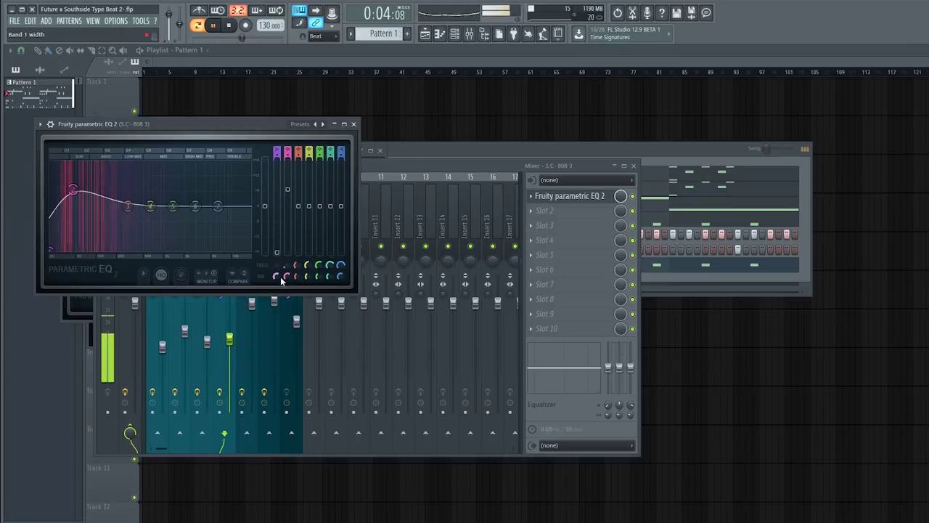
pyautogui.click(249, 312)
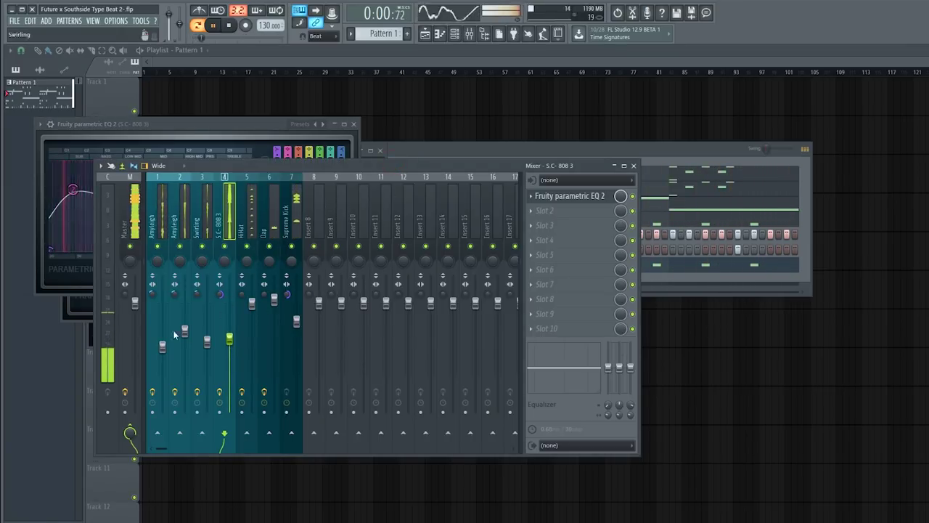
# Step: Add Fruity Reeverb 2 to the HiHat track, enlarge the room size, lower the high cut and reduce the effect mix to about 51%
pyautogui.click(254, 229)
pyautogui.click(548, 210)
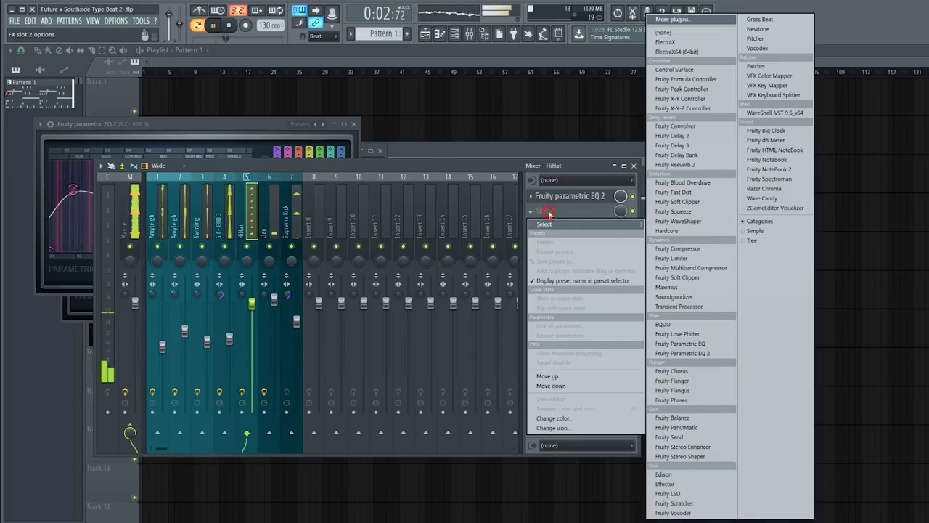
pyautogui.click(676, 165)
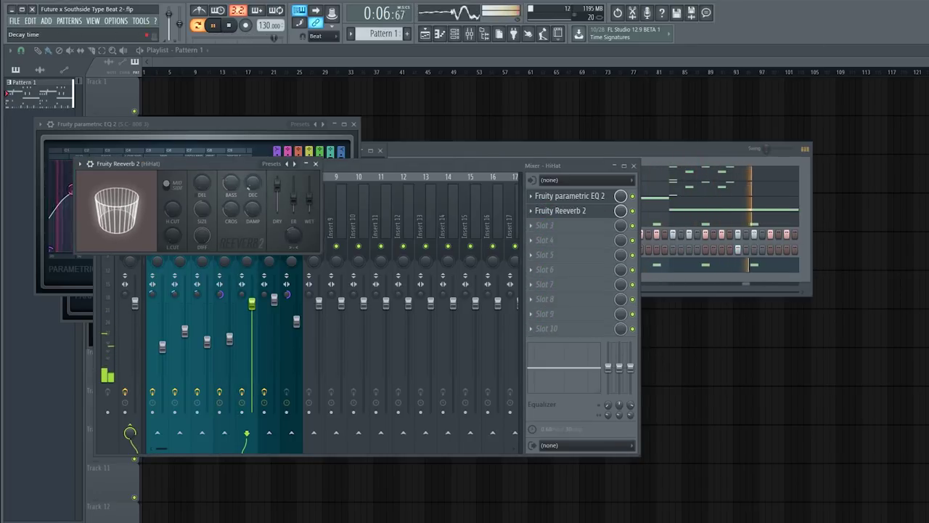
pyautogui.moveTo(202, 210); pyautogui.dragTo(202, 197)
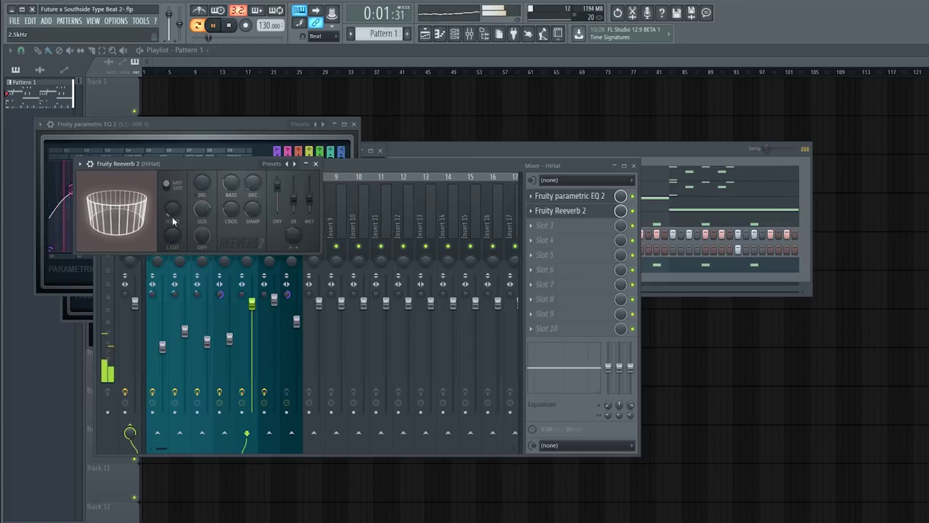
pyautogui.click(390, 168)
pyautogui.moveTo(621, 211); pyautogui.dragTo(621, 250)
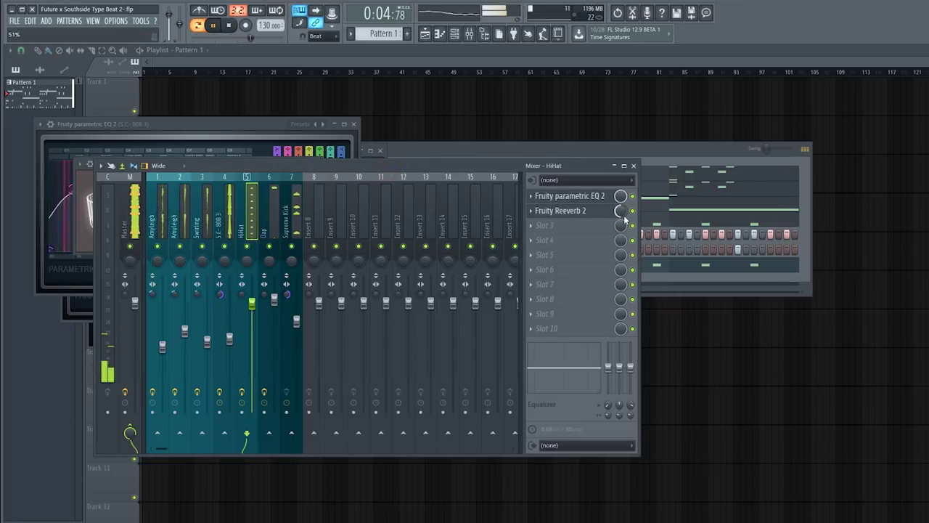
# Step: Stop playback, clear the open windows and split Pattern 1 by channel
pyautogui.click(520, 149)
pyautogui.press('space')
pyautogui.press('F12')
pyautogui.click(454, 35)
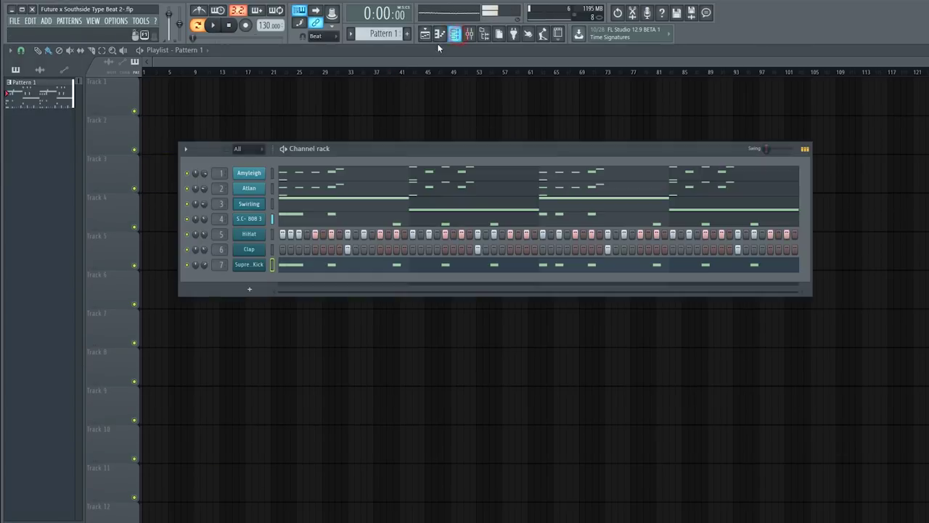
pyautogui.click(351, 35)
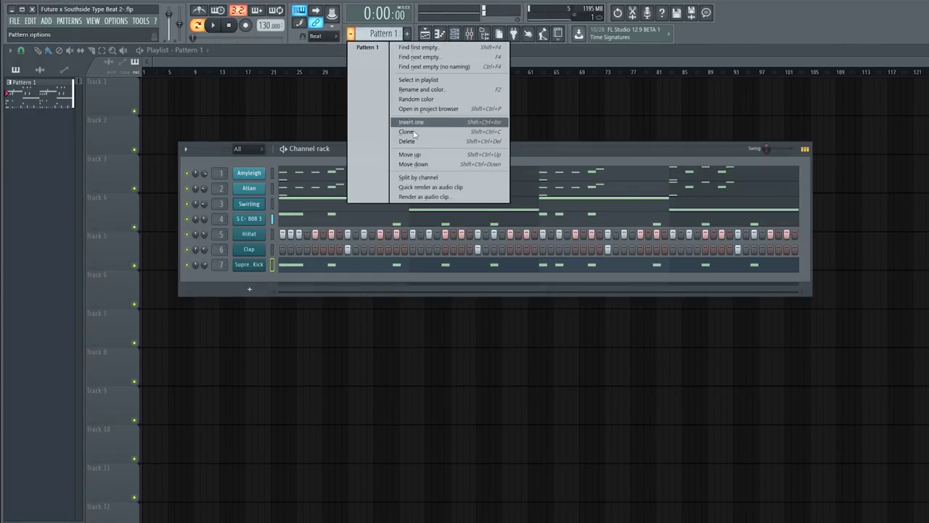
pyautogui.click(418, 177)
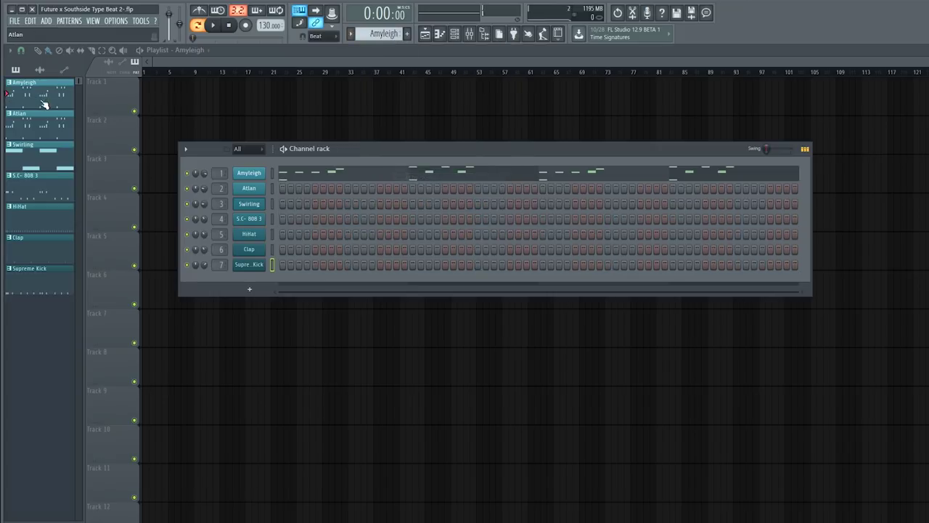
# Step: Select all patterns from Amyleigh through Supreme Kick and place each on its own playlist track starting at bar 1
pyautogui.press('F6')
pyautogui.click(46, 274)
pyautogui.moveTo(45, 99); pyautogui.dragTo(119, 94)
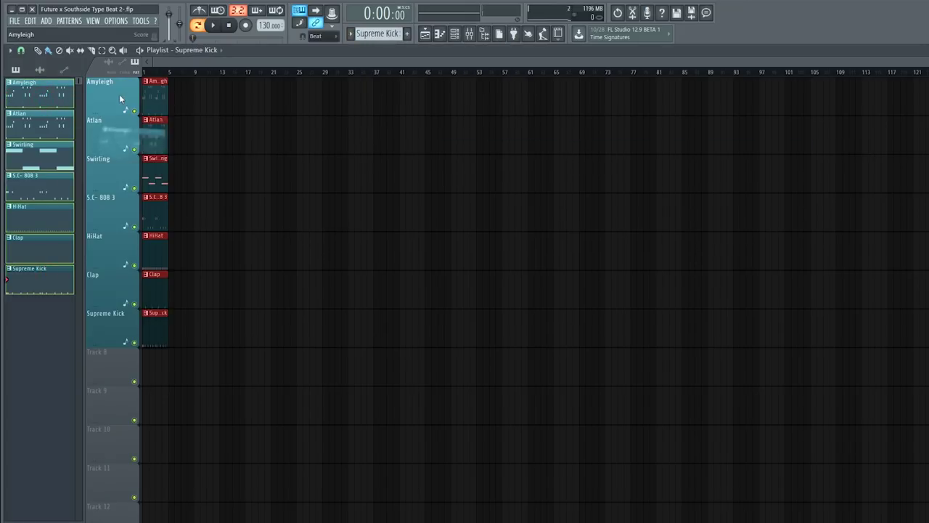
# Step: Move the playlist clips from Swirling through Supreme Kick to start at bar 5 and play the arrangement
pyautogui.moveTo(924, 63); pyautogui.dragTo(840, 71)
pyautogui.moveTo(131, 174); pyautogui.dragTo(174, 396)
pyautogui.moveTo(185, 178); pyautogui.dragTo(380, 188)
pyautogui.press('space')
pyautogui.press('space')
pyautogui.press('space')
# Step: Set the playlist snap to Bar and move the clips from Atlan through Supreme Kick to start at bar 9
pyautogui.click(21, 50)
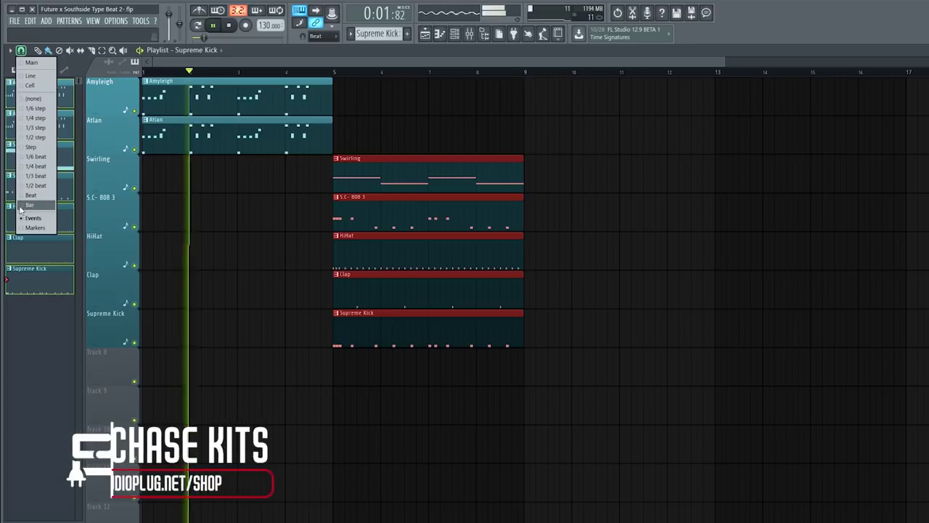
pyautogui.click(29, 205)
pyautogui.click(228, 182)
pyautogui.moveTo(241, 146); pyautogui.dragTo(499, 137)
pyautogui.moveTo(468, 139); pyautogui.dragTo(611, 138)
pyautogui.moveTo(402, 155); pyautogui.dragTo(656, 315)
pyautogui.press('space')
# Step: Duplicate the Amyleigh clip three times in a row to fill bars 1 to 16
pyautogui.click(273, 100)
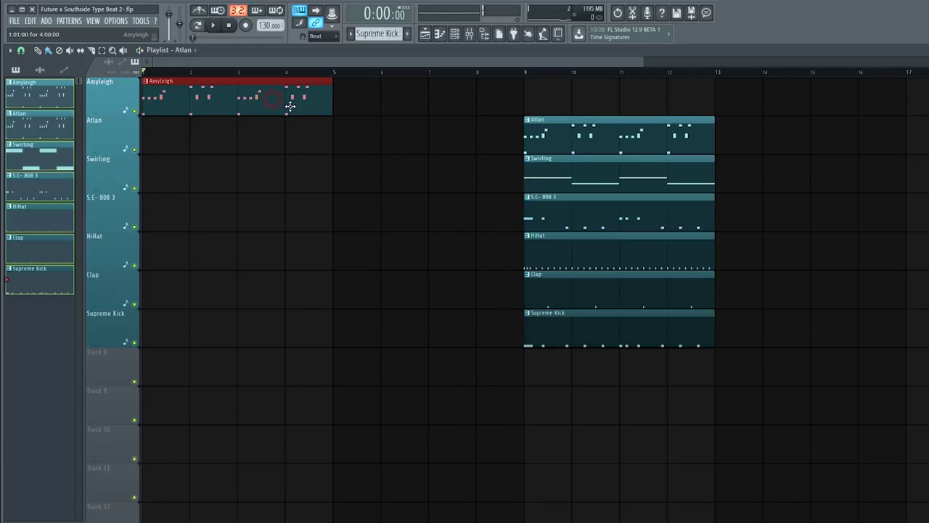
pyautogui.hotkey('ctrl', 'b')
pyautogui.hotkey('ctrl', 'b')
pyautogui.hotkey('ctrl', 'b')
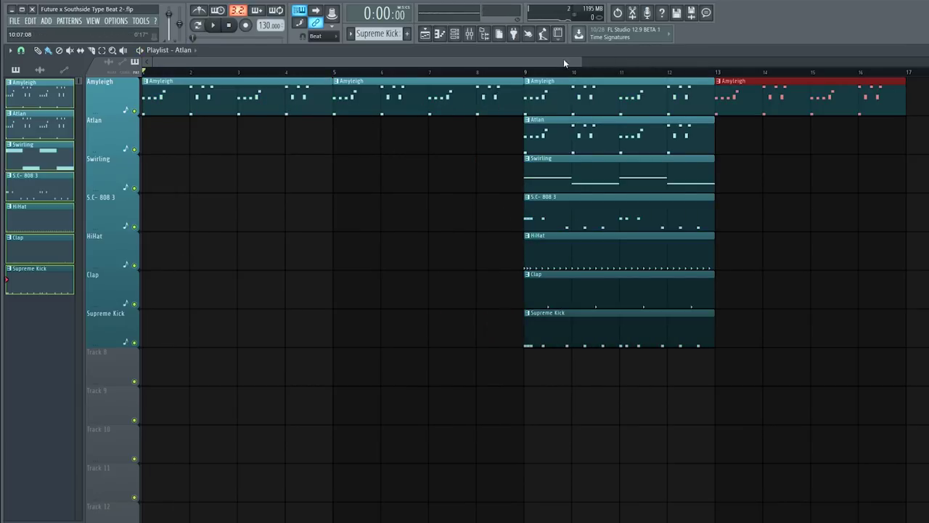
# Step: Duplicate the Atlan through Supreme Kick clips at bar 13, and repeat the full section of bars 9 to 16 at bar 17
pyautogui.moveTo(580, 62); pyautogui.dragTo(907, 62)
pyautogui.press('space')
pyautogui.moveTo(457, 346); pyautogui.dragTo(428, 149)
pyautogui.hotkey('ctrl', 'b')
pyautogui.click(365, 73)
pyautogui.moveTo(369, 423); pyautogui.dragTo(624, 102)
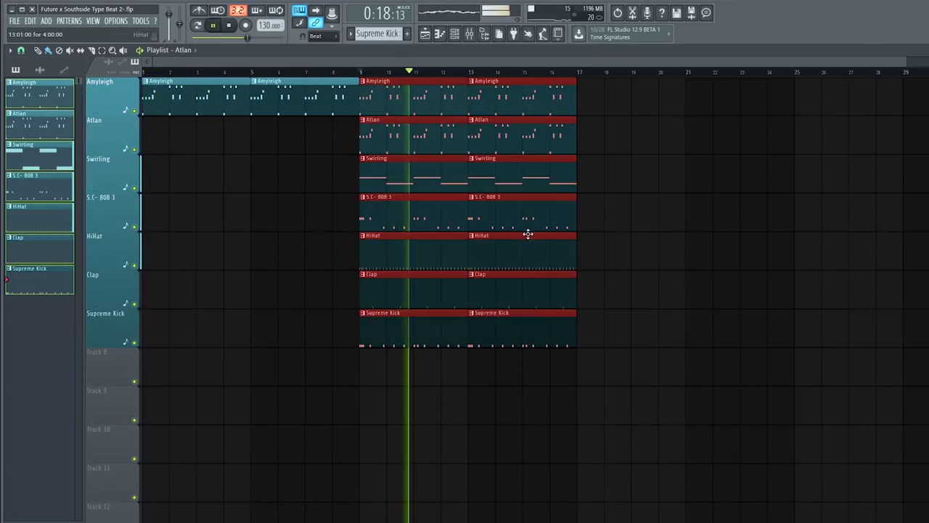
pyautogui.hotkey('ctrl', 'b')
# Step: Delete the Swirling and S.C- 808 3 clips from bars 17 to 24 and play from bar 17
pyautogui.click(579, 73)
pyautogui.press('space')
pyautogui.rightClick(604, 175)
pyautogui.rightClick(637, 221)
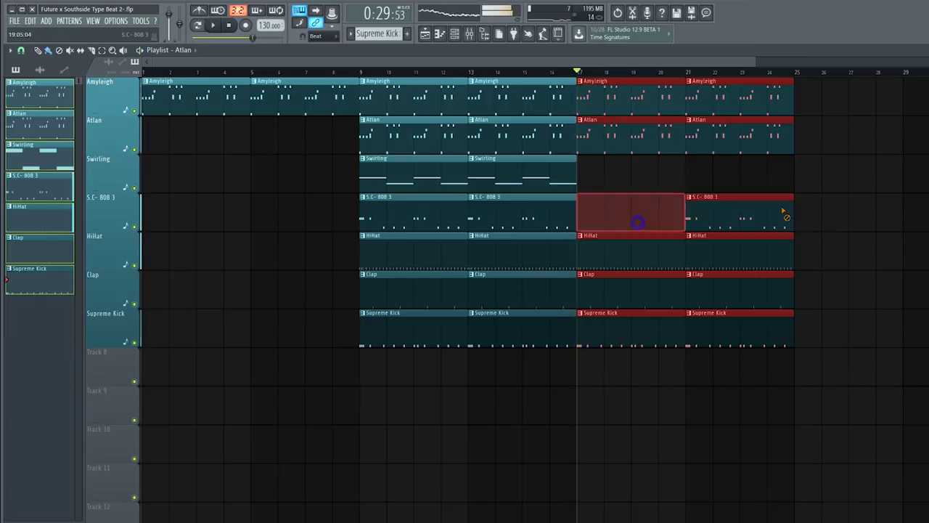
pyautogui.press('space')
pyautogui.press('space')
# Step: Delete both Supreme Kick clips from bars 17 to 24 and play the section
pyautogui.rightClick(631, 323)
pyautogui.press('space')
pyautogui.press('space')
pyautogui.hotkey('ctrl', 'z')
pyautogui.rightClick(664, 331)
pyautogui.rightClick(761, 325)
pyautogui.press('space')
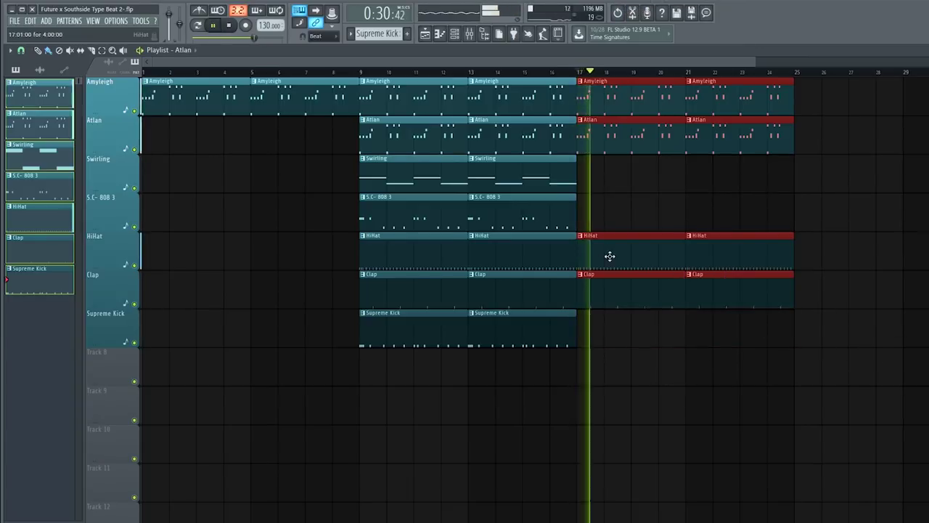
# Step: Open the HiHat pattern's notes, set the snap to 1/4 step and add extra C5 notes forming a roll midway through bar 1
pyautogui.doubleClick(604, 261)
pyautogui.press('space')
pyautogui.press('space')
pyautogui.click(32, 51)
pyautogui.click(45, 119)
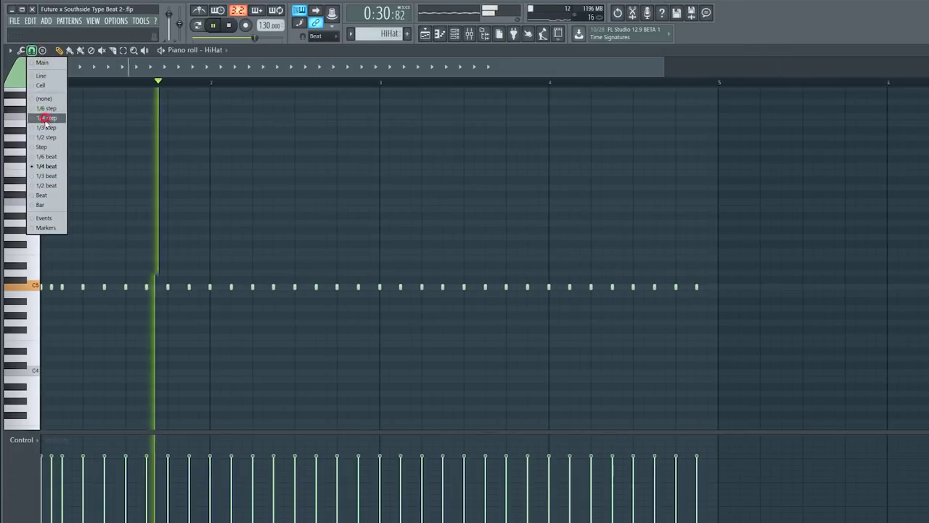
pyautogui.click(136, 286)
pyautogui.press('space')
pyautogui.press('space')
pyautogui.click(135, 287)
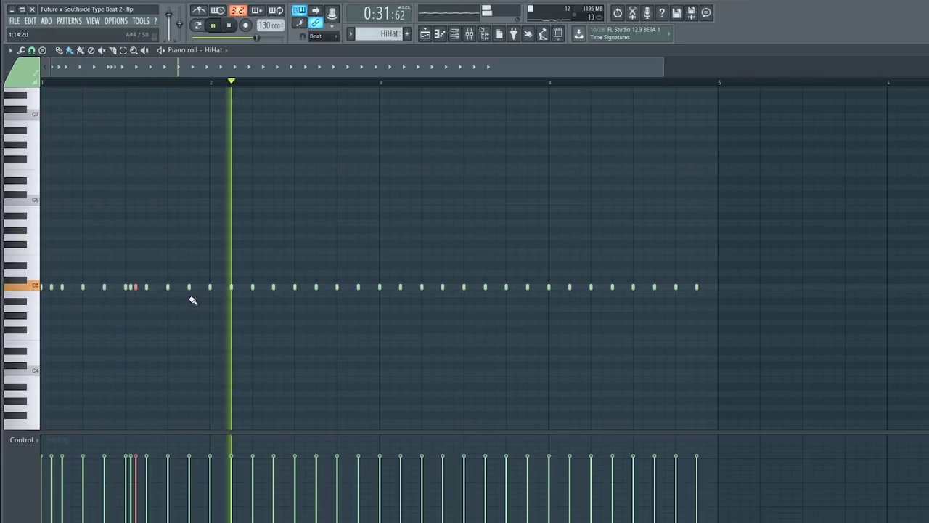
# Step: Add a three-note E5 roll at the end of bar 1 and two spaced E5 notes at the end of bar 2
pyautogui.click(189, 258)
pyautogui.click(194, 258)
pyautogui.click(199, 257)
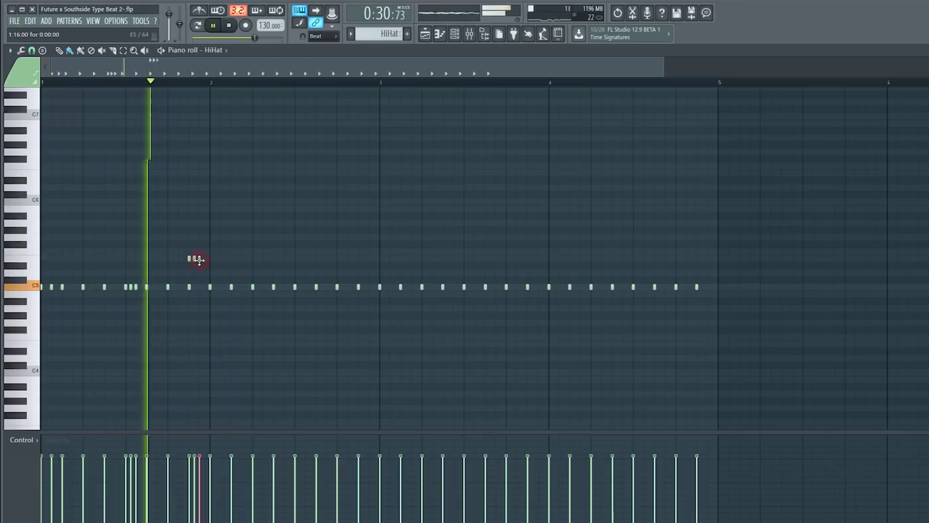
pyautogui.click(359, 259)
pyautogui.click(337, 258)
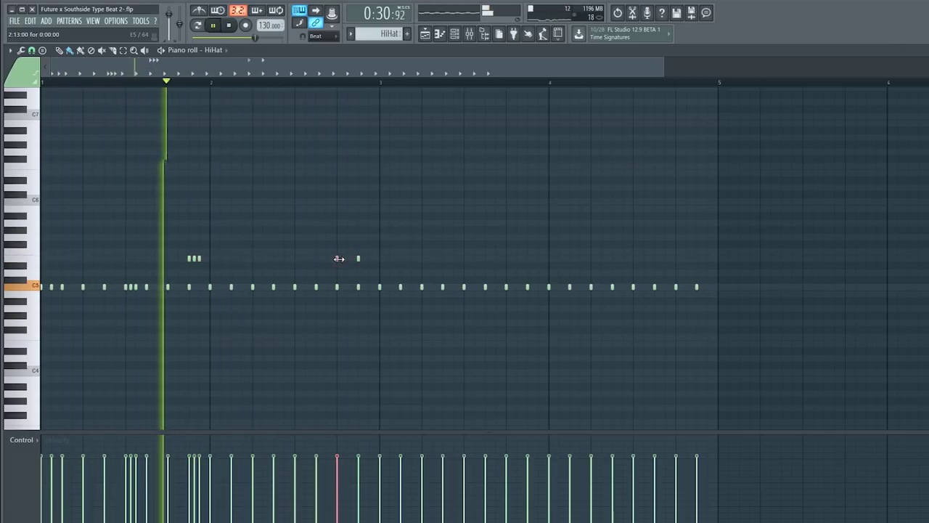
pyautogui.moveTo(361, 259); pyautogui.dragTo(368, 259)
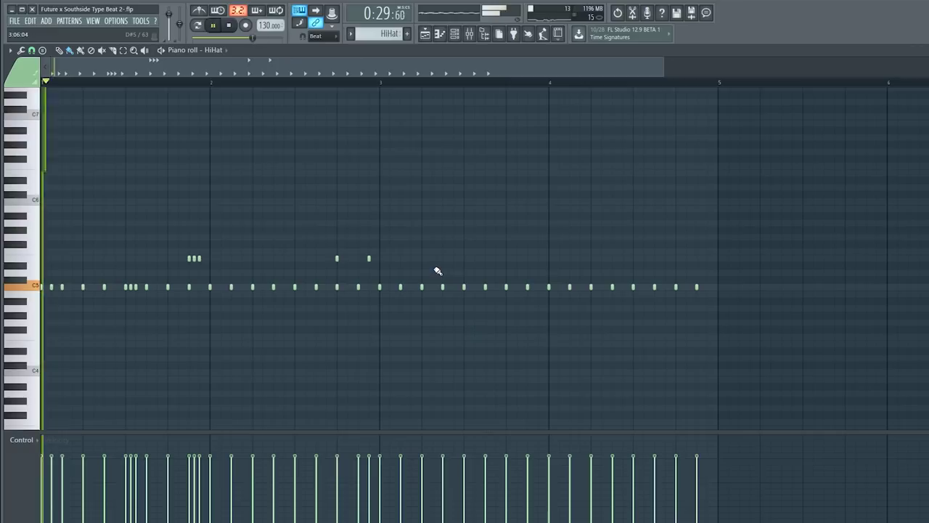
# Step: In bar 3, add two C5 notes to form a roll at mid-bar and a three-note E5 roll at the end
pyautogui.click(470, 287)
pyautogui.click(474, 287)
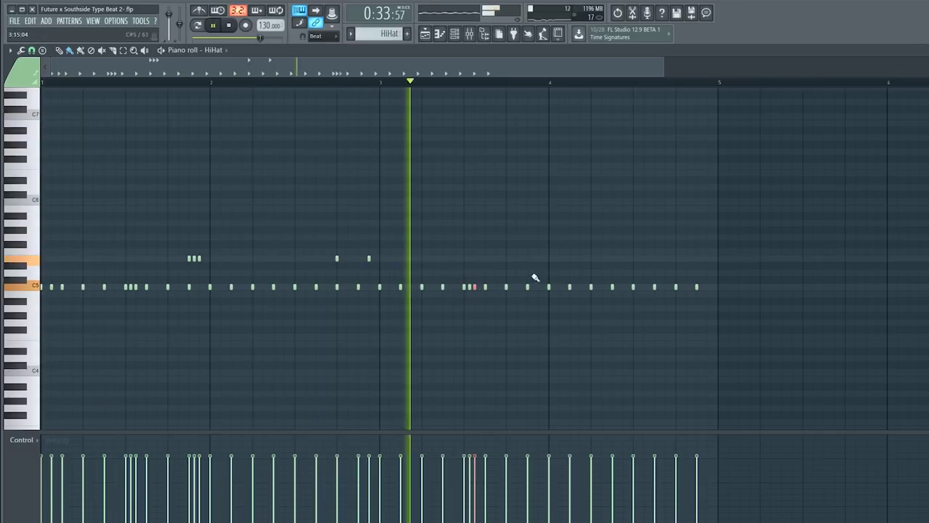
pyautogui.click(528, 259)
pyautogui.click(533, 258)
pyautogui.click(538, 259)
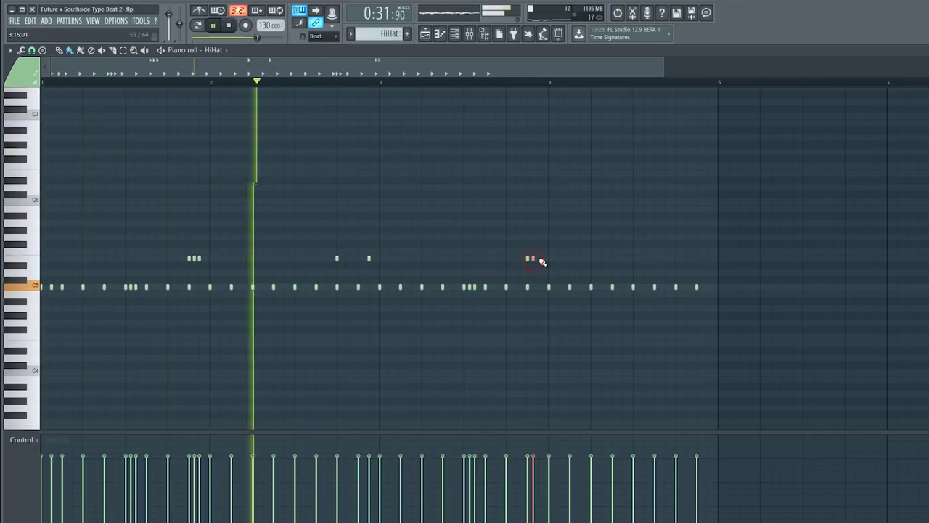
# Step: Add two spaced E5 notes at the end of bar 4 and one extra C5 note midway through bars 2 and 4
pyautogui.click(676, 259)
pyautogui.click(707, 259)
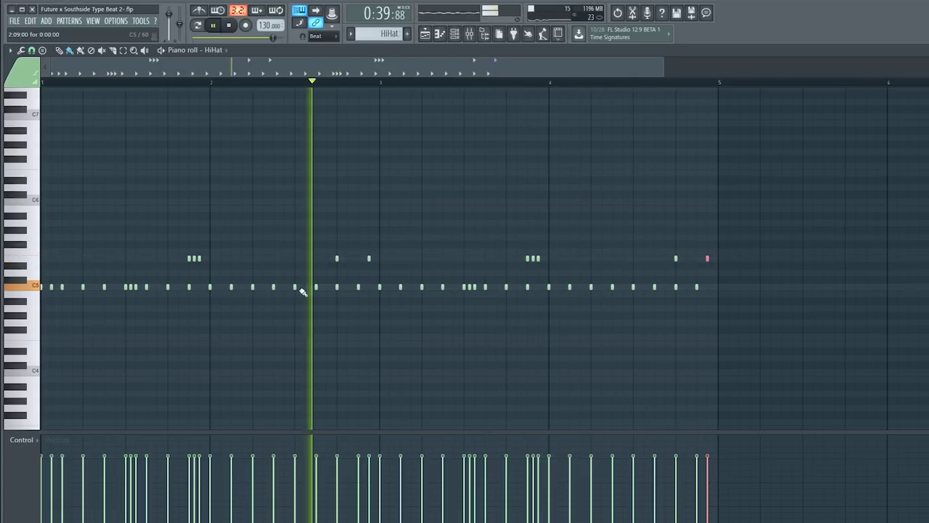
pyautogui.click(305, 287)
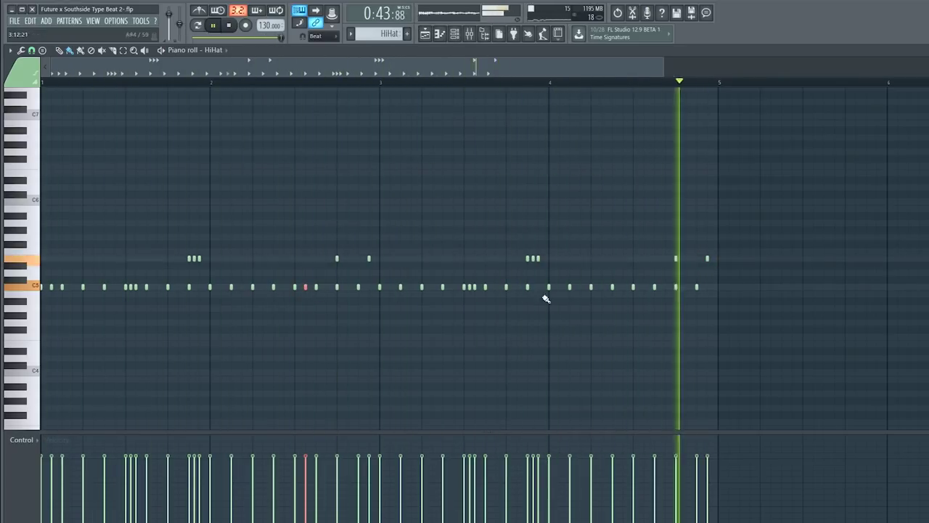
pyautogui.click(644, 287)
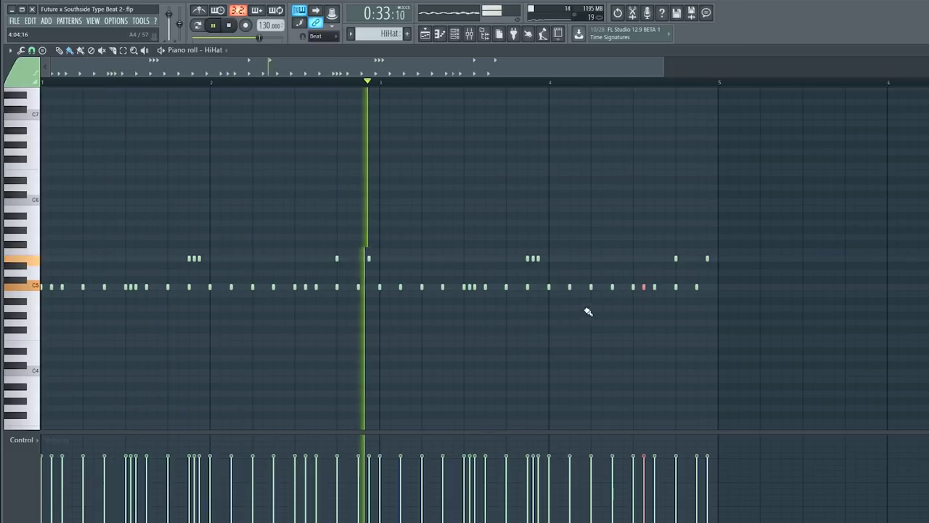
# Step: Add a pair of low C4 hi-hat notes around the middle of bars 1, 2 and 3
pyautogui.click(126, 372)
pyautogui.click(135, 372)
pyautogui.click(295, 379)
pyautogui.moveTo(304, 379); pyautogui.dragTo(306, 374)
pyautogui.click(316, 372)
pyautogui.click(464, 373)
pyautogui.click(474, 373)
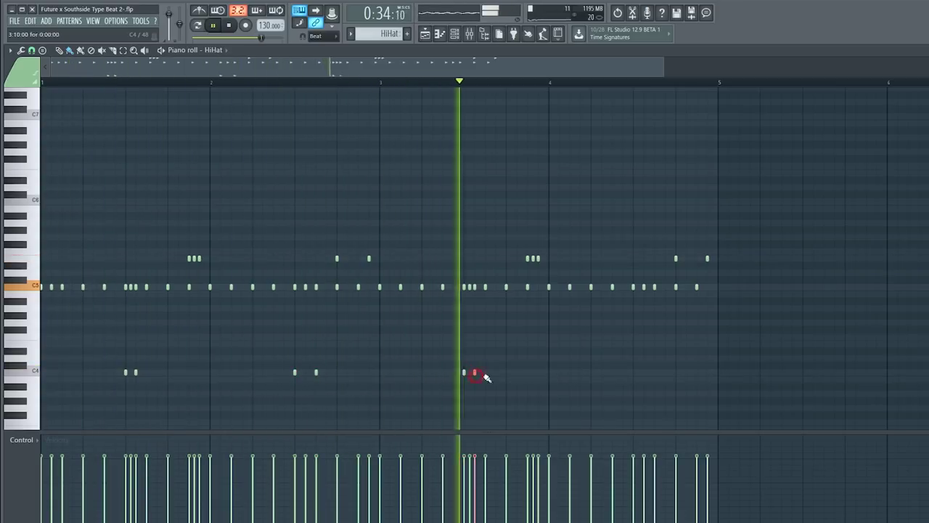
# Step: Set the snap to 1/6 beat and add three evenly spaced C4 notes across the second half of bar 4
pyautogui.click(633, 373)
pyautogui.click(32, 50)
pyautogui.click(37, 158)
pyautogui.click(662, 372)
pyautogui.click(690, 372)
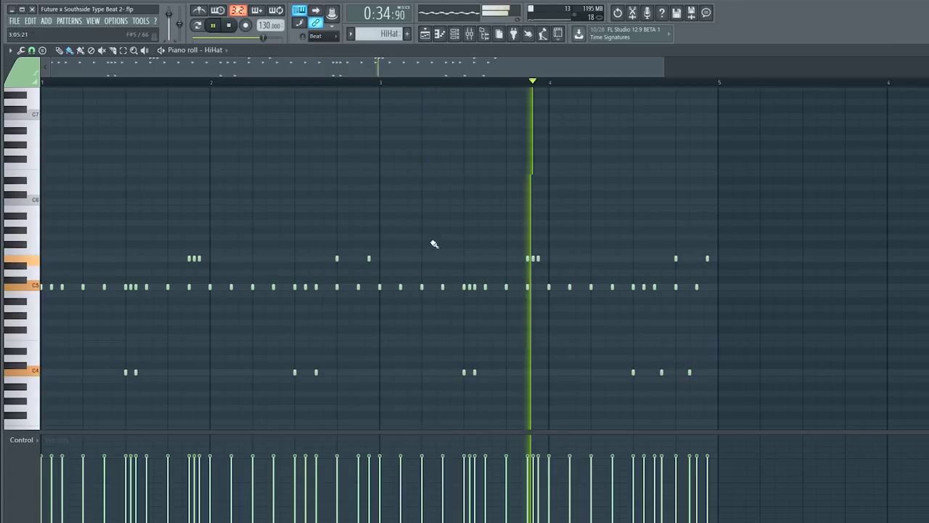
# Step: Select the E5 hi-hat notes, show the note Pan control and pan them alternately right and left from bar to bar
pyautogui.doubleClick(27, 259)
pyautogui.press('space')
pyautogui.press('space')
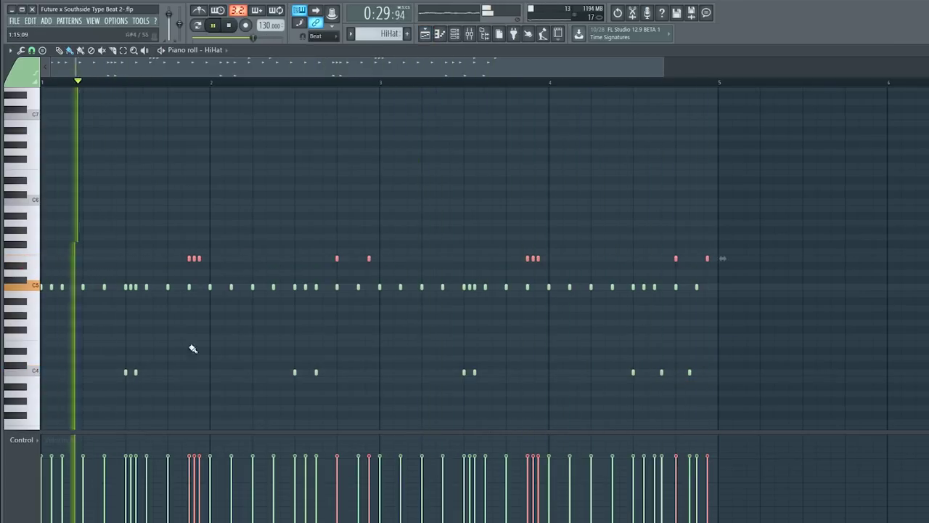
pyautogui.click(21, 443)
pyautogui.click(52, 459)
pyautogui.press('space')
pyautogui.press('space')
pyautogui.moveTo(185, 470)
pyautogui.mouseDown()
pyautogui.moveTo(342, 506)
pyautogui.moveTo(521, 469)
pyautogui.moveTo(710, 501)
pyautogui.mouseUp()
# Step: Select the C4 hi-hat notes and pan them left in bars 1 and 3 and mostly right in bars 2 and 4
pyautogui.doubleClick(29, 372)
pyautogui.moveTo(120, 506); pyautogui.dragTo(140, 506)
pyautogui.moveTo(290, 462); pyautogui.dragTo(323, 468)
pyautogui.moveTo(459, 500); pyautogui.dragTo(485, 502)
pyautogui.moveTo(628, 469); pyautogui.dragTo(731, 464)
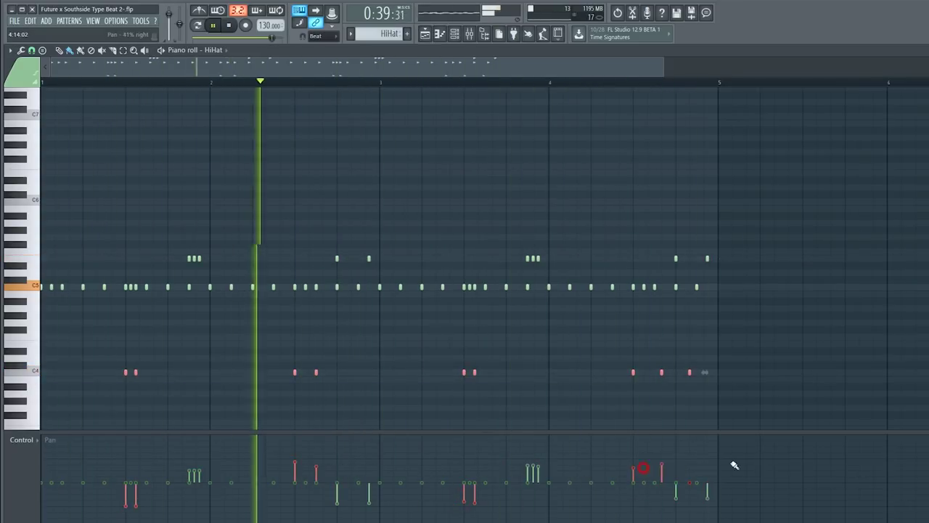
# Step: Select the C5 hi-hat notes, vary their panning across the pattern and stop playback
pyautogui.doubleClick(29, 286)
pyautogui.moveTo(50, 493); pyautogui.dragTo(58, 498)
pyautogui.moveTo(171, 503); pyautogui.dragTo(64, 491)
pyautogui.press('space')
pyautogui.press('space')
pyautogui.moveTo(201, 502)
pyautogui.mouseDown()
pyautogui.moveTo(224, 486)
pyautogui.moveTo(290, 494)
pyautogui.moveTo(347, 473)
pyautogui.moveTo(377, 490)
pyautogui.moveTo(407, 477)
pyautogui.moveTo(442, 494)
pyautogui.moveTo(472, 475)
pyautogui.moveTo(528, 500)
pyautogui.moveTo(602, 477)
pyautogui.moveTo(666, 502)
pyautogui.moveTo(704, 492)
pyautogui.moveTo(701, 473)
pyautogui.moveTo(701, 486)
pyautogui.mouseUp()
pyautogui.press('space')
# Step: Return to the playlist, create a Crash pattern and place it on Track 8 at bars 9 and 17
pyautogui.click(426, 34)
pyautogui.click(455, 34)
pyautogui.press('space')
pyautogui.click(443, 62)
pyautogui.moveTo(753, 64); pyautogui.dragTo(817, 66)
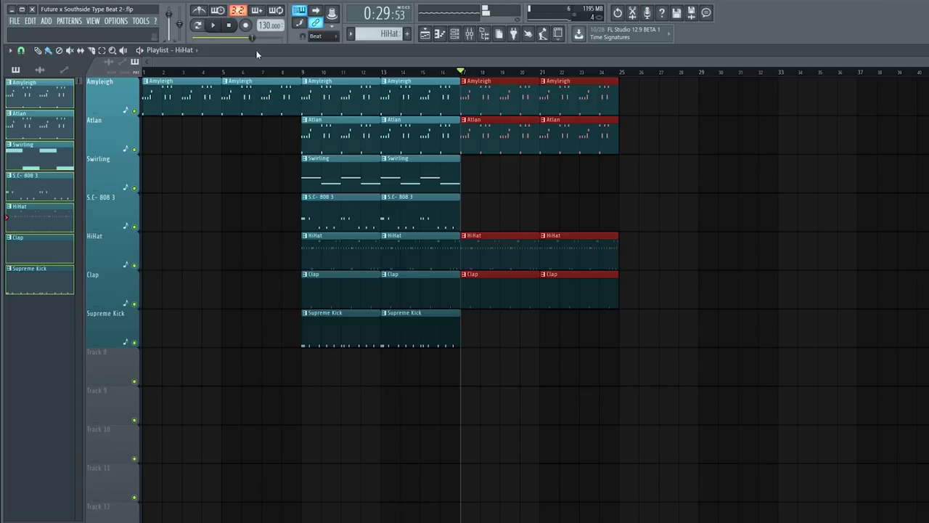
pyautogui.click(487, 39)
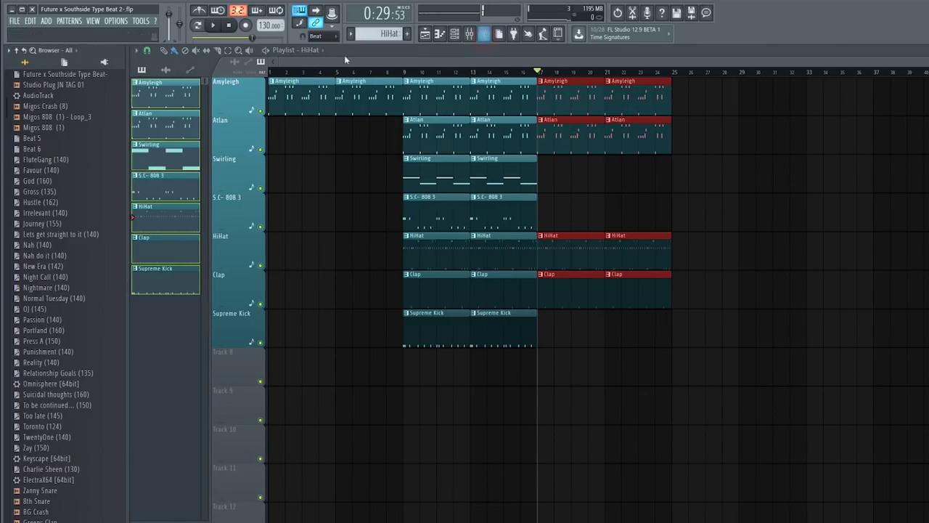
pyautogui.click(407, 37)
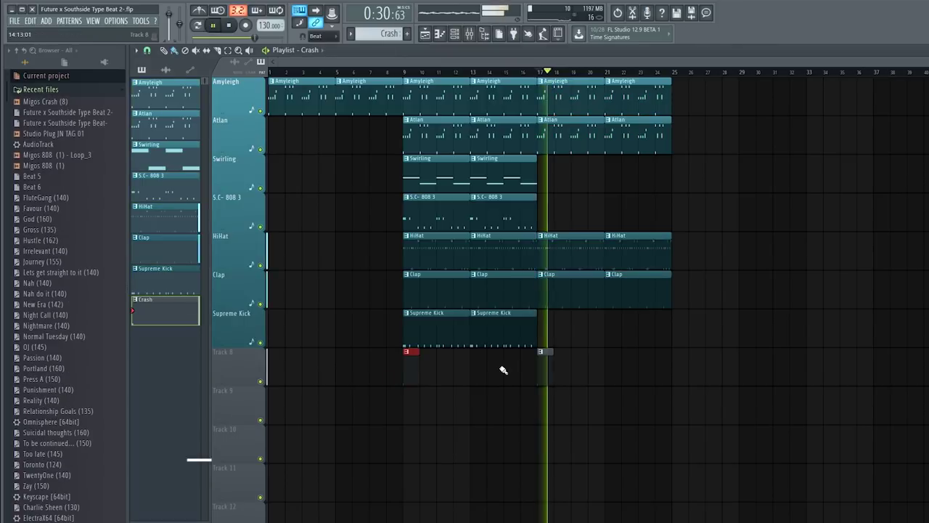
pyautogui.press('space')
# Step: Place the Migos Crash (8) sample as an audio clip on Track 9 at bar 8 and reverse it
pyautogui.doubleClick(544, 374)
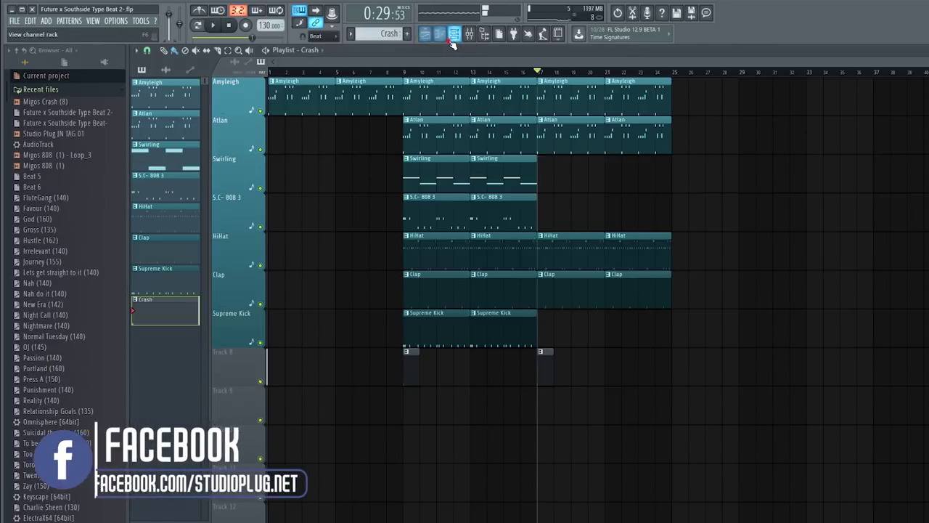
pyautogui.press('F6')
pyautogui.click(383, 283)
pyautogui.moveTo(378, 381); pyautogui.dragTo(392, 408)
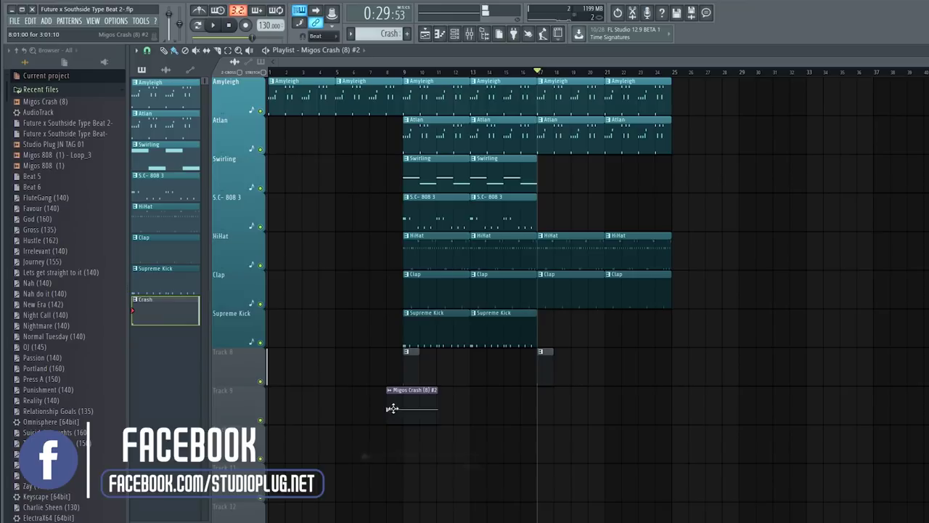
pyautogui.doubleClick(400, 405)
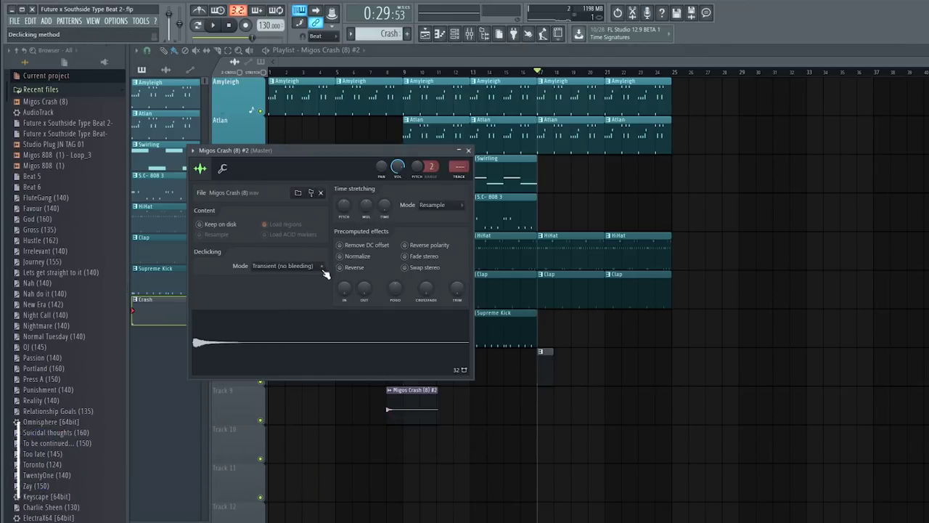
# Step: With the snap set to Events, trim the reversed crash's silent tail and move the clip onto Track 8, ending at bar 9
pyautogui.click(147, 50)
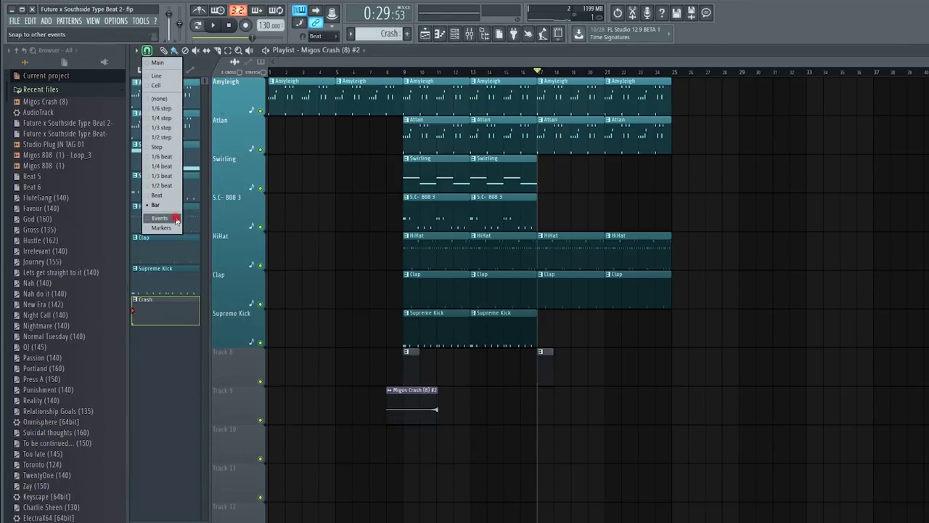
pyautogui.click(172, 218)
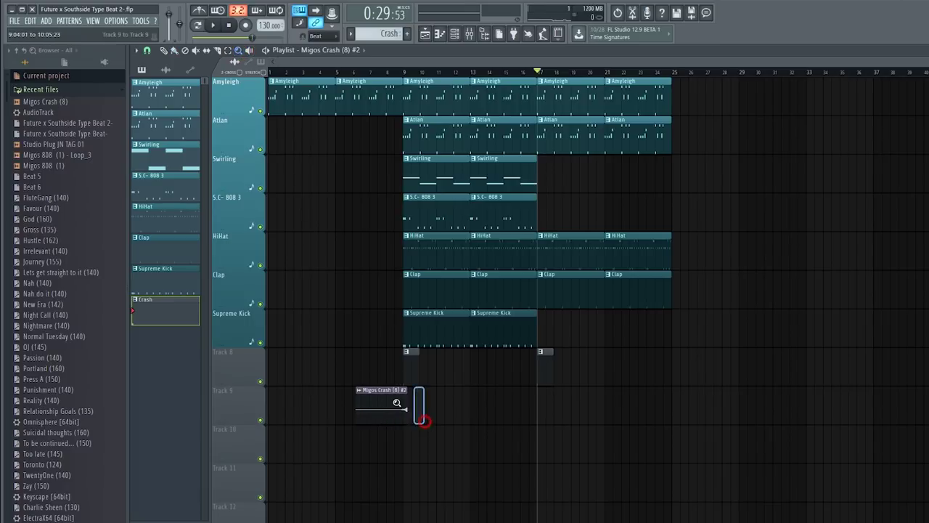
pyautogui.click(401, 405)
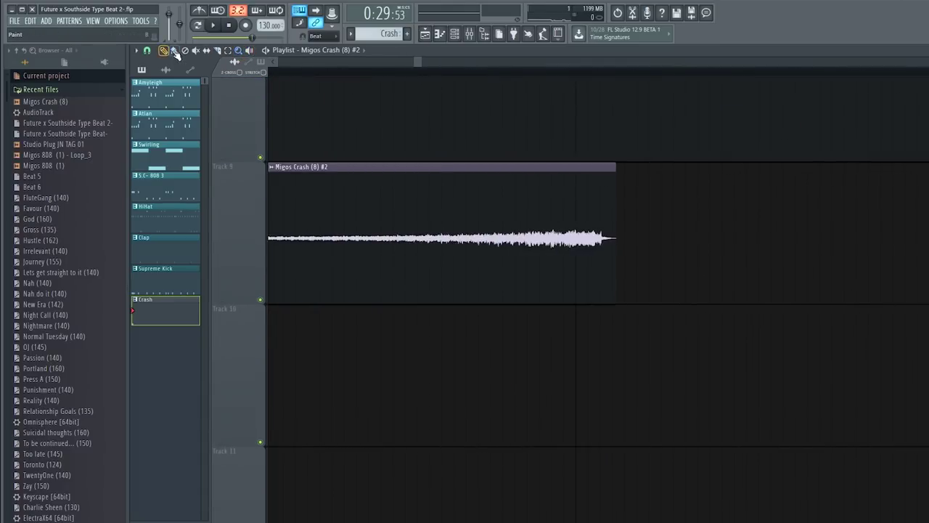
pyautogui.moveTo(615, 227); pyautogui.dragTo(602, 233)
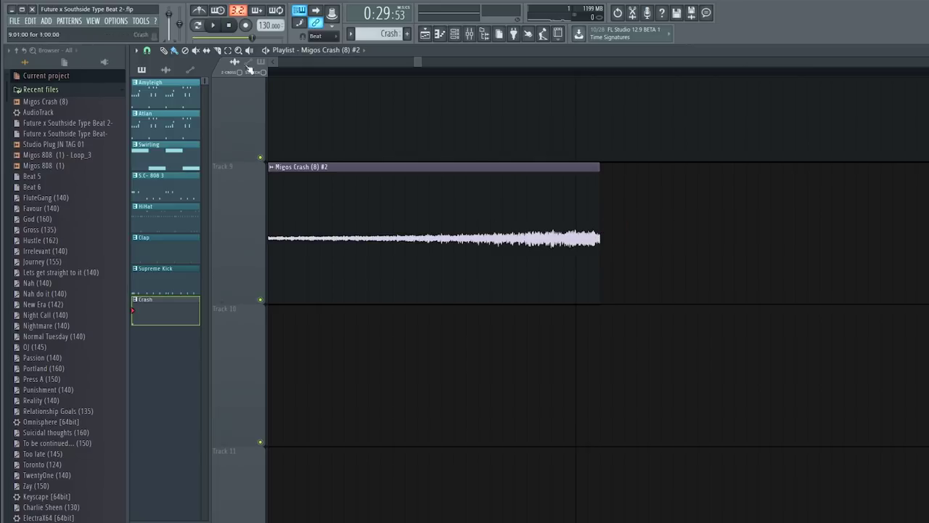
pyautogui.rightClick(305, 158)
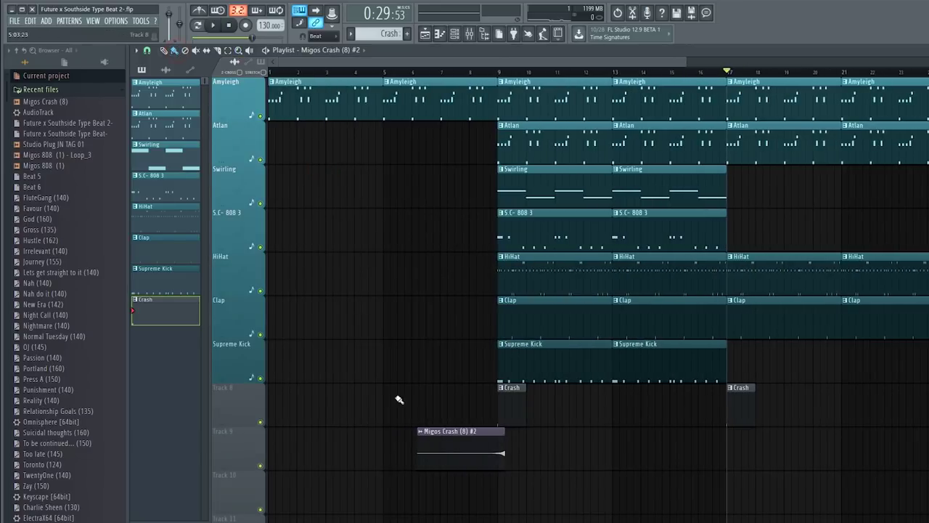
pyautogui.moveTo(477, 453); pyautogui.dragTo(469, 452)
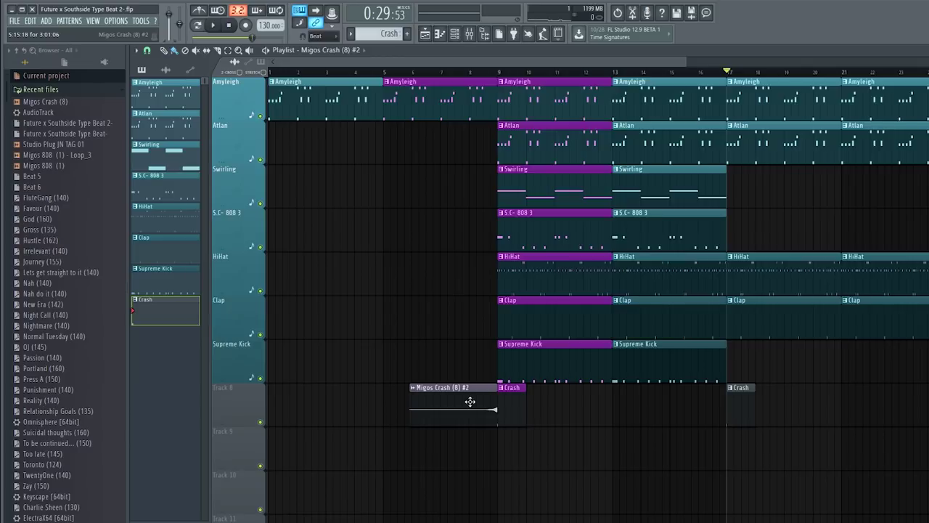
pyautogui.click(471, 387)
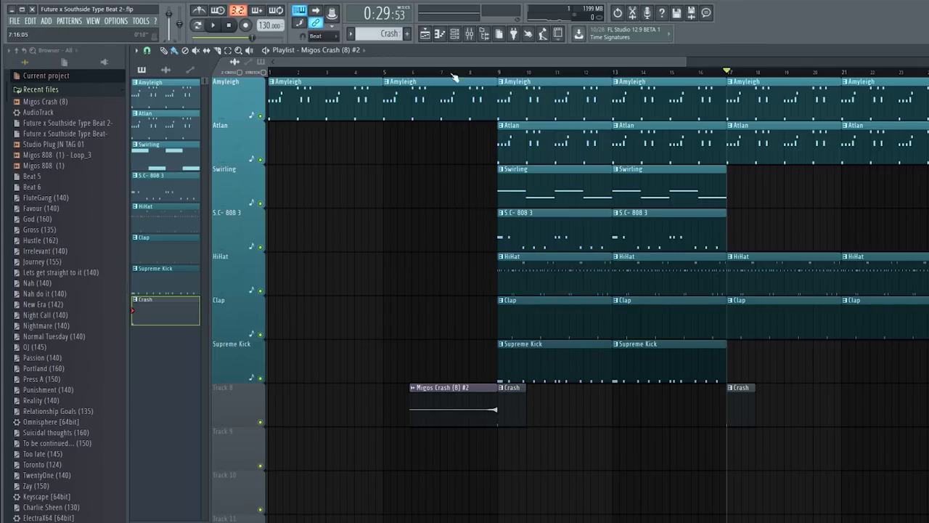
# Step: Set the playlist snap to Bar and copy the reversed crash on Track 8 so it ends at bar 17
pyautogui.moveTo(684, 62); pyautogui.dragTo(892, 107)
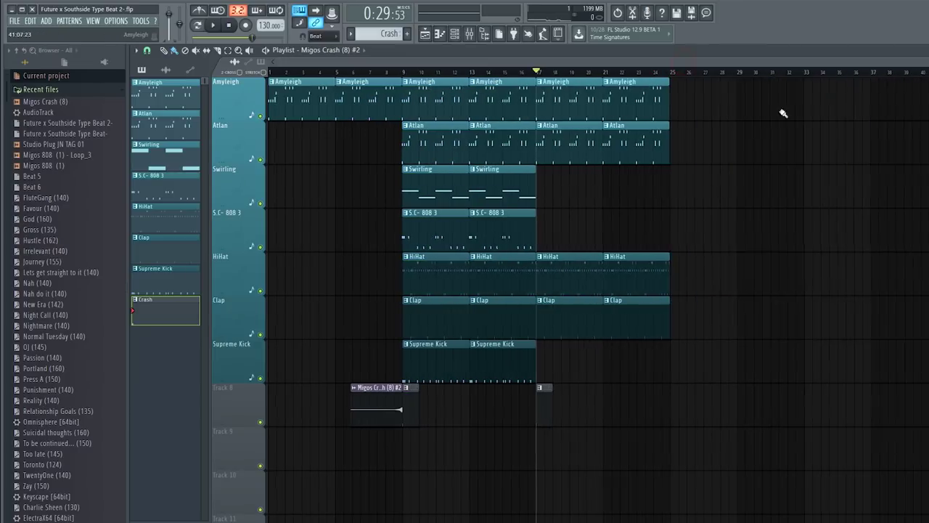
pyautogui.click(148, 51)
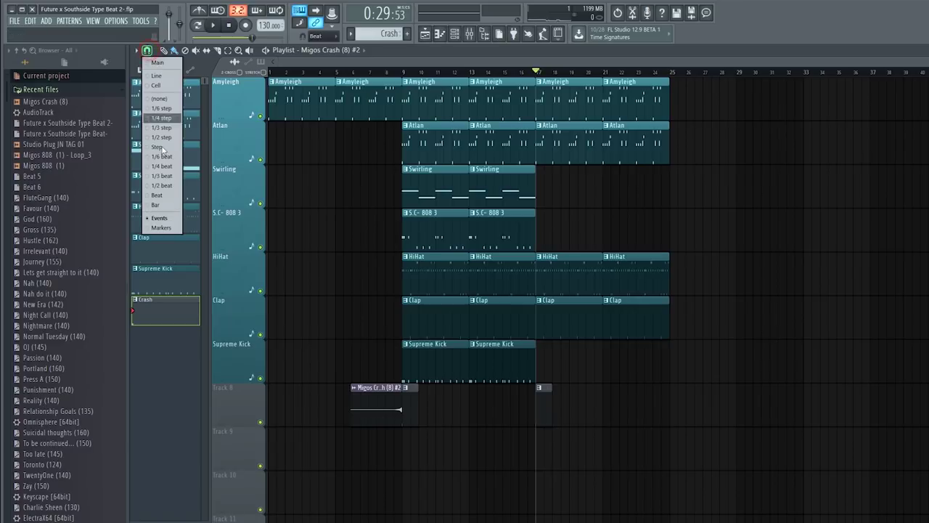
pyautogui.click(164, 206)
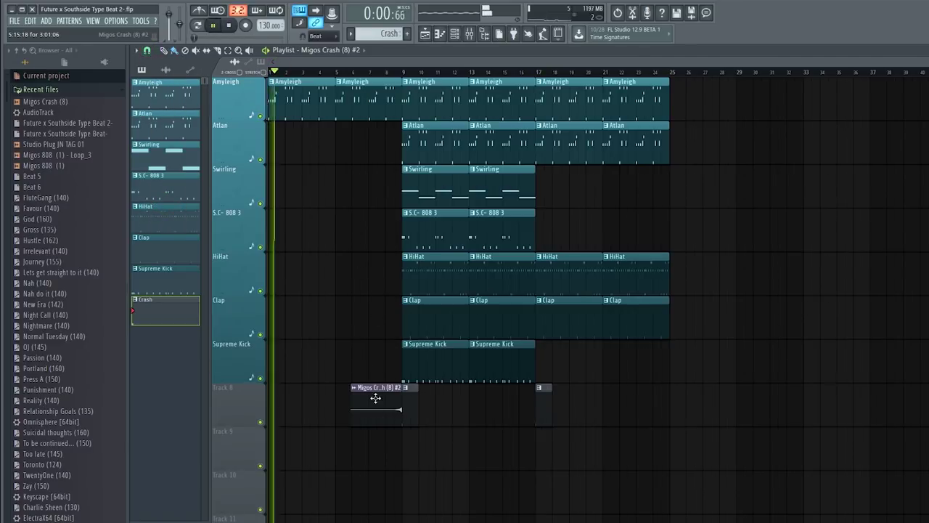
pyautogui.click(508, 420)
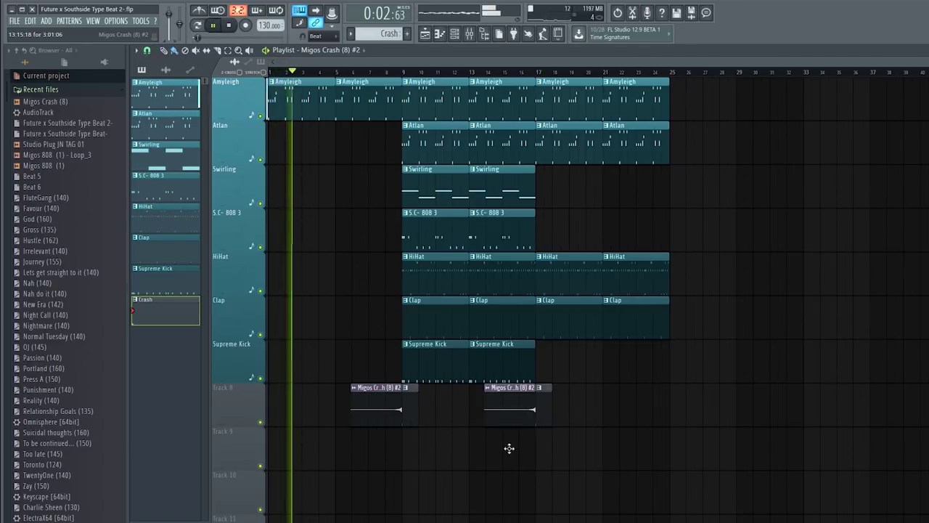
# Step: Move the reversed crashes to Track 9, add a third copy ending at bar 25 and play from bar 17
pyautogui.moveTo(509, 448); pyautogui.dragTo(509, 456)
pyautogui.moveTo(384, 414)
pyautogui.mouseDown()
pyautogui.moveTo(384, 469)
pyautogui.moveTo(519, 457)
pyautogui.moveTo(785, 460)
pyautogui.mouseUp()
pyautogui.rightClick(785, 460)
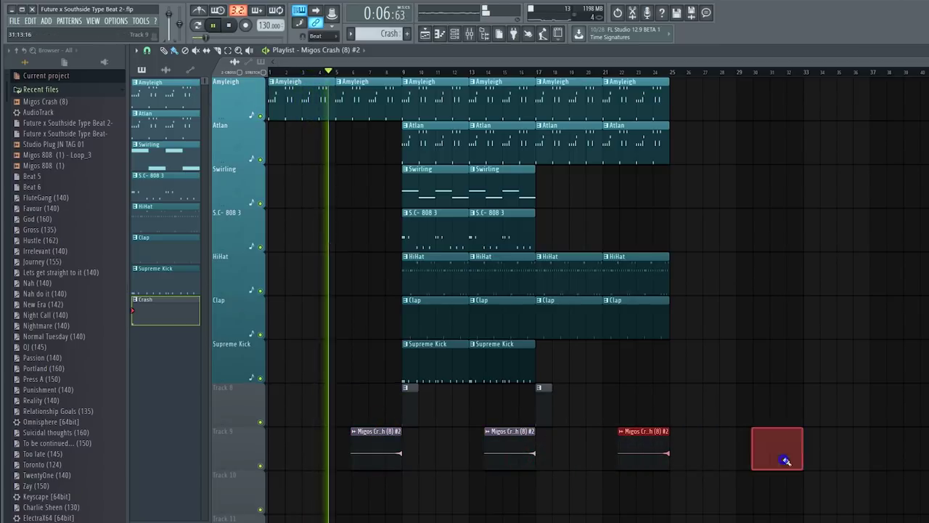
pyautogui.click(534, 73)
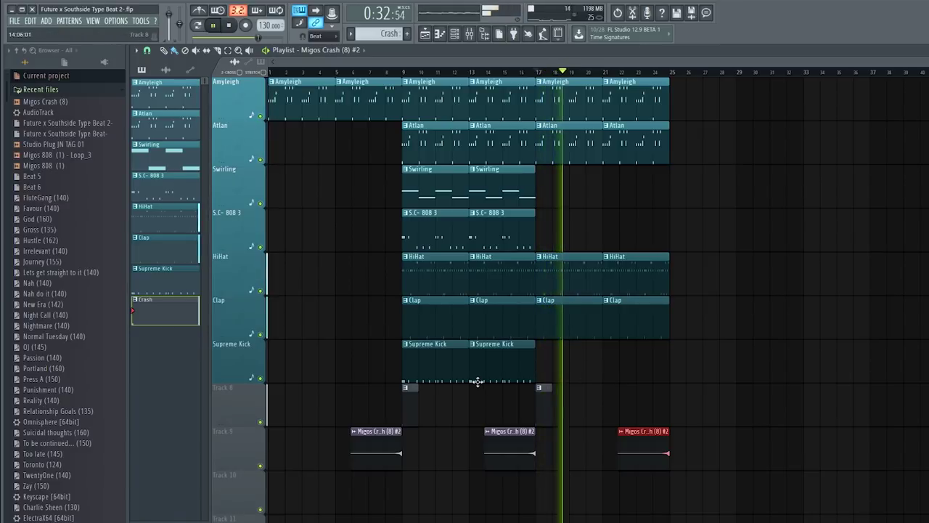
# Step: Duplicate all pattern clips from bars 9–17, including the crash, to bars 25–33
pyautogui.moveTo(407, 406); pyautogui.dragTo(514, 111)
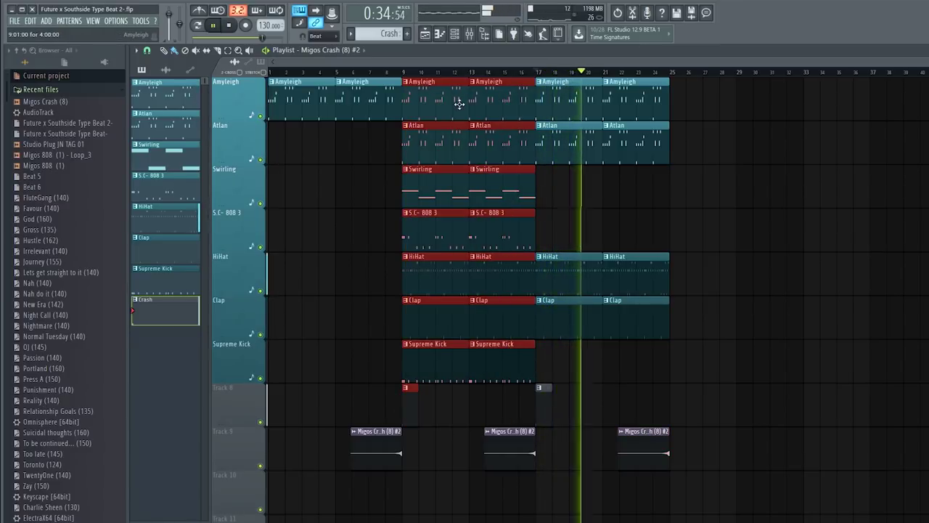
pyautogui.hotkey('ctrl', 'b')
pyautogui.click(605, 73)
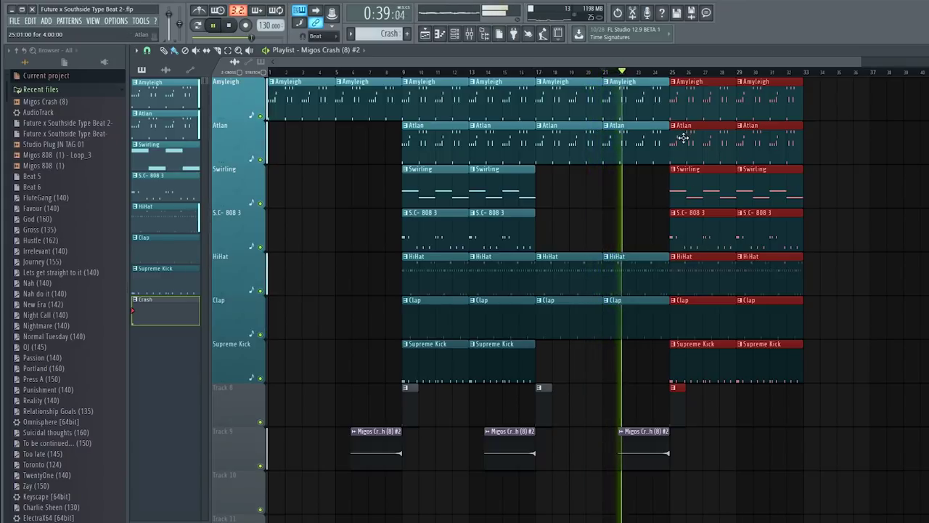
# Step: Delete the duplicated Atlan and HiHat clips from bars 25–33
pyautogui.rightClick(684, 138)
pyautogui.rightClick(755, 138)
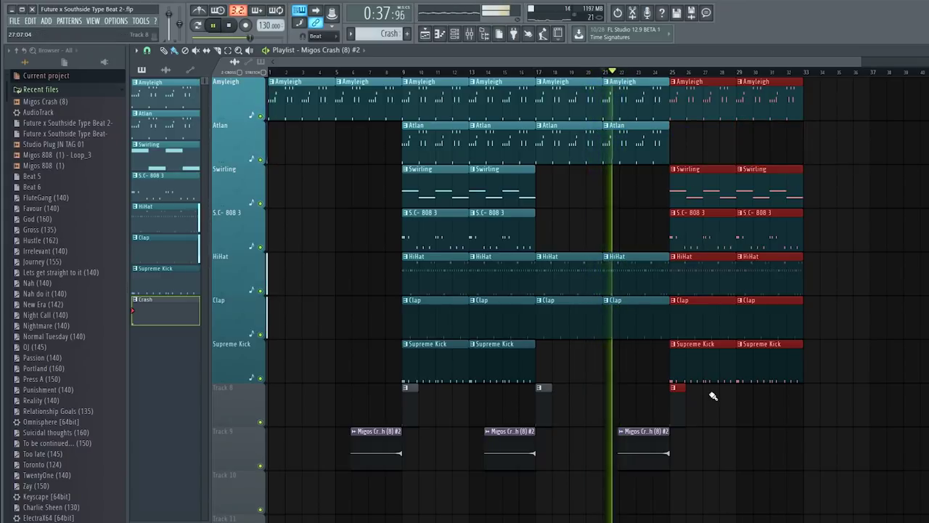
pyautogui.rightClick(695, 260)
pyautogui.rightClick(799, 266)
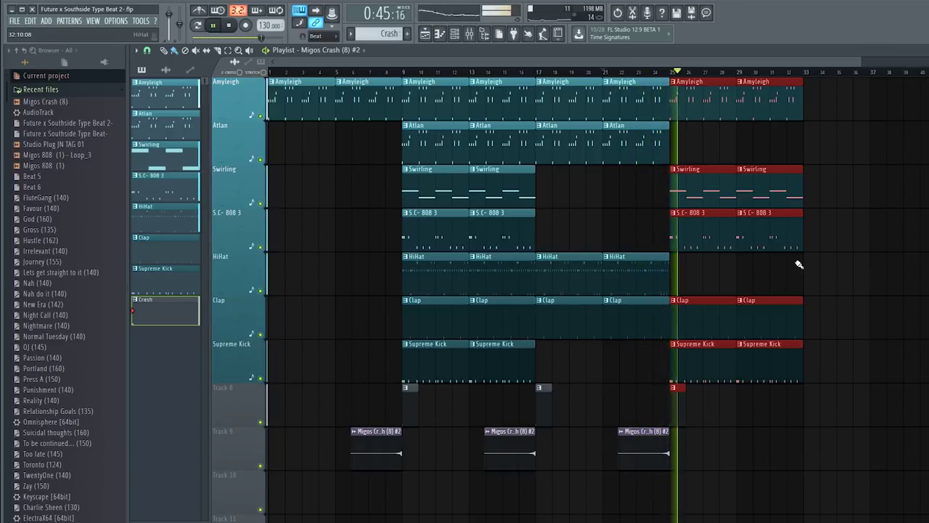
# Step: Normalize the reversed Migos Crash (8) sample and play the arrangement around bar 25
pyautogui.doubleClick(633, 453)
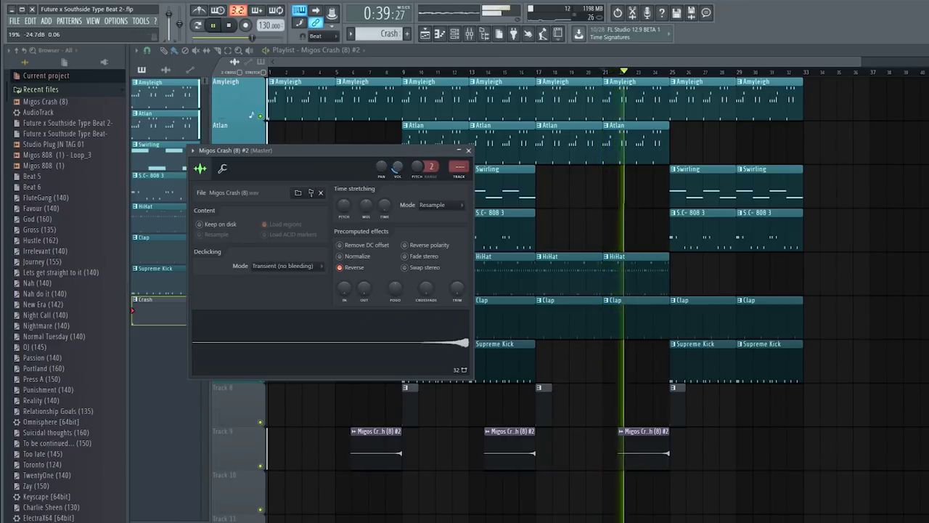
pyautogui.click(359, 256)
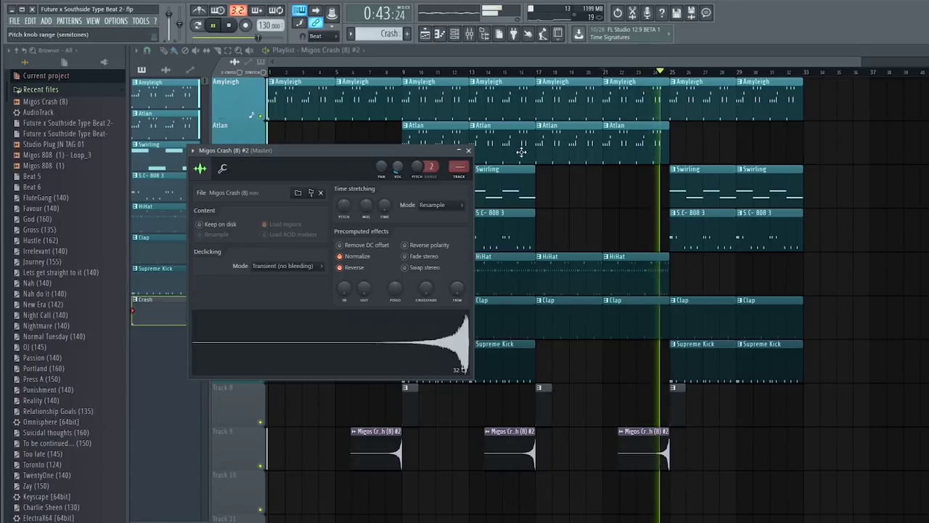
pyautogui.click(669, 74)
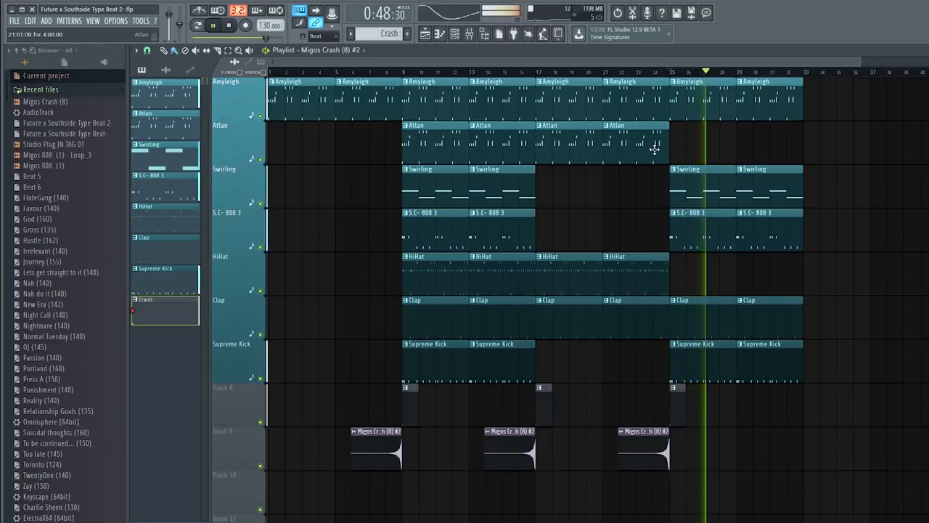
pyautogui.rightClick(658, 149)
pyautogui.rightClick(590, 139)
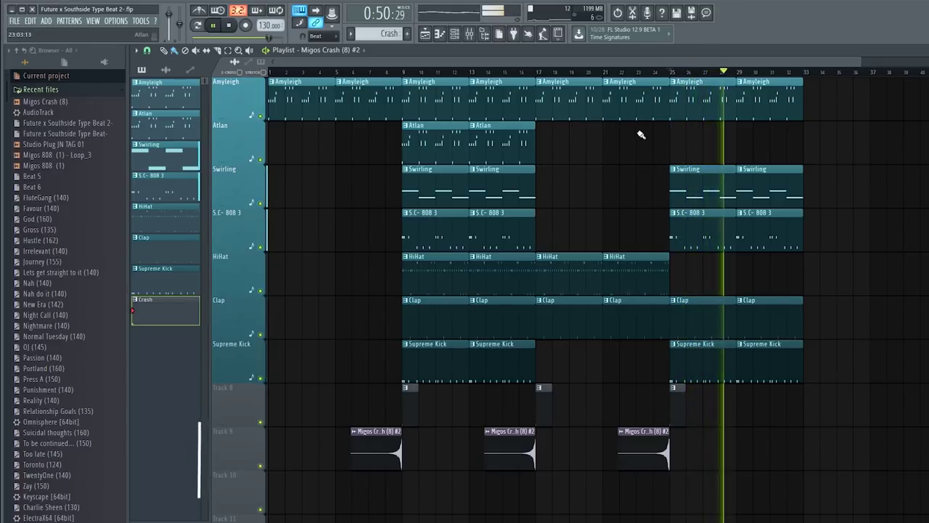
pyautogui.hotkey('ctrl', 'z')
# Step: Move the two Atlan clips from bars 17–25 to bars 25–33 and play the transition into bar 25
pyautogui.press('space')
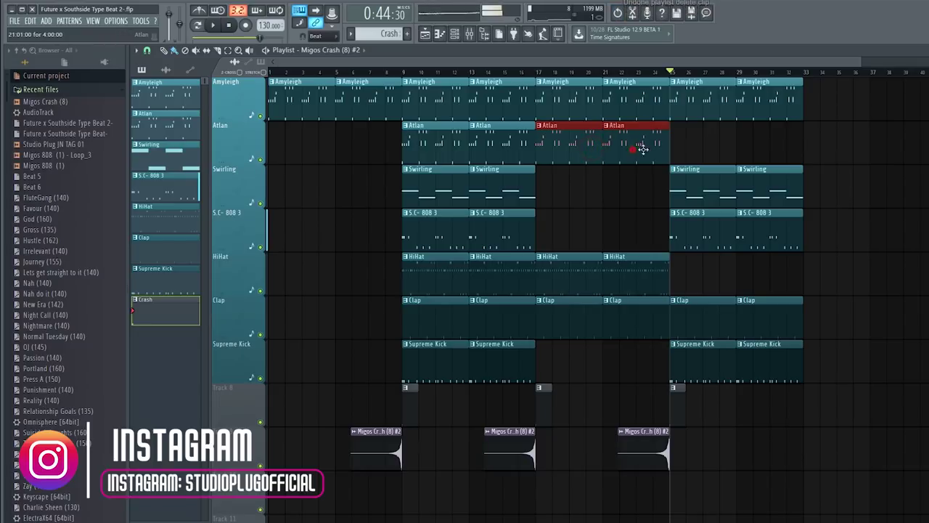
pyautogui.moveTo(643, 149); pyautogui.dragTo(754, 146)
pyautogui.click(603, 73)
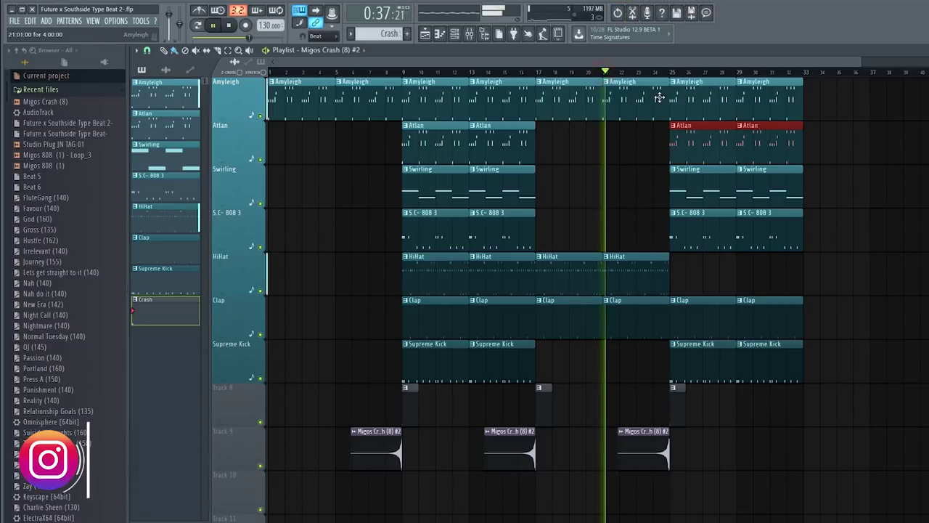
pyautogui.click(652, 72)
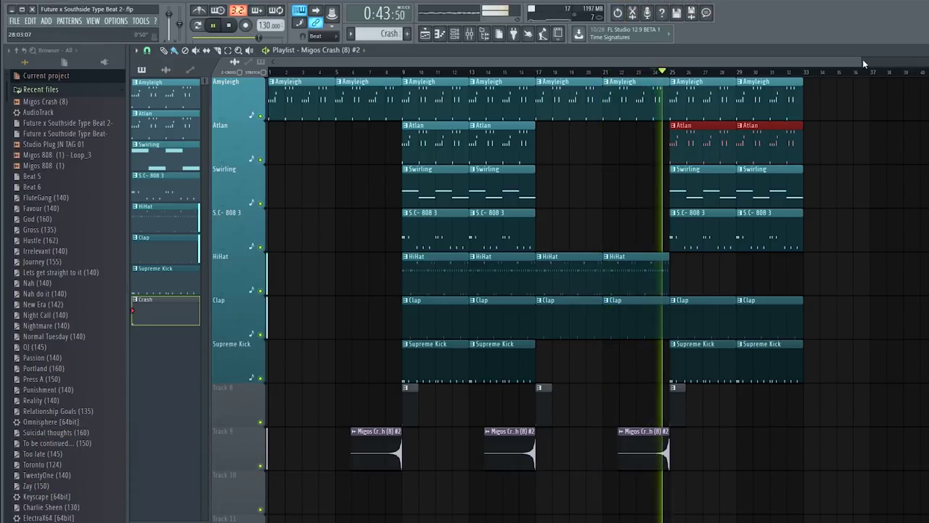
# Step: Duplicate the complete section at bars 25–33, including its crash, to bars 33–41
pyautogui.moveTo(863, 62); pyautogui.dragTo(928, 62)
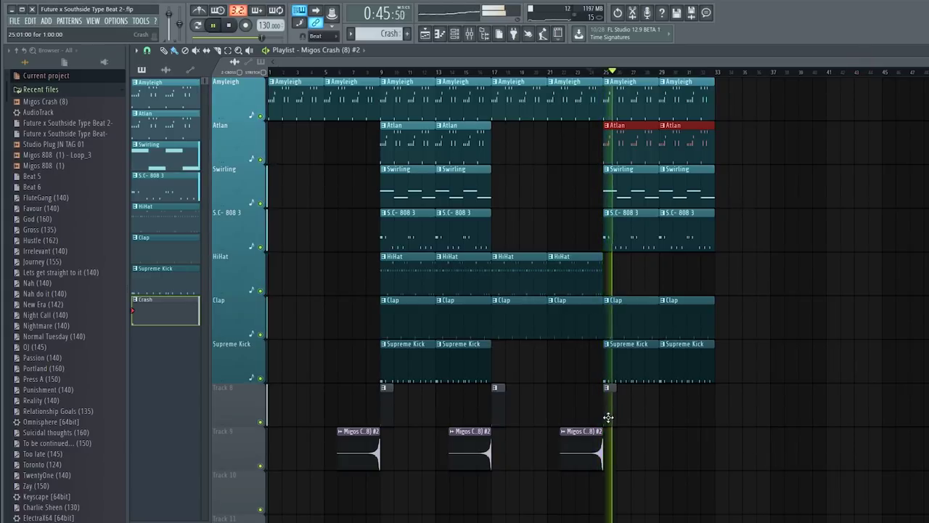
pyautogui.moveTo(609, 420)
pyautogui.mouseDown()
pyautogui.moveTo(652, 340)
pyautogui.moveTo(753, 208)
pyautogui.moveTo(771, 207)
pyautogui.mouseUp()
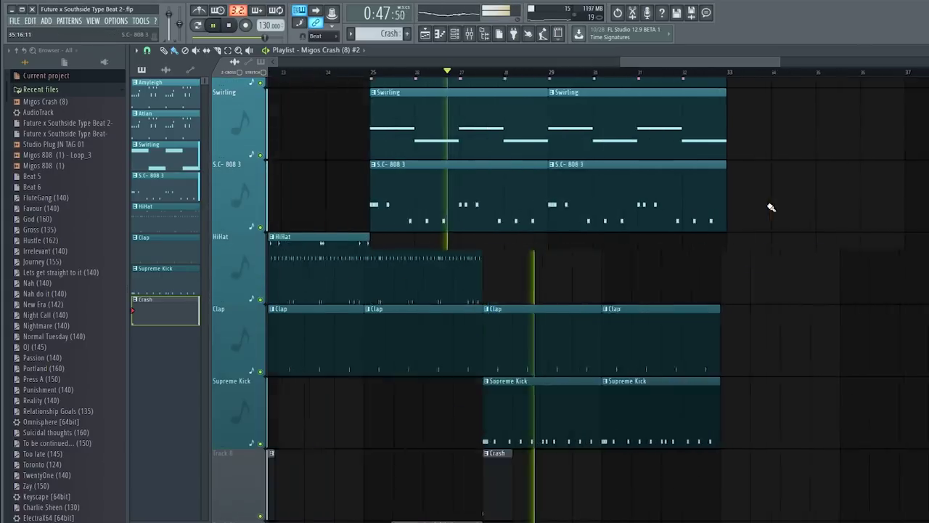
pyautogui.keyDown('ctrl'); pyautogui.rightClick(767, 207); pyautogui.keyUp('ctrl')
pyautogui.moveTo(796, 98); pyautogui.dragTo(928, 497)
pyautogui.hotkey('ctrl', 'b')
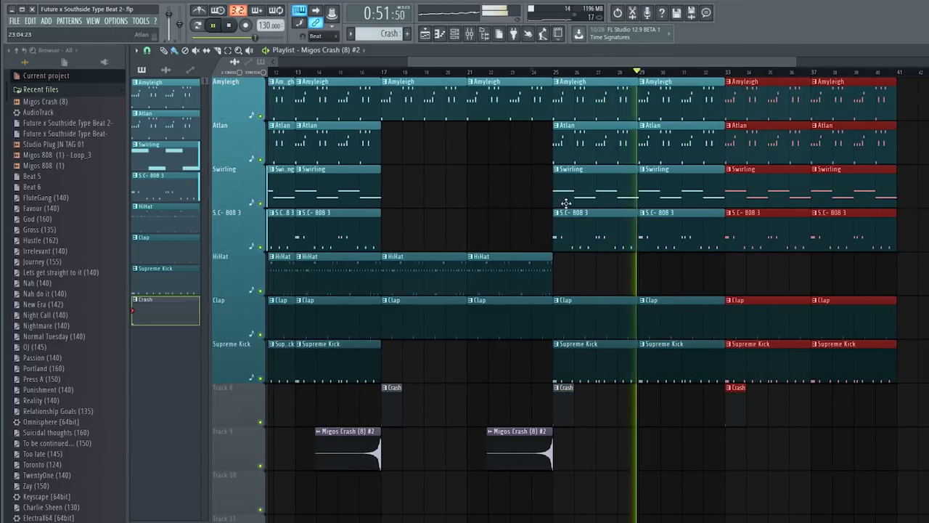
# Step: Copy two HiHat clips onto the HiHat track at bars 33–41 and play from bar 33
pyautogui.moveTo(528, 273); pyautogui.dragTo(767, 284)
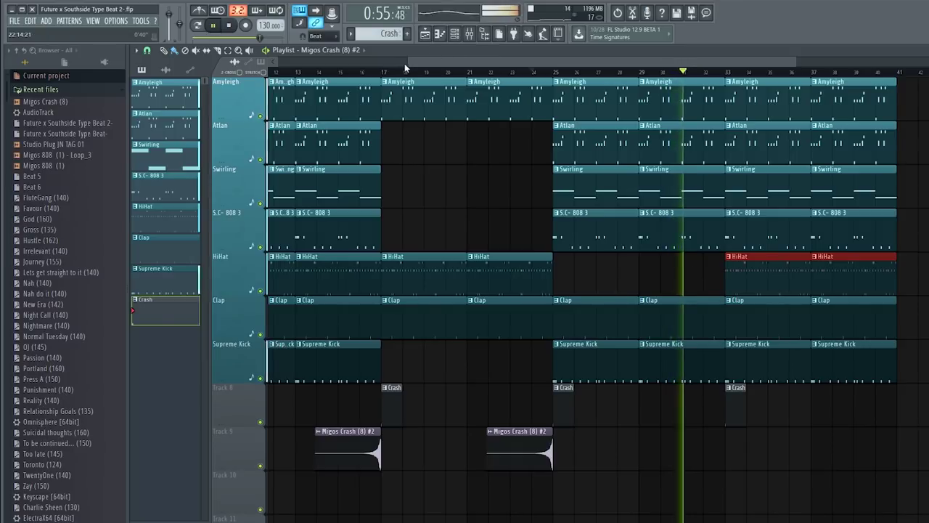
pyautogui.moveTo(409, 62); pyautogui.dragTo(272, 63)
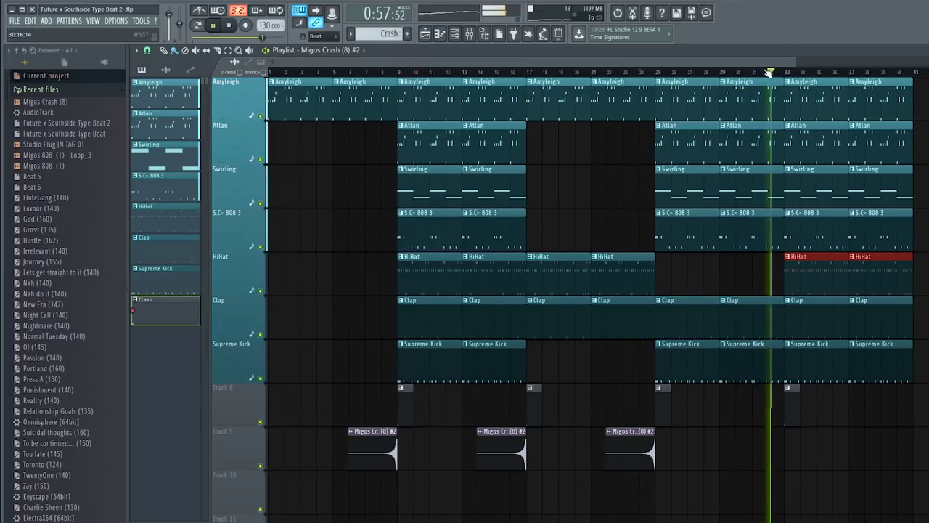
pyautogui.moveTo(796, 63); pyautogui.dragTo(920, 64)
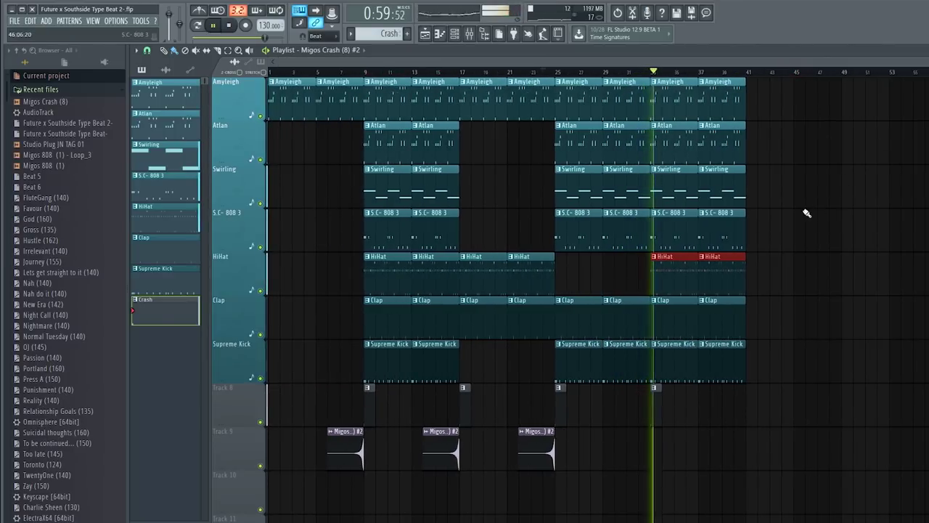
pyautogui.click(652, 75)
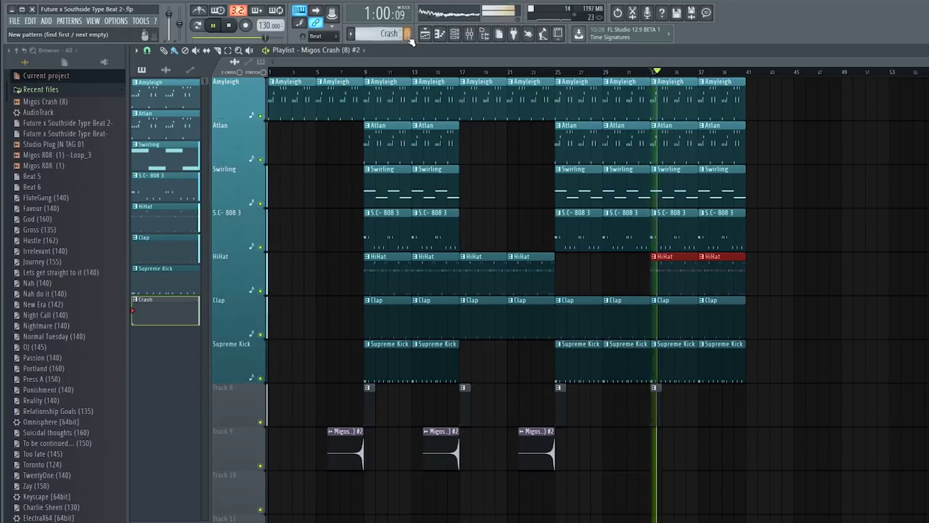
# Step: Create an Open HT pattern, load the S.C- OPEN HATS 2 sample into it and add a hit on step 5
pyautogui.click(455, 36)
pyautogui.press('space')
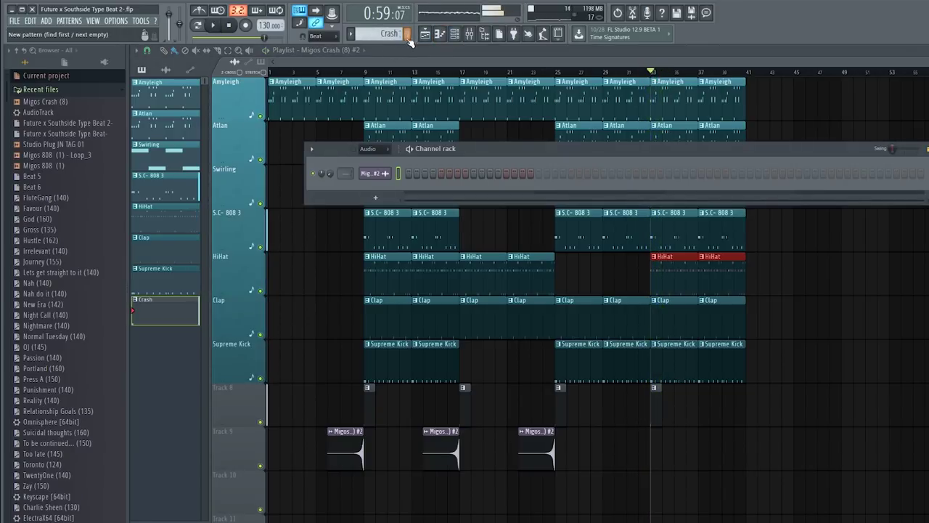
pyautogui.click(409, 37)
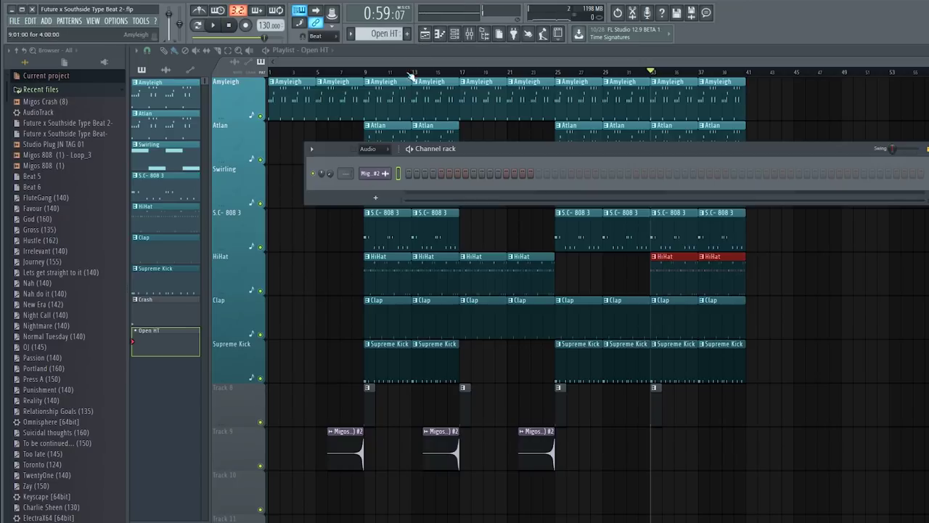
pyautogui.scroll(-10, 59, 169)
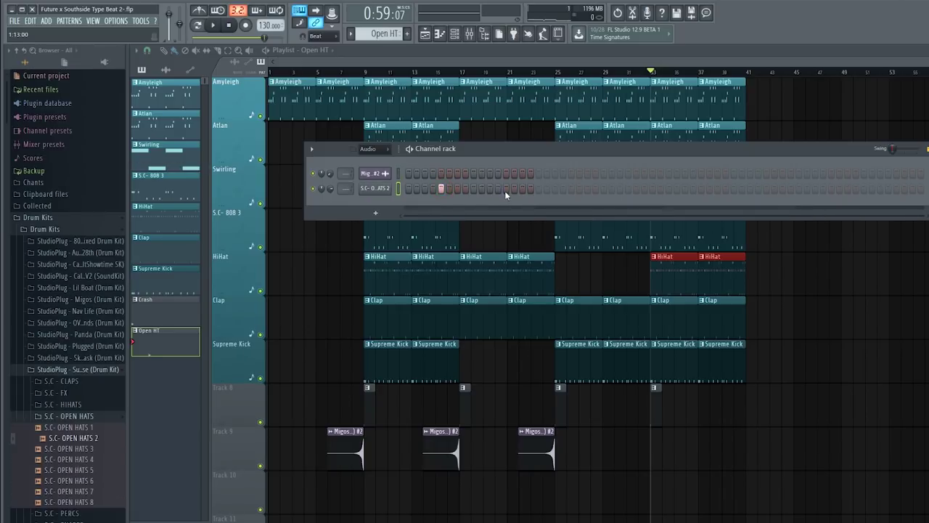
# Step: Add another open-hat hit on step 21 and place the Open HT pattern along Track 9 from bar 33 to 41
pyautogui.press('space')
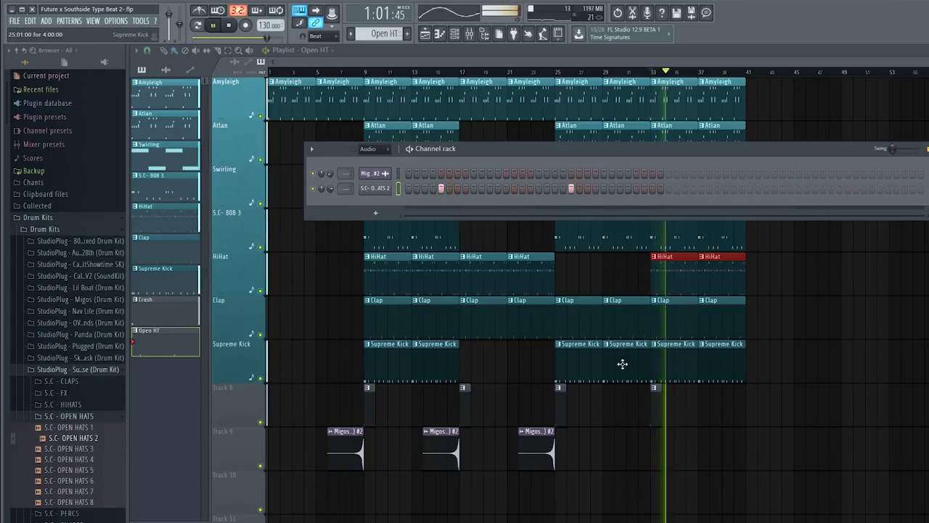
pyautogui.rightClick(678, 429)
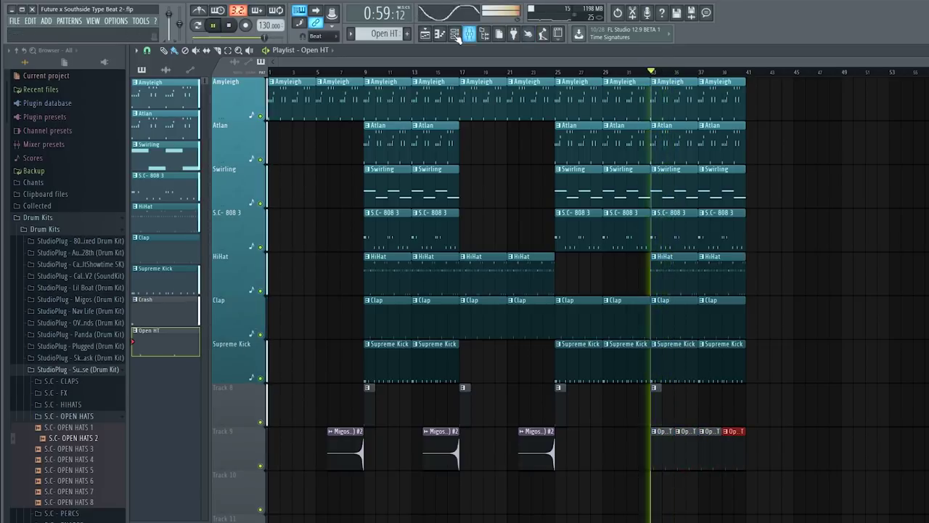
# Step: Lower the open hat's channel volume to about 52% and select the Open HT clips on Track 9
pyautogui.press('F6')
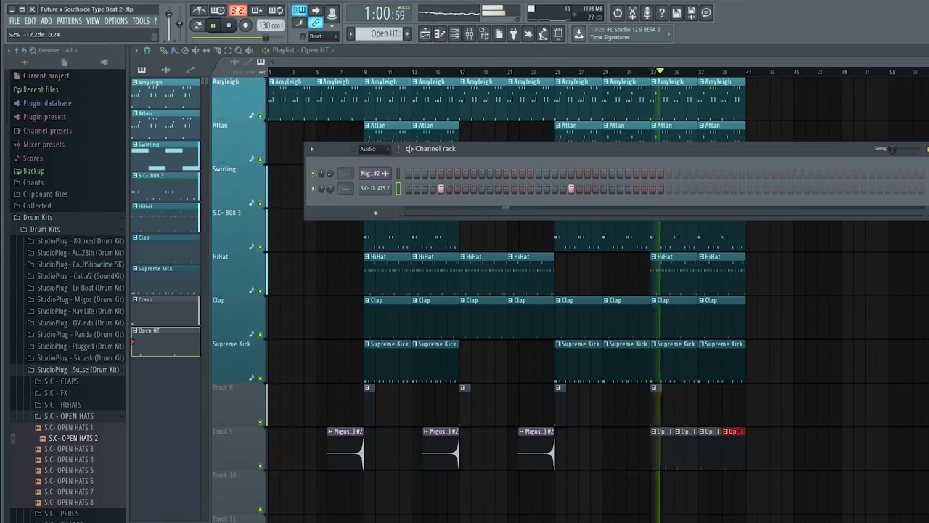
pyautogui.press('F6')
pyautogui.moveTo(631, 462); pyautogui.dragTo(770, 459)
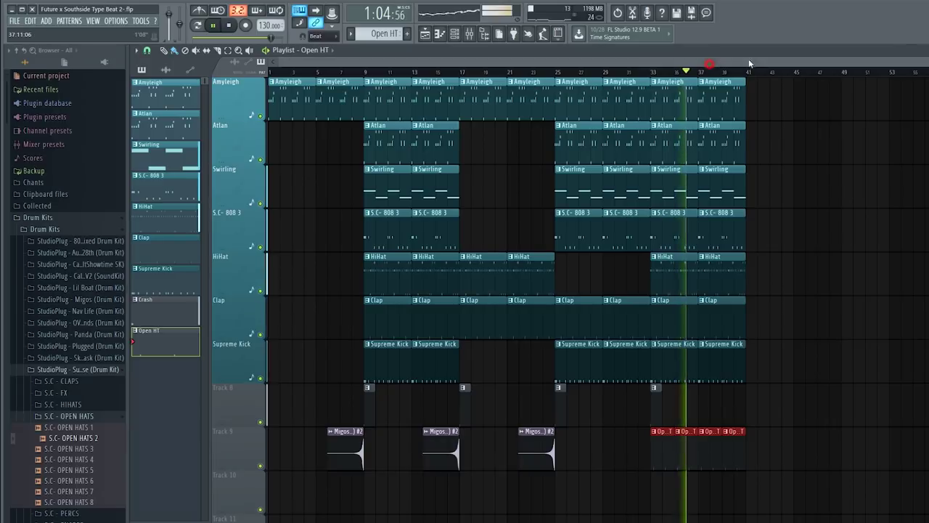
# Step: Route the S.C- OPEN HATS 2 channel to mixer track 8
pyautogui.press('F6')
pyautogui.click(411, 190)
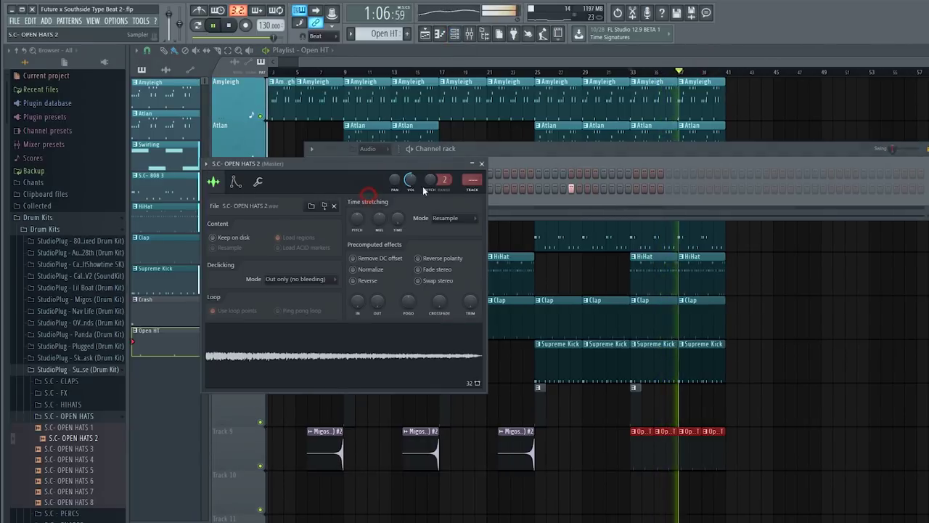
pyautogui.click(476, 191)
# Step: Add Fruity Parametric EQ 2 to the open hat's mixer track, cutting the lows and dipping a high band around 4.6 kHz
pyautogui.click(657, 196)
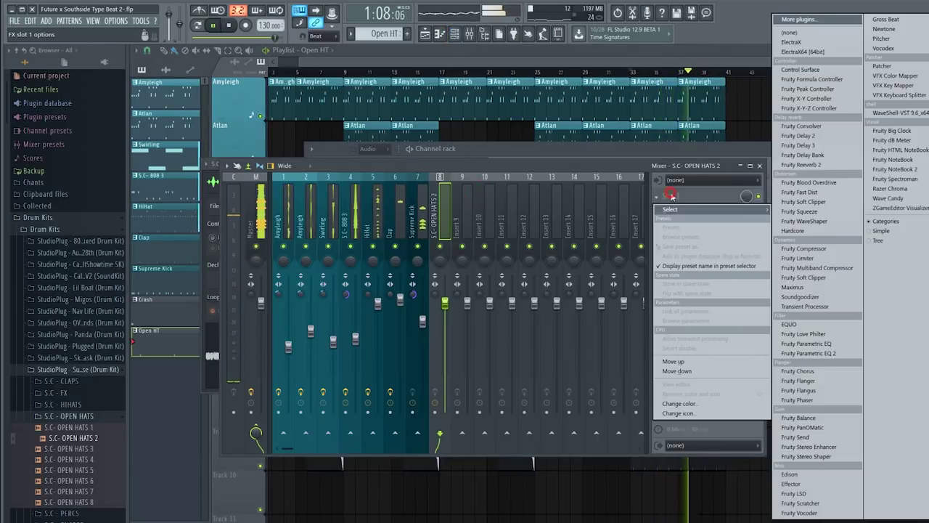
pyautogui.click(823, 353)
pyautogui.moveTo(211, 206)
pyautogui.mouseDown()
pyautogui.moveTo(252, 241)
pyautogui.moveTo(282, 248)
pyautogui.moveTo(248, 238)
pyautogui.mouseUp()
pyautogui.moveTo(254, 206); pyautogui.dragTo(266, 249)
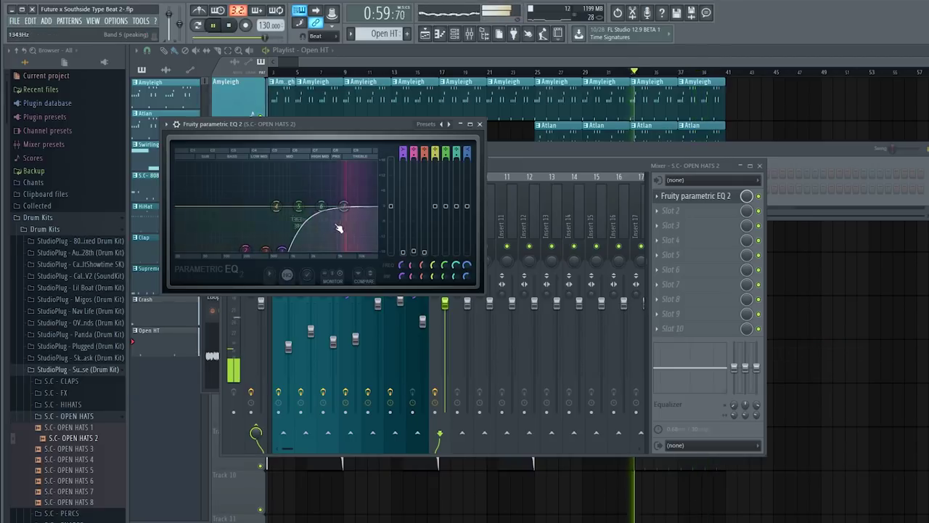
pyautogui.moveTo(345, 207); pyautogui.dragTo(334, 223)
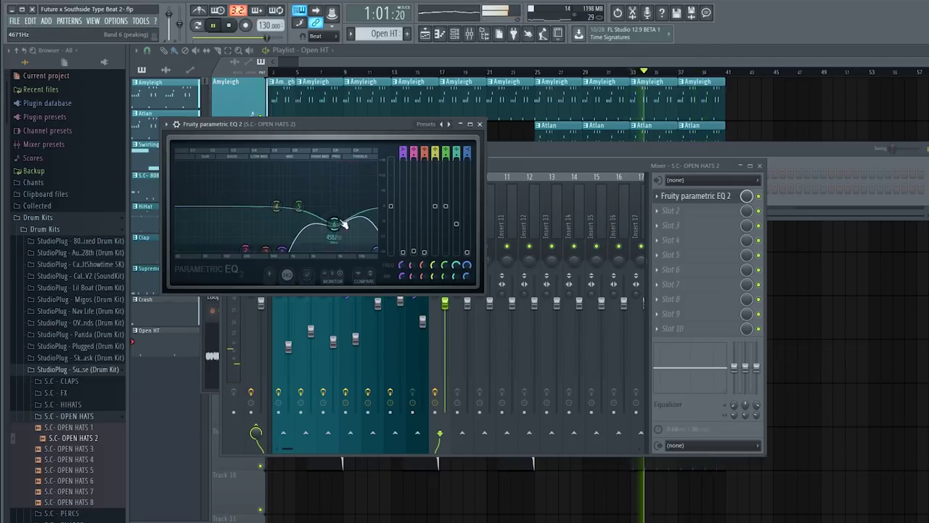
# Step: Add Fruity Reeverb 2 in the open hat track's second effect slot and lower its wet level
pyautogui.click(670, 208)
pyautogui.click(825, 163)
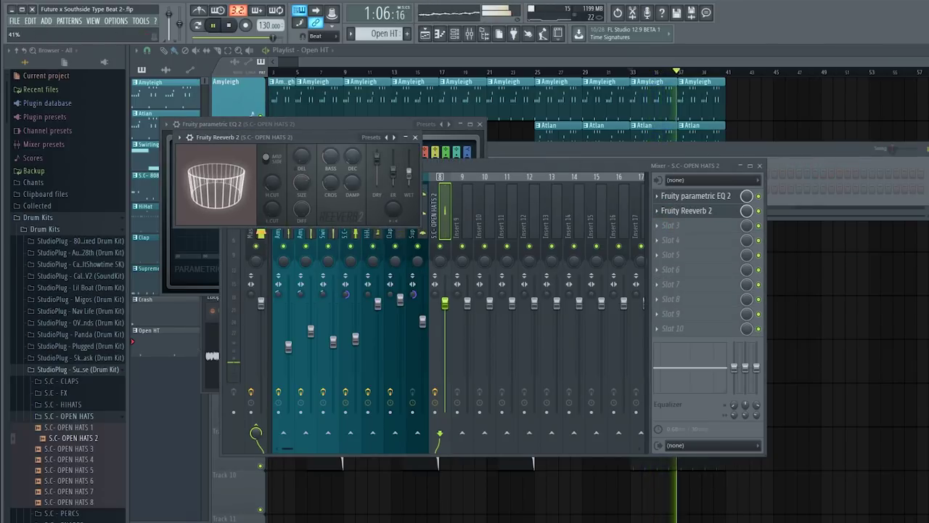
pyautogui.moveTo(353, 183); pyautogui.dragTo(353, 207)
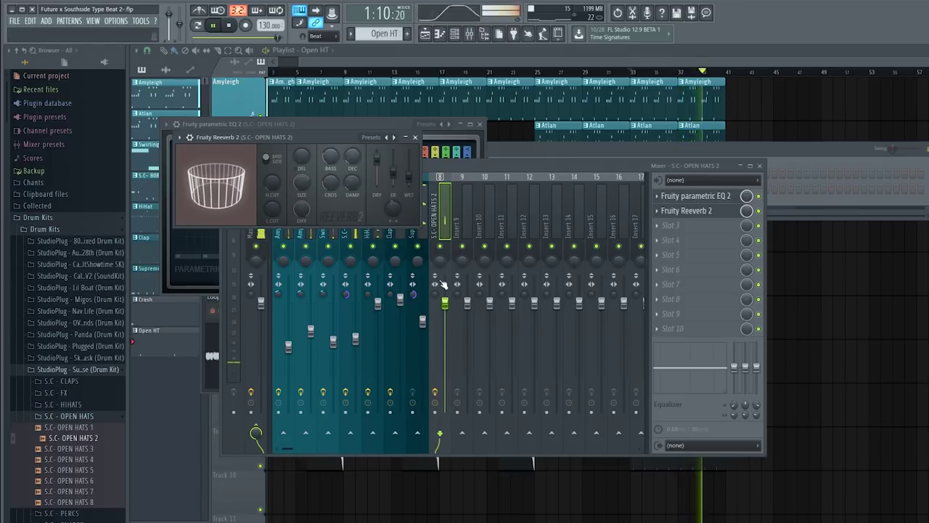
# Step: Raise the S.C- OPEN HATS 2 mixer track's volume to about 123% (5.2 dB) and pan it slightly off centre
pyautogui.click(445, 285)
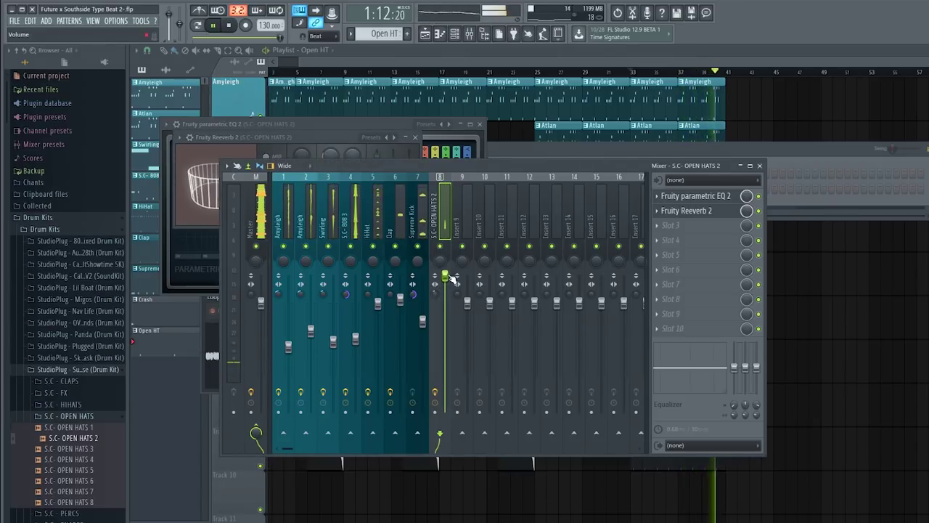
pyautogui.click(378, 226)
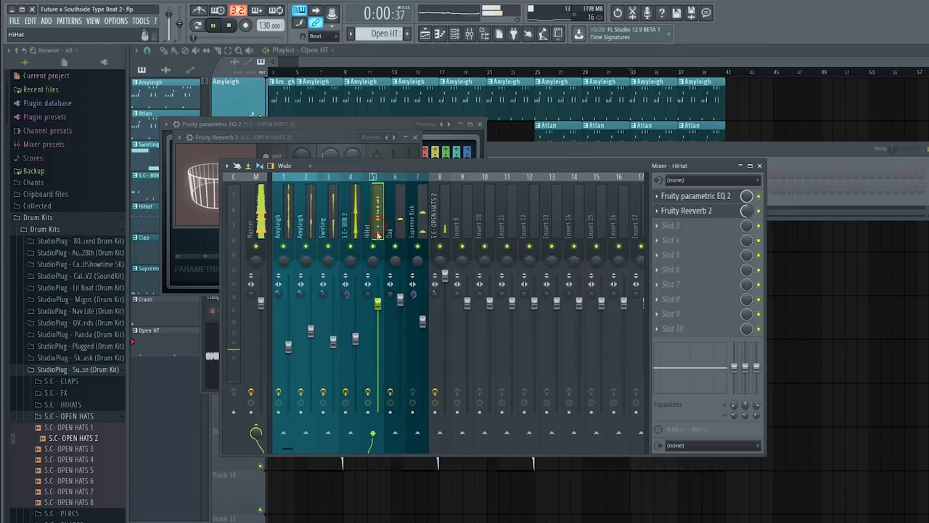
pyautogui.click(747, 150)
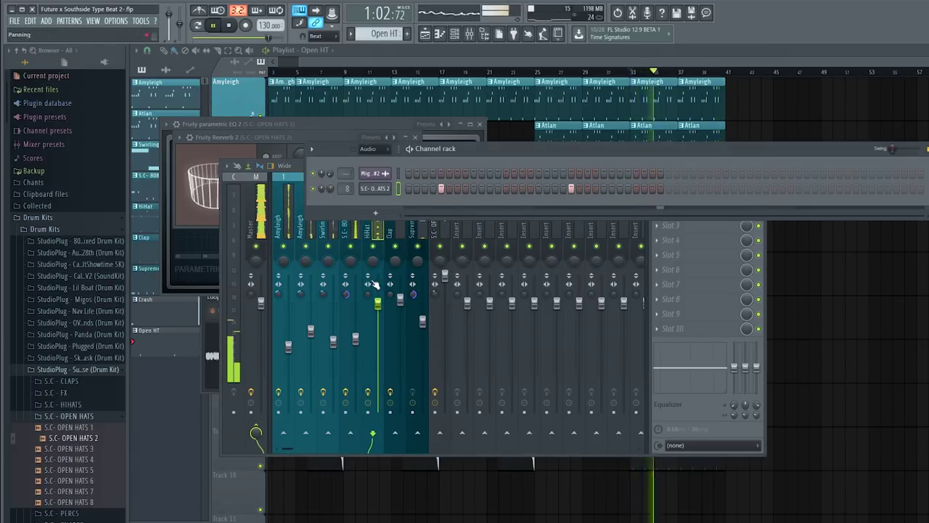
pyautogui.click(441, 238)
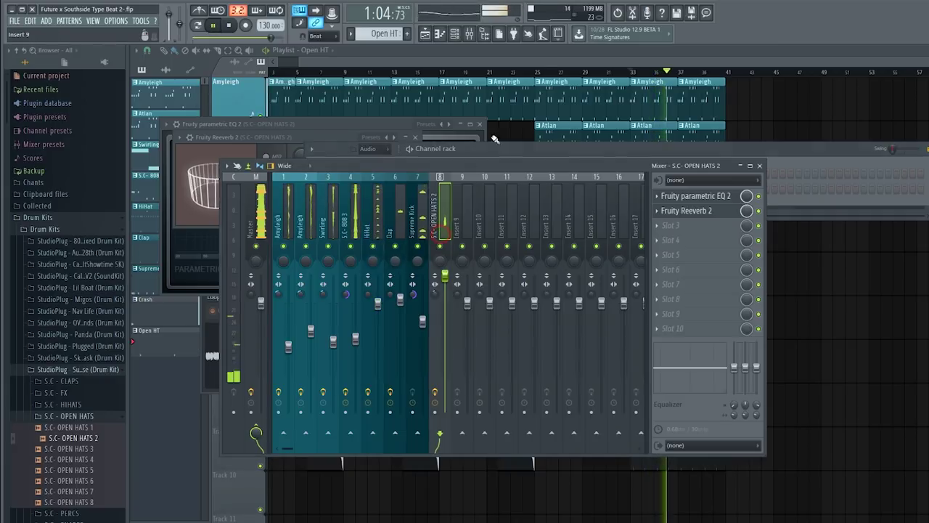
pyautogui.click(544, 55)
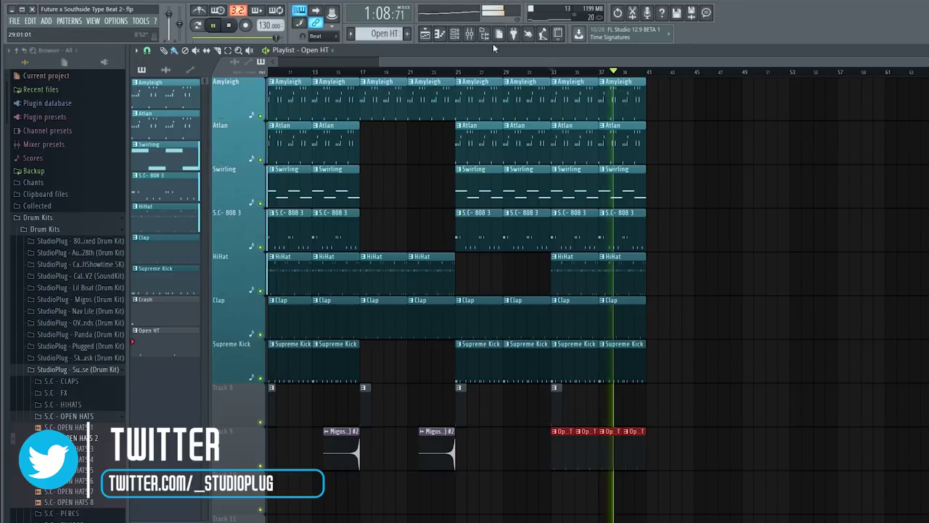
pyautogui.press('F9')
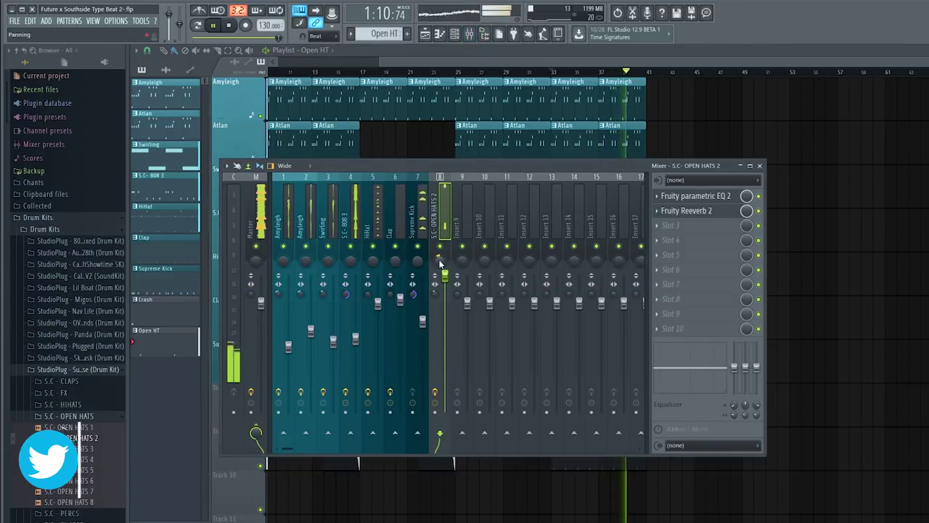
pyautogui.moveTo(440, 262); pyautogui.dragTo(444, 279)
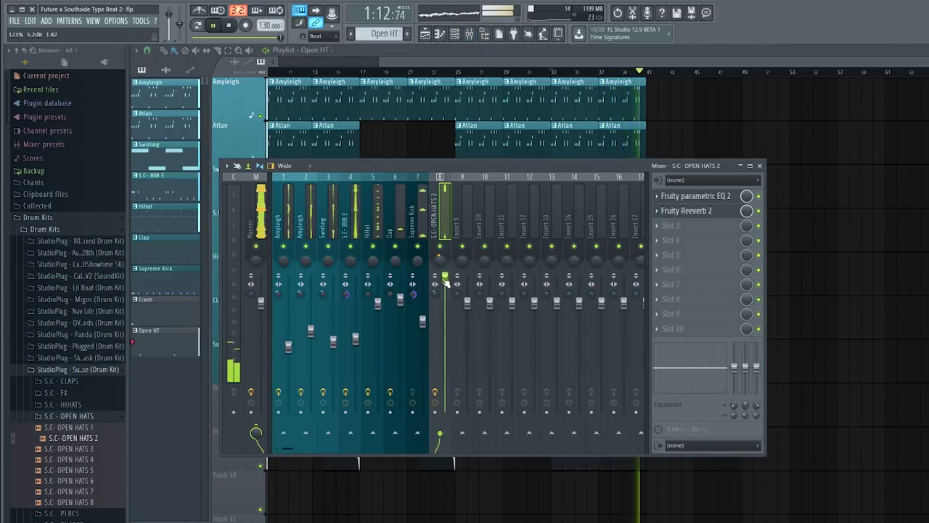
pyautogui.press('F9')
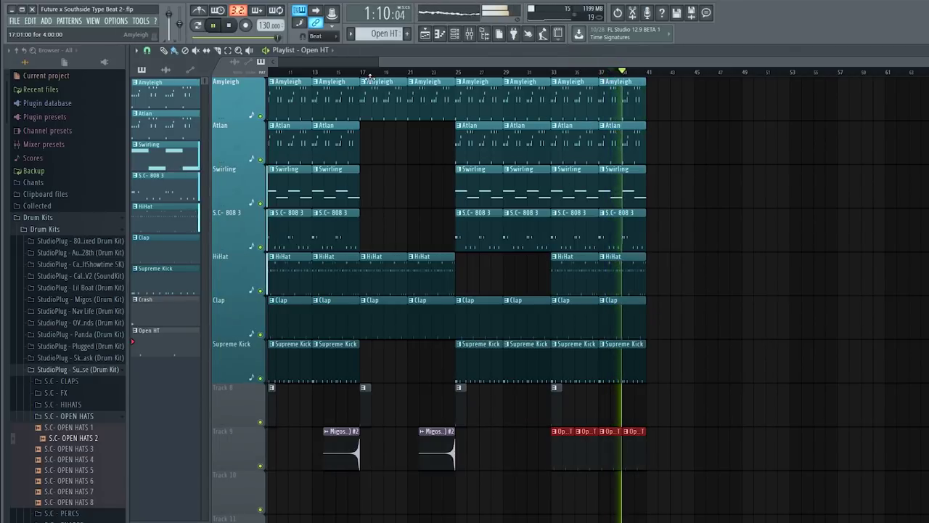
# Step: Duplicate the Amyleigh and Atlan clips of bars 33 to 41 so they continue through bars 41 to 49
pyautogui.moveTo(550, 77); pyautogui.dragTo(649, 150)
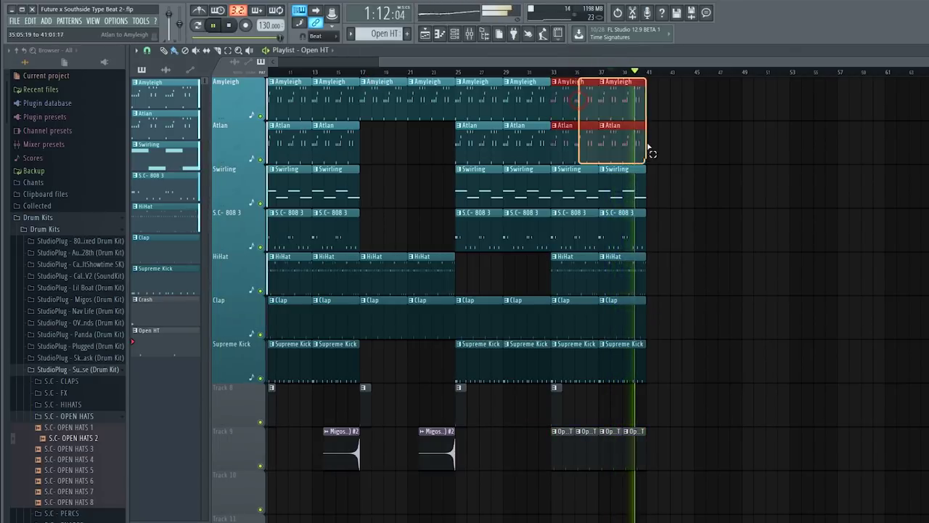
pyautogui.hotkey('ctrl', 'b')
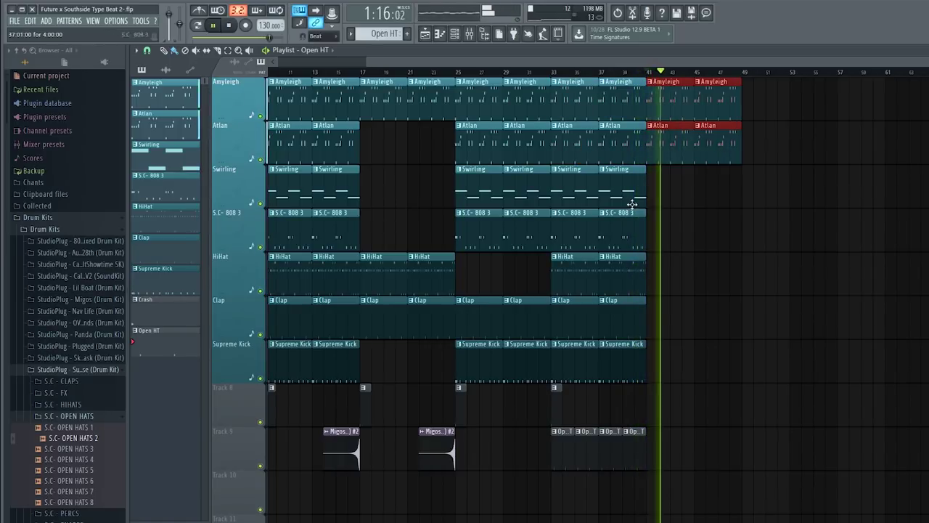
pyautogui.click(611, 189)
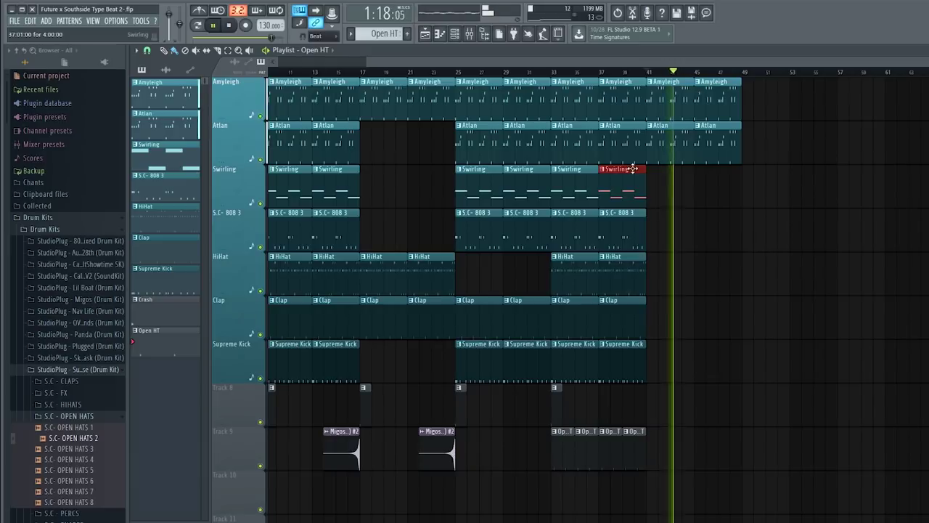
pyautogui.click(602, 74)
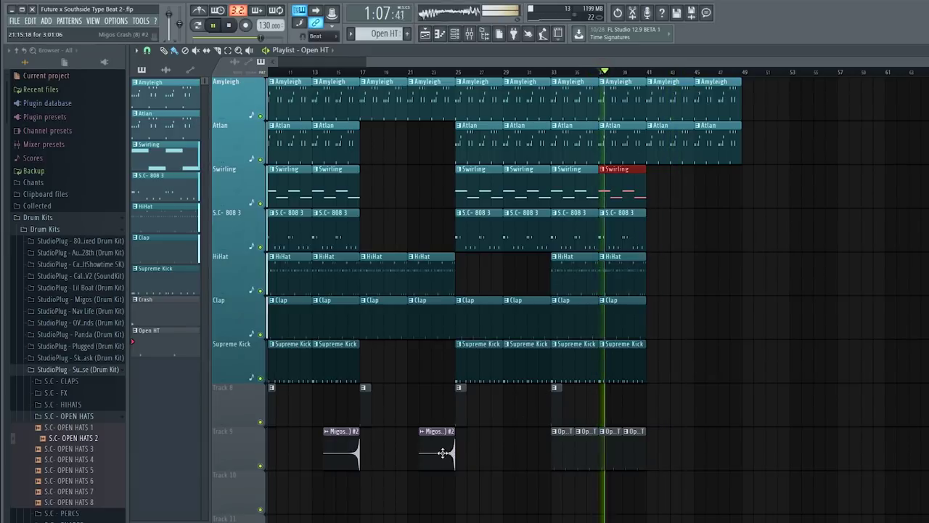
# Step: Place a Migos Crash #2 clip on Track 10 ending at bar 41 and a Crash clip on Track 8 at bar 41
pyautogui.click(610, 497)
pyautogui.moveTo(557, 417); pyautogui.dragTo(615, 418)
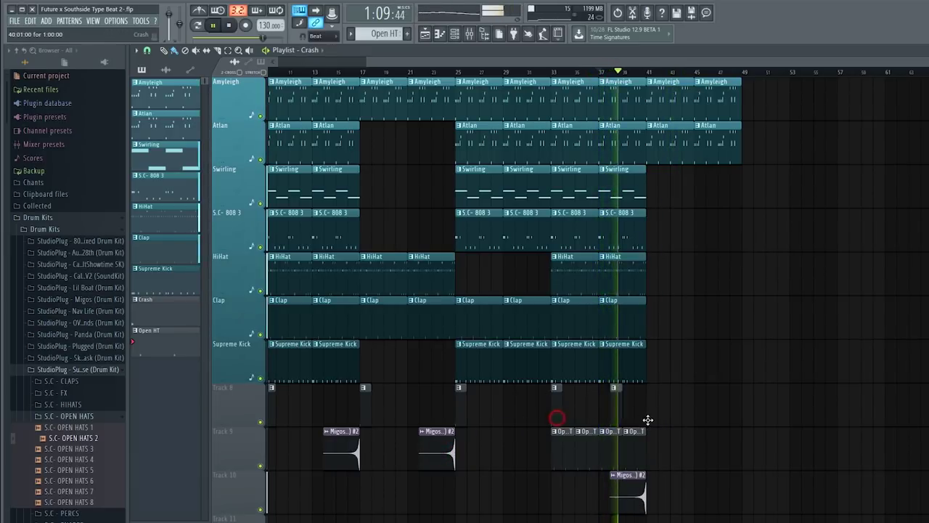
# Step: Move the two Migos Crash #2 clips leading into bars 17 and 25 from Track 9 to Track 10
pyautogui.moveTo(467, 460); pyautogui.dragTo(339, 499)
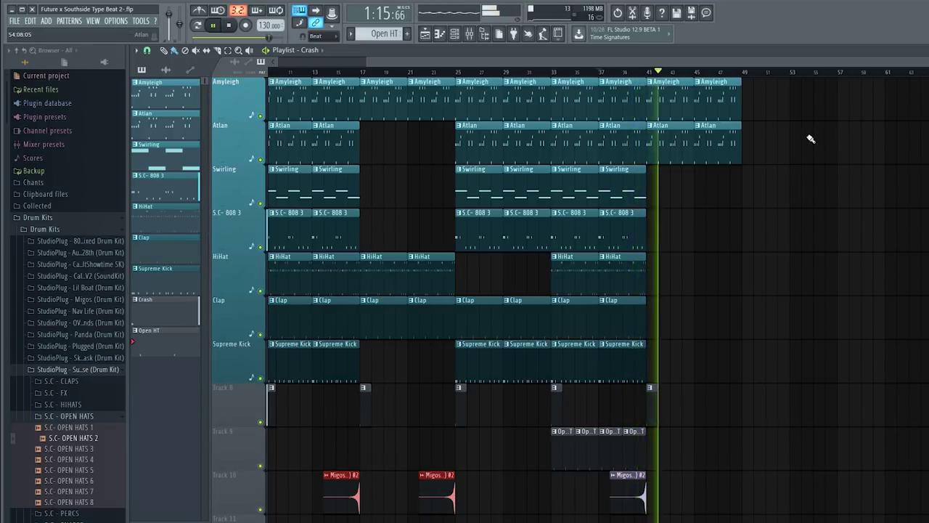
pyautogui.scroll(-2, 563, 106)
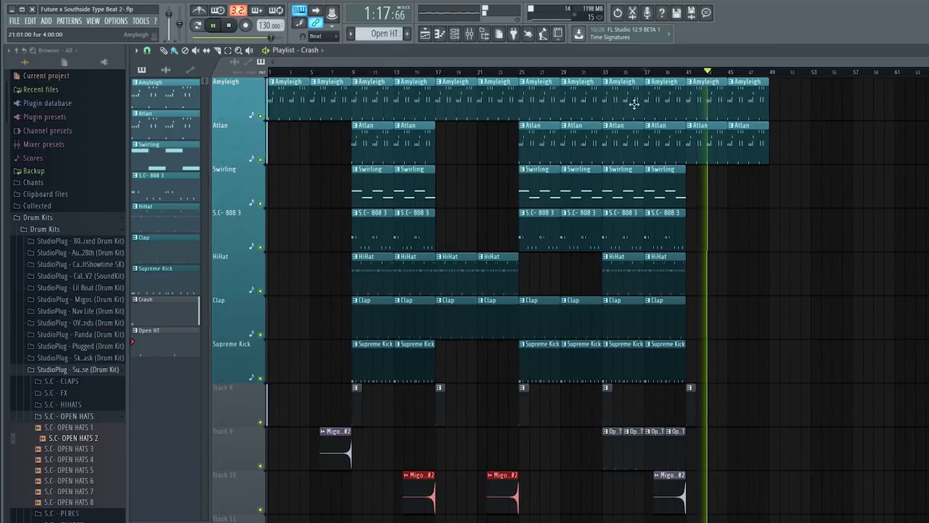
pyautogui.click(658, 73)
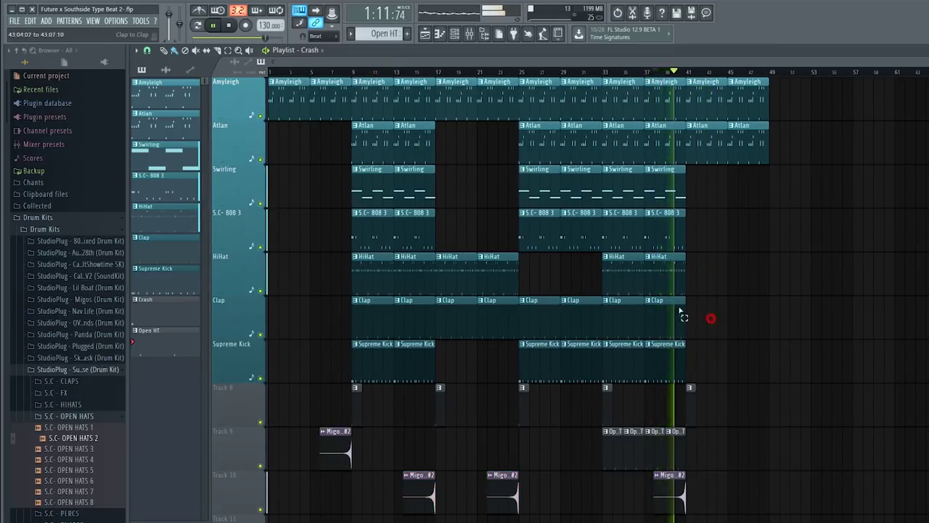
# Step: Duplicate the HiHat, Clap and Swirling clips of bars 33 to 41 into bars 41 to 49
pyautogui.moveTo(705, 322); pyautogui.dragTo(605, 255)
pyautogui.hotkey('ctrl', 'b')
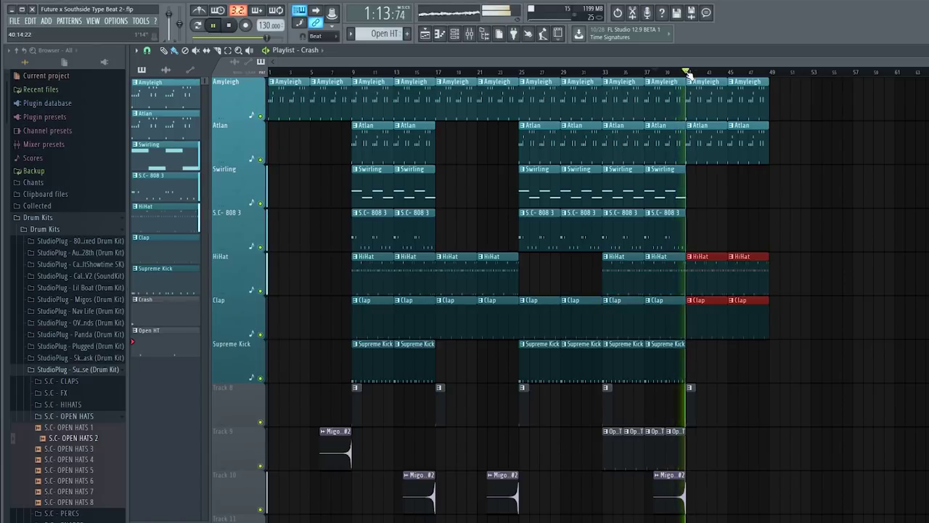
pyautogui.moveTo(691, 207); pyautogui.dragTo(609, 170)
pyautogui.hotkey('ctrl', 'b')
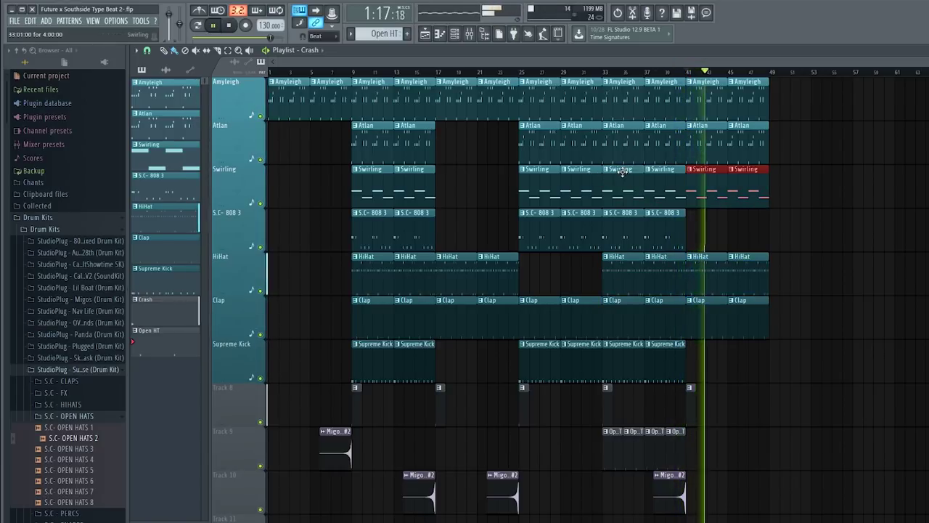
# Step: Open the S.C- 808 3 pattern's piano roll and add an F5 note in bar 1 after the existing F5 notes
pyautogui.click(352, 71)
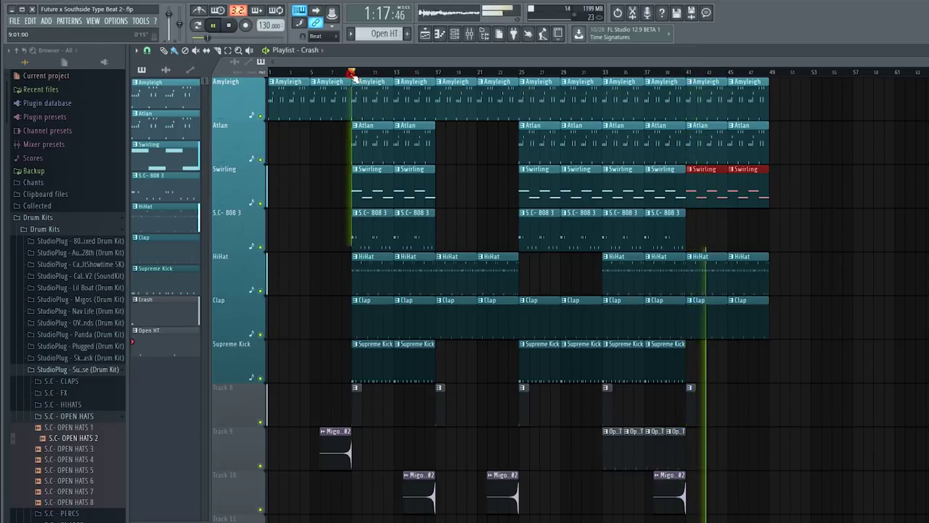
pyautogui.doubleClick(379, 219)
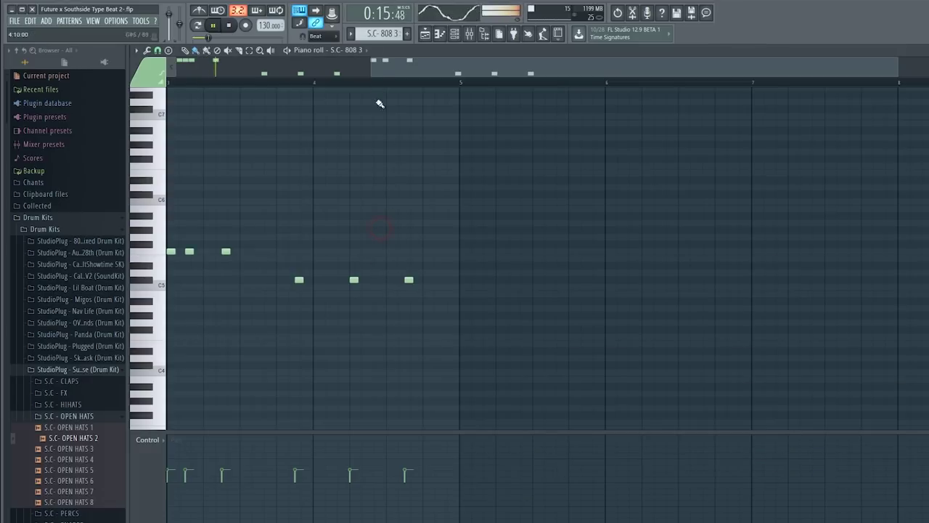
pyautogui.press('space')
pyautogui.press('space')
pyautogui.scroll(1, 293, 242)
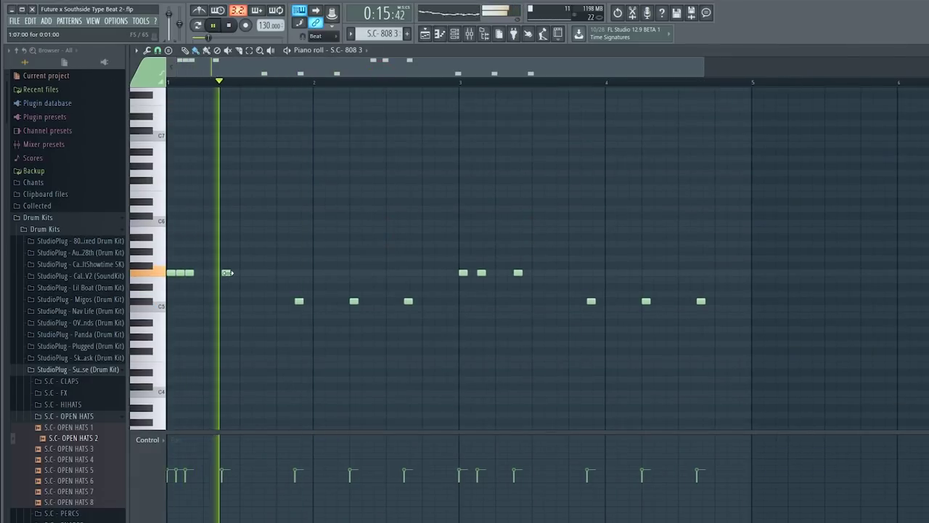
pyautogui.press('space')
pyautogui.press('space')
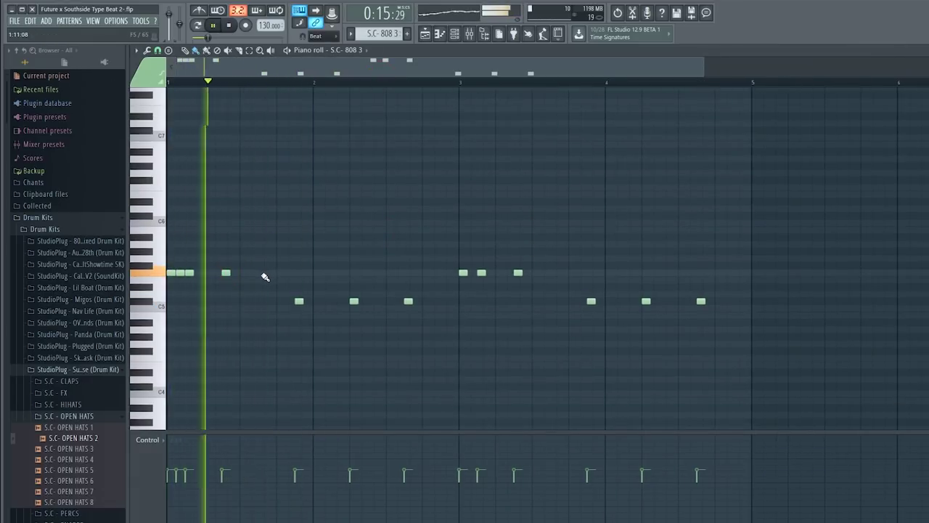
pyautogui.click(257, 273)
pyautogui.press('space')
pyautogui.press('space')
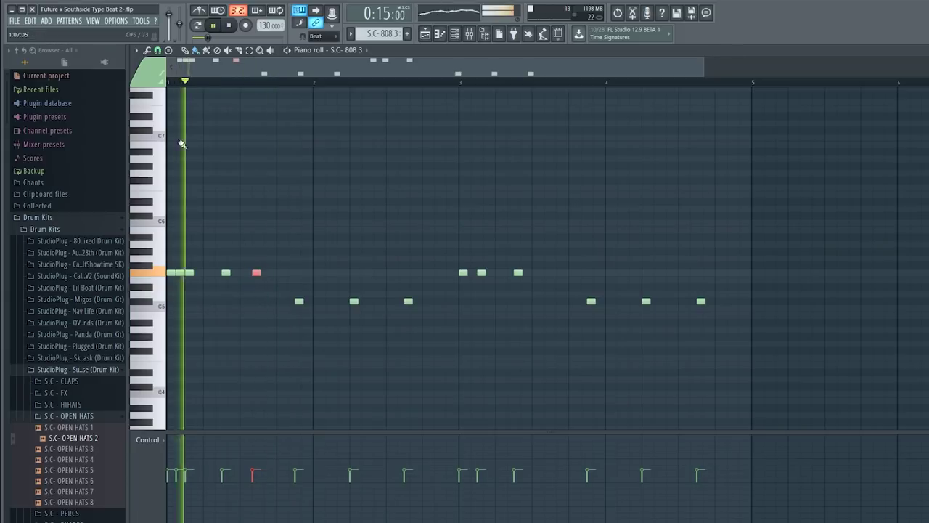
# Step: Change the piano roll's snap setting and shift the added F5 note to step 13 of bar 1, just before the lower note
pyautogui.click(157, 50)
pyautogui.click(177, 167)
pyautogui.press('space')
pyautogui.press('space')
pyautogui.moveTo(257, 273); pyautogui.dragTo(282, 274)
pyautogui.press('space')
pyautogui.press('space')
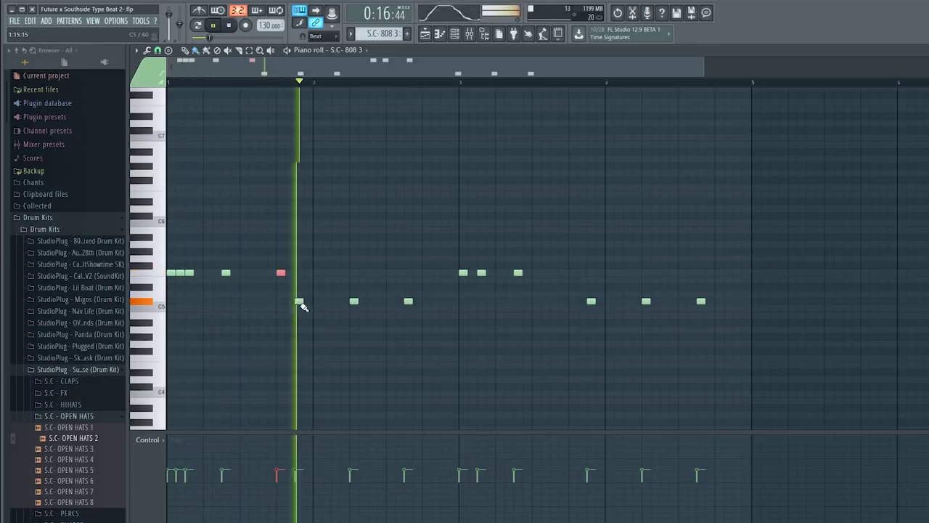
pyautogui.press('space')
pyautogui.press('space')
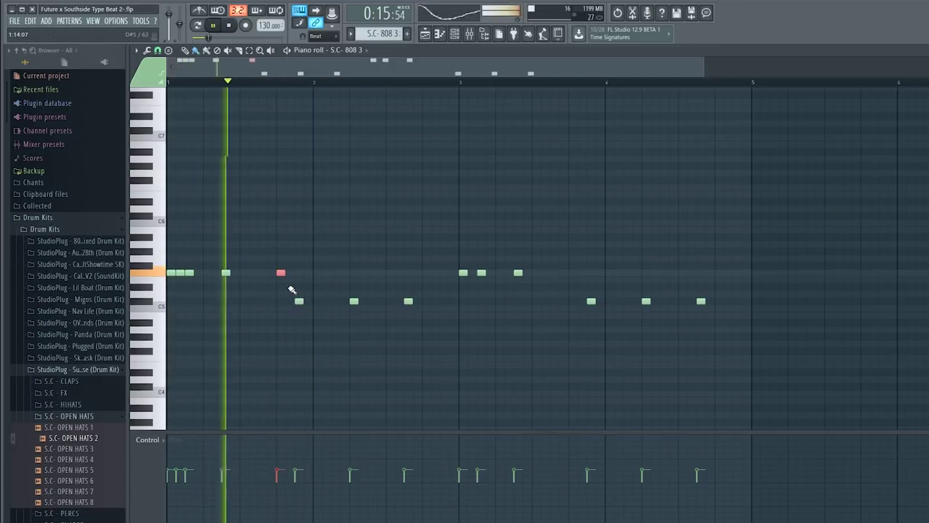
# Step: Return to the playlist and add a time marker named Intro
pyautogui.click(425, 34)
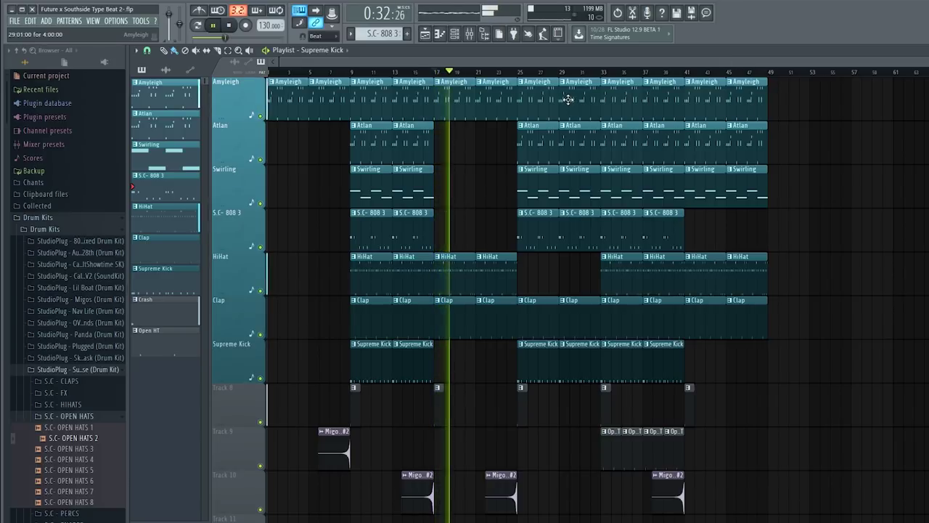
pyautogui.click(135, 50)
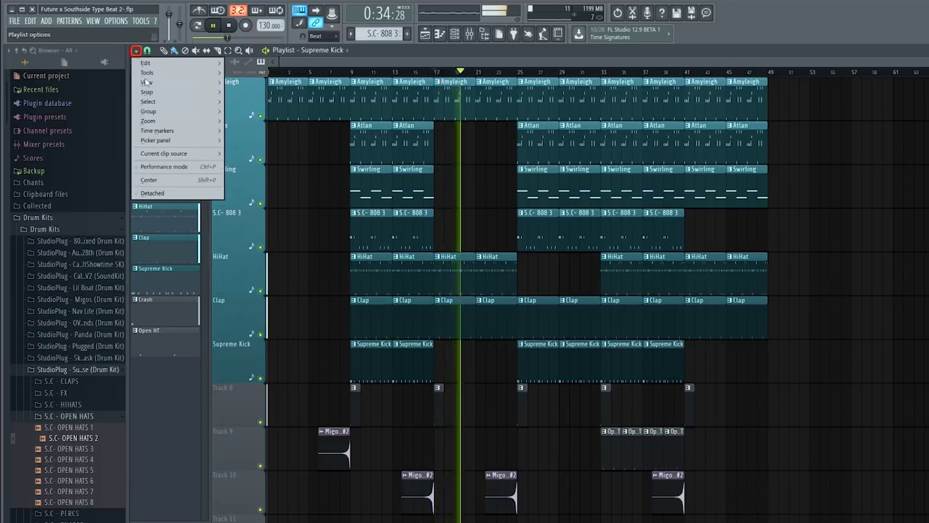
pyautogui.moveTo(181, 131)
pyautogui.click(233, 132)
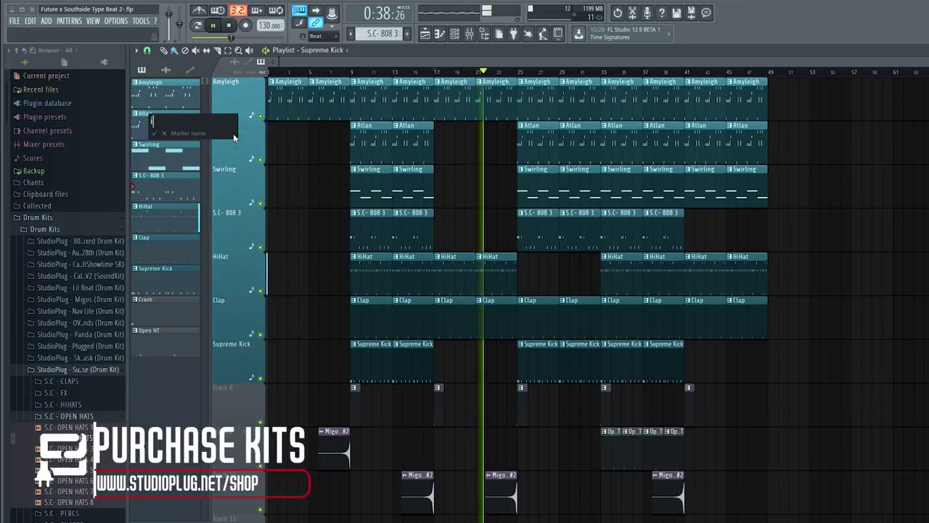
pyautogui.write('Intro')
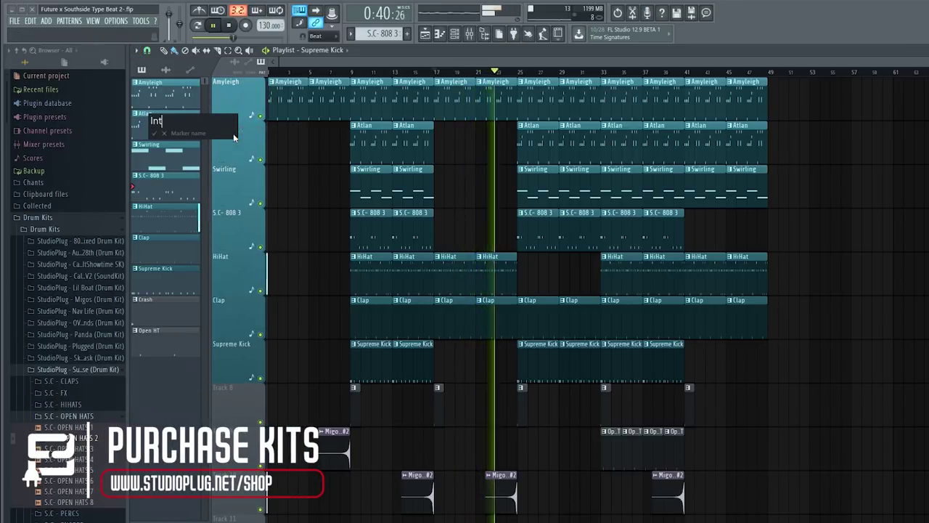
pyautogui.press('Return')
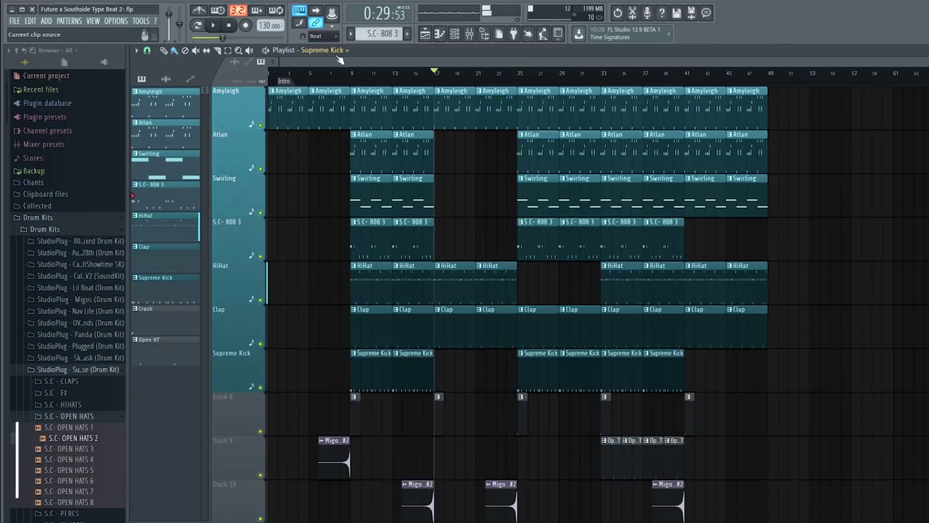
# Step: Add a time marker named Hook to the playlist and place it at bar 9
pyautogui.click(136, 52)
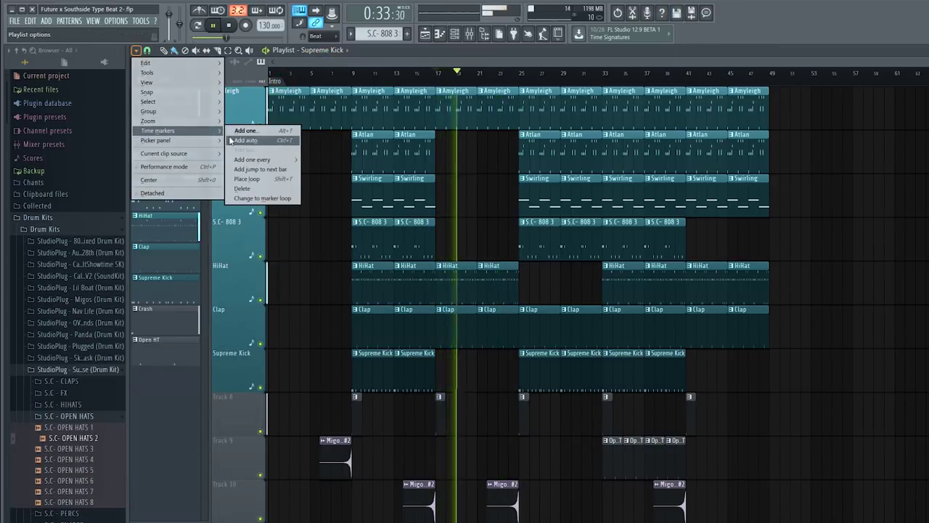
pyautogui.click(236, 131)
pyautogui.write('Hook')
pyautogui.press('Return')
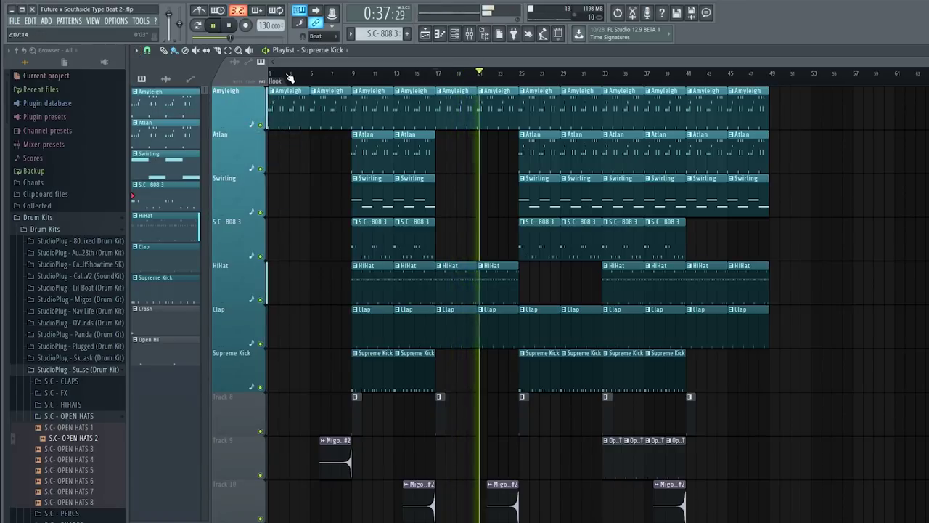
pyautogui.moveTo(274, 81); pyautogui.dragTo(335, 81)
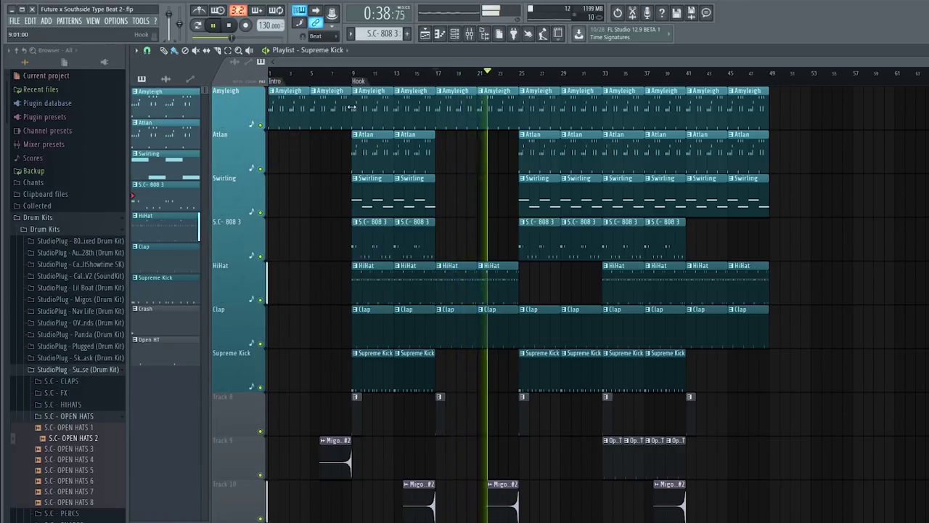
# Step: Add a time marker named Verse at bar 17 of the playlist
pyautogui.click(435, 81)
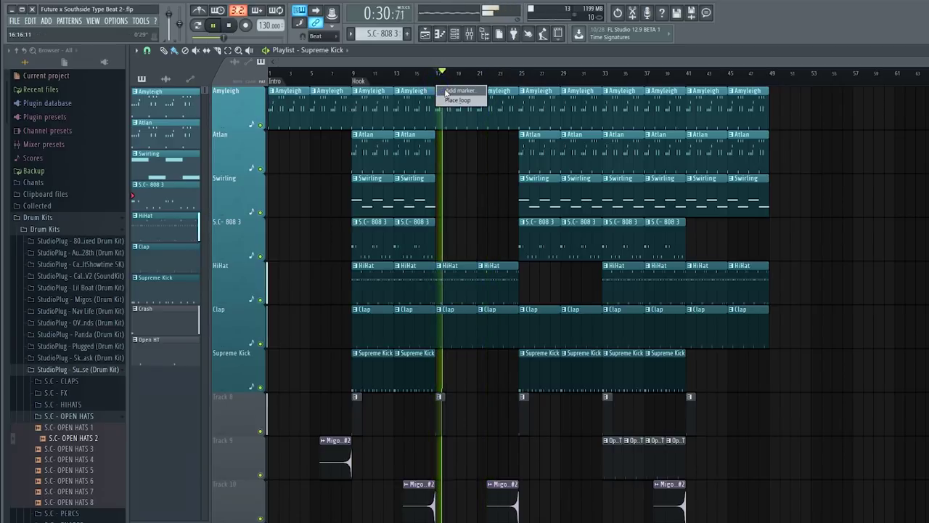
pyautogui.hotkey('alt', 't')
pyautogui.write('Verse')
pyautogui.press('Return')
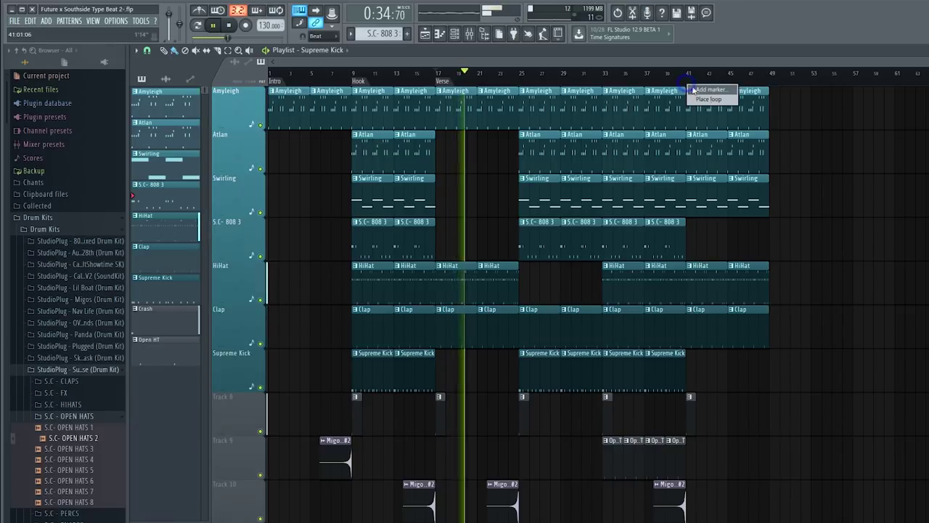
# Step: Add a Bridge time marker at bar 41 and a Hook time marker at bar 49
pyautogui.hotkey('alt', 't')
pyautogui.write('Bri')
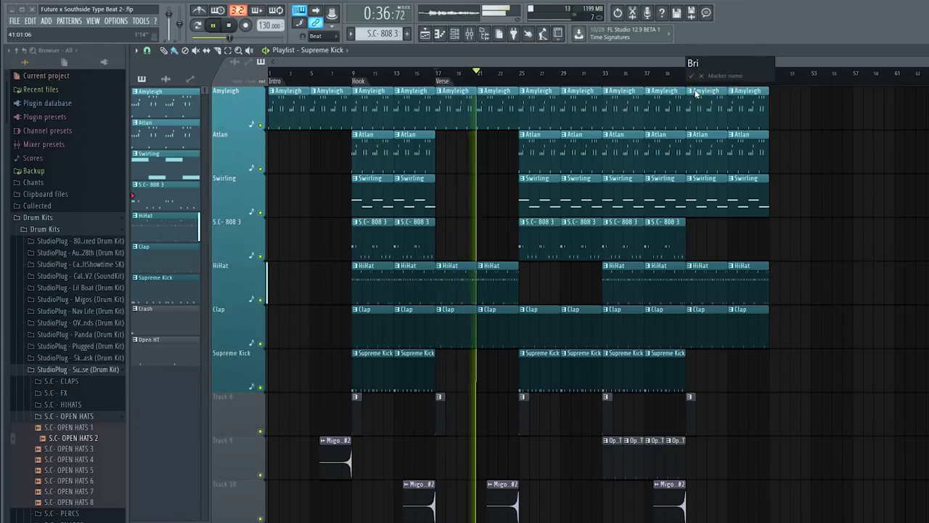
pyautogui.press('Return')
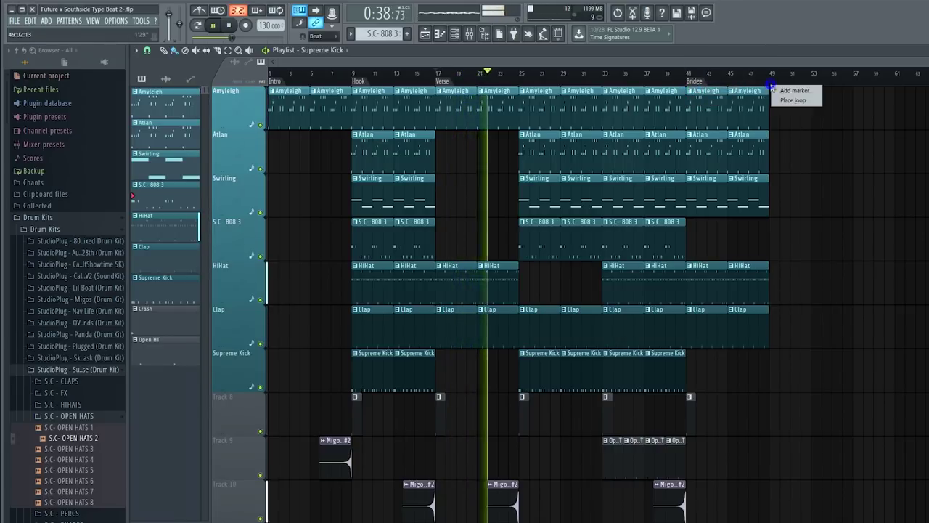
pyautogui.hotkey('alt', 't')
pyautogui.write('Hook')
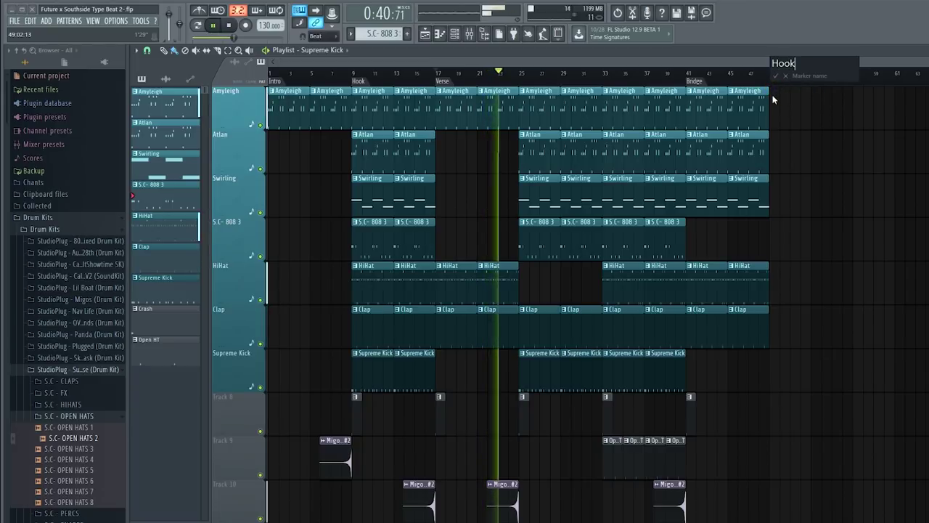
pyautogui.press('Return')
# Step: Duplicate all clips of bars 9 to 49, from Amyleigh down to Track 10, into bars 49 to 89
pyautogui.moveTo(356, 93); pyautogui.dragTo(857, 492)
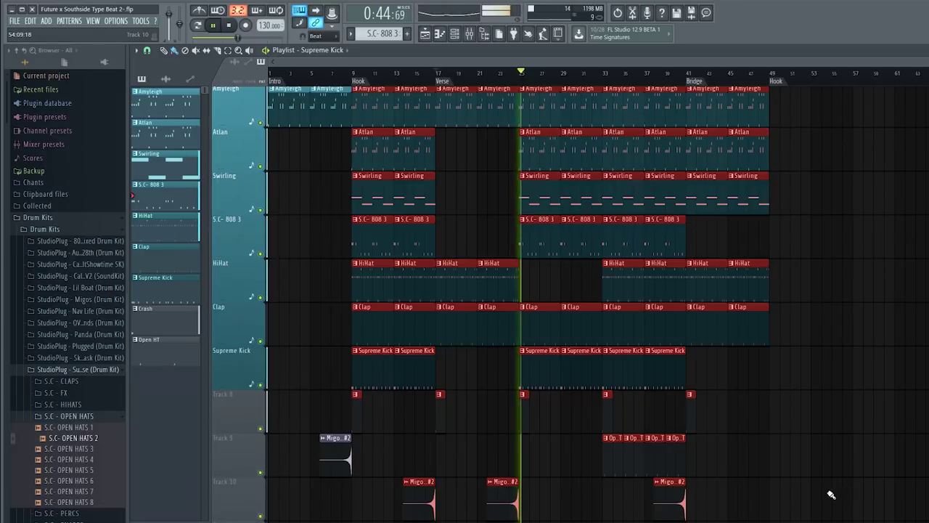
pyautogui.hotkey('ctrl', 'b')
pyautogui.moveTo(459, 63); pyautogui.dragTo(275, 67)
# Step: Move the Migos Crash clip before bar 9 from Track 9 to Track 10 and copy it into the gaps before bars 33, 49 and 73
pyautogui.rightClick(405, 467)
pyautogui.moveTo(315, 459); pyautogui.dragTo(315, 511)
pyautogui.moveTo(434, 510); pyautogui.dragTo(612, 518)
pyautogui.moveTo(729, 495); pyautogui.dragTo(789, 493)
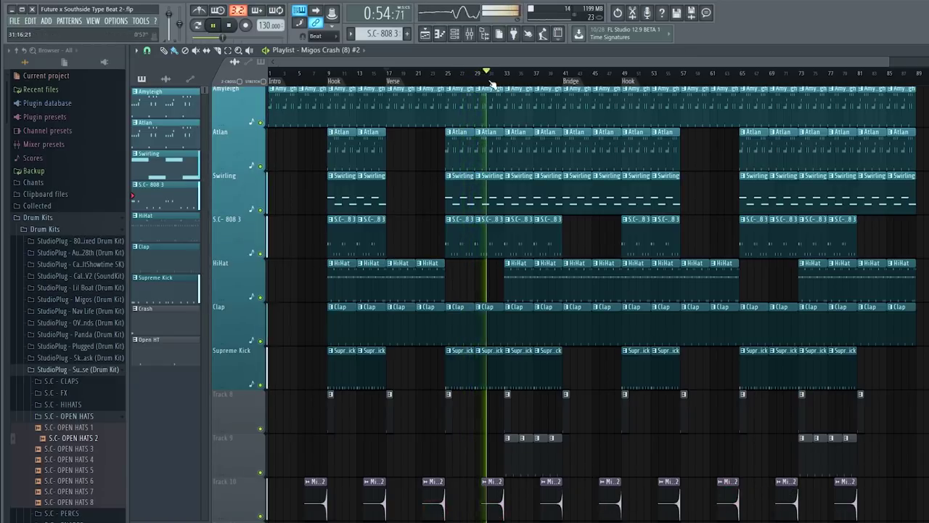
# Step: Review the mixer tracks and the S.C- 808 3 channel in the channel rack during playback
pyautogui.scroll(1, 445, 254)
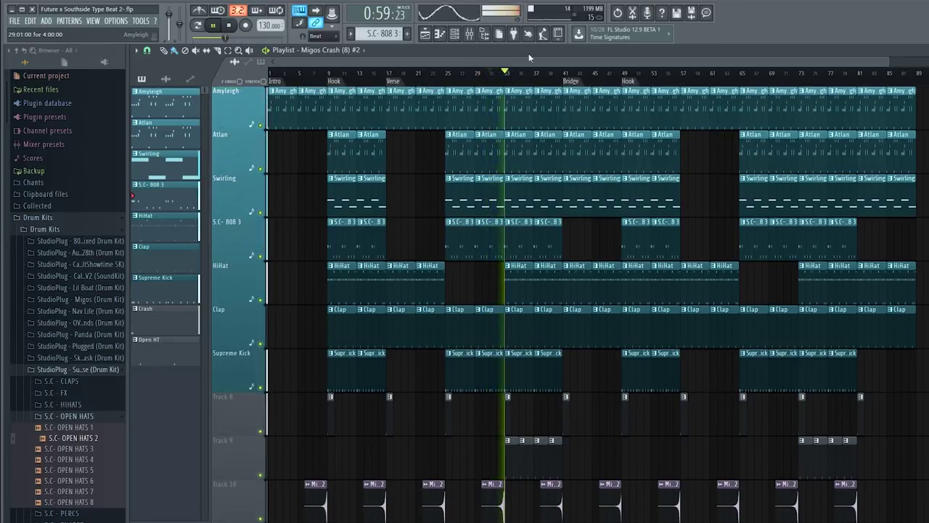
pyautogui.click(470, 35)
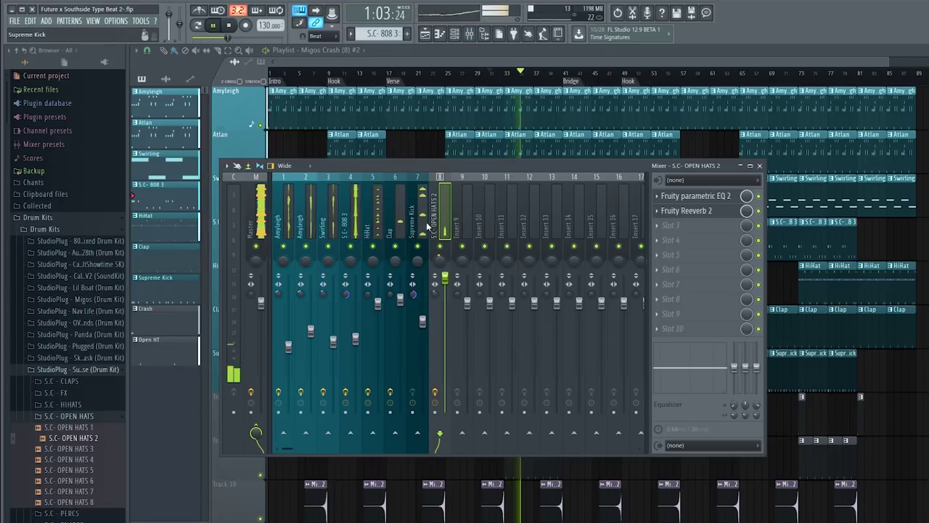
pyautogui.click(456, 63)
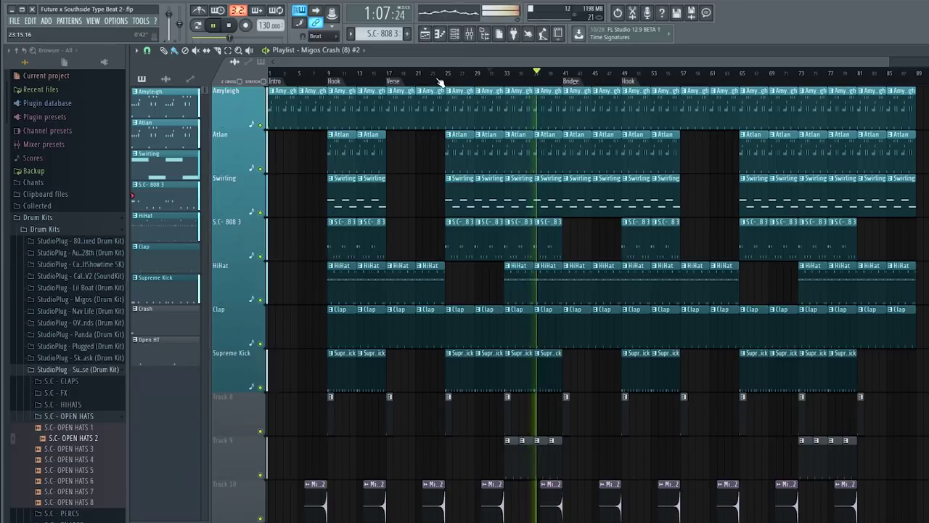
pyautogui.click(455, 38)
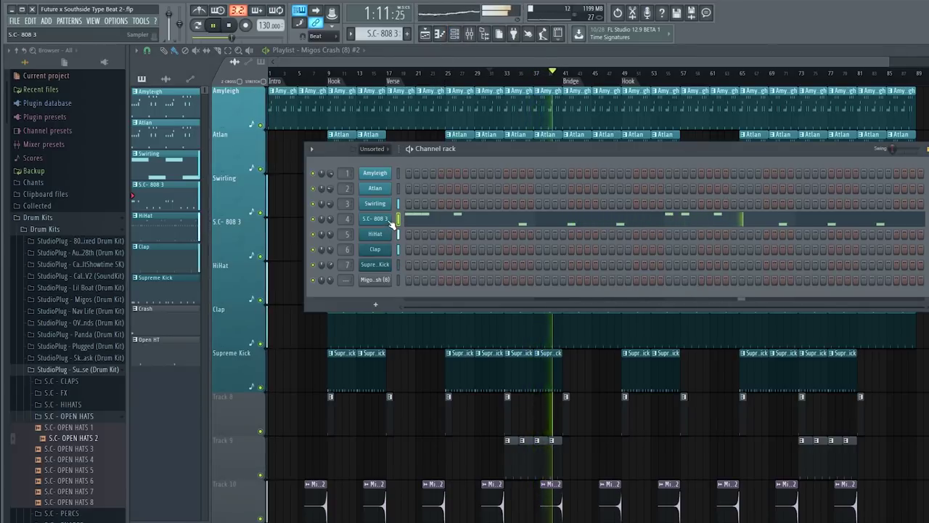
pyautogui.rightClick(389, 225)
pyautogui.click(386, 224)
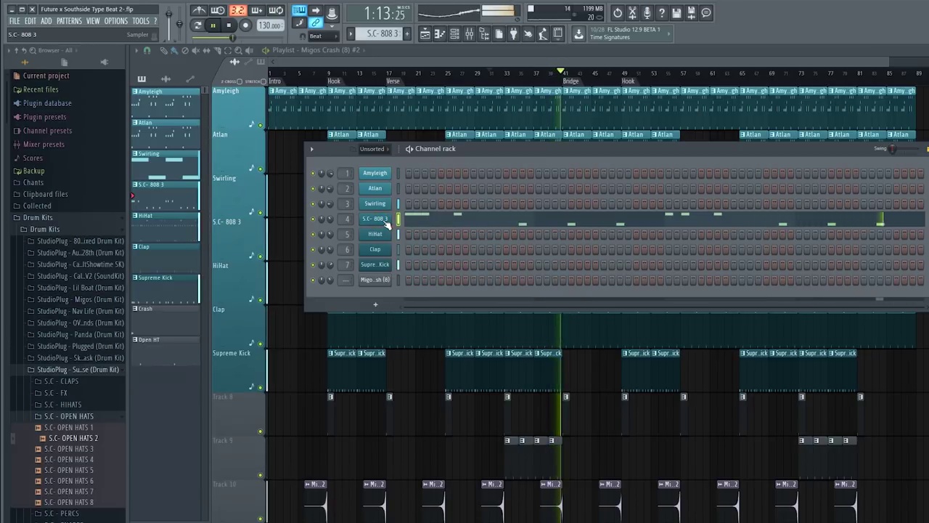
pyautogui.press('F6')
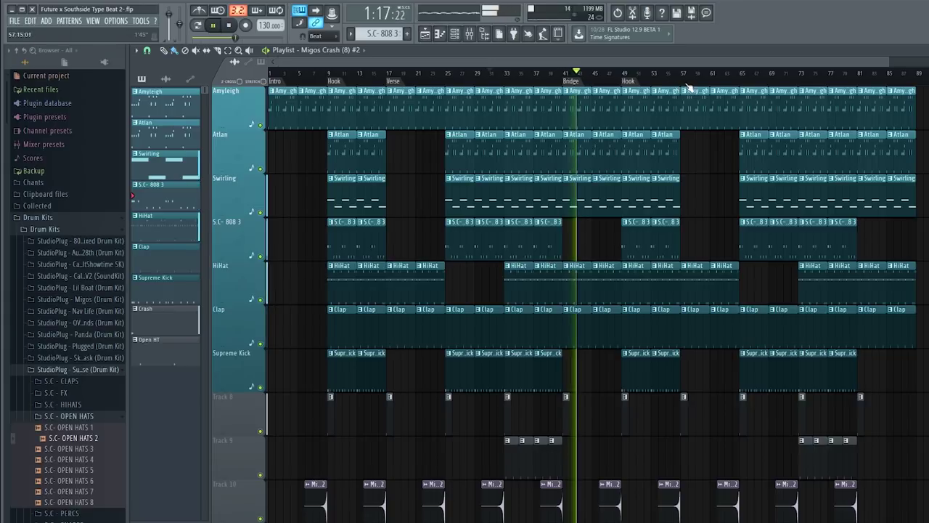
# Step: Add a Verse time marker at bar 57 and a Bridge time marker at bar 81
pyautogui.hotkey('alt', 't')
pyautogui.write('Verse')
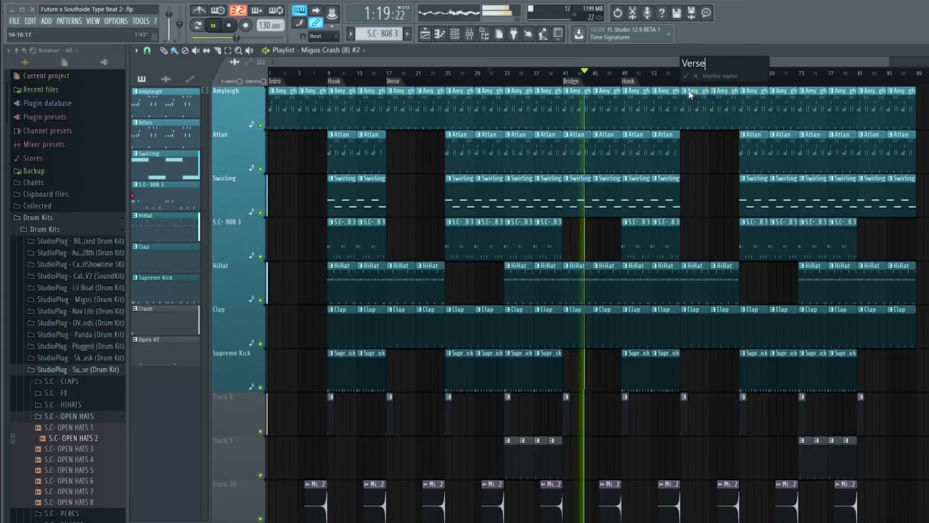
pyautogui.press('Return')
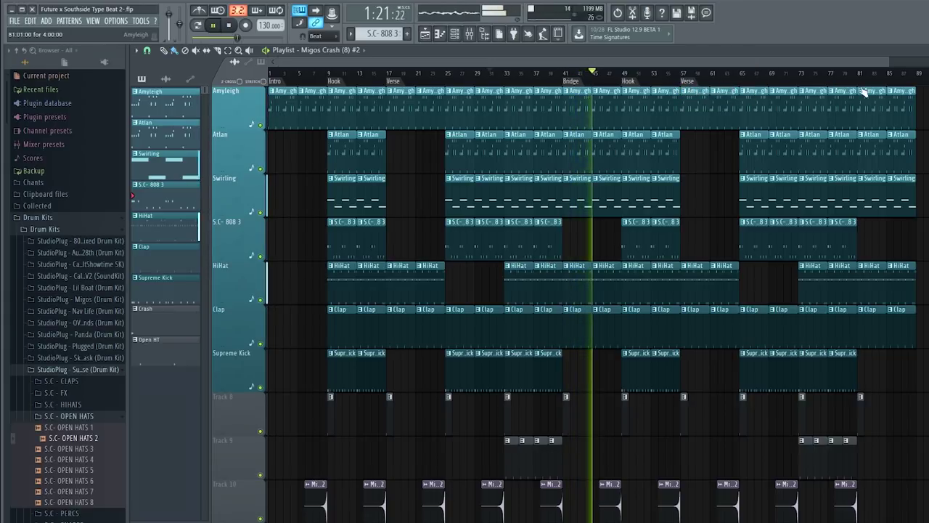
pyautogui.hotkey('alt', 't')
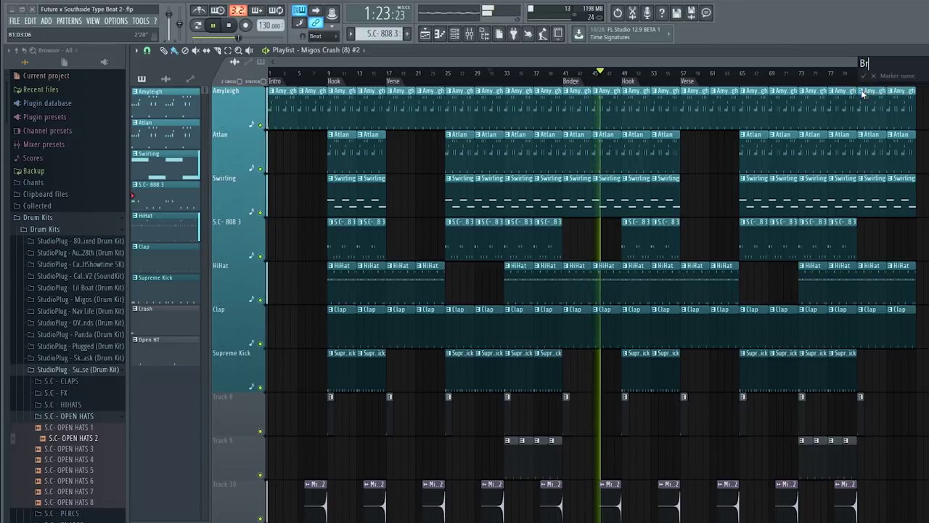
pyautogui.press('Return')
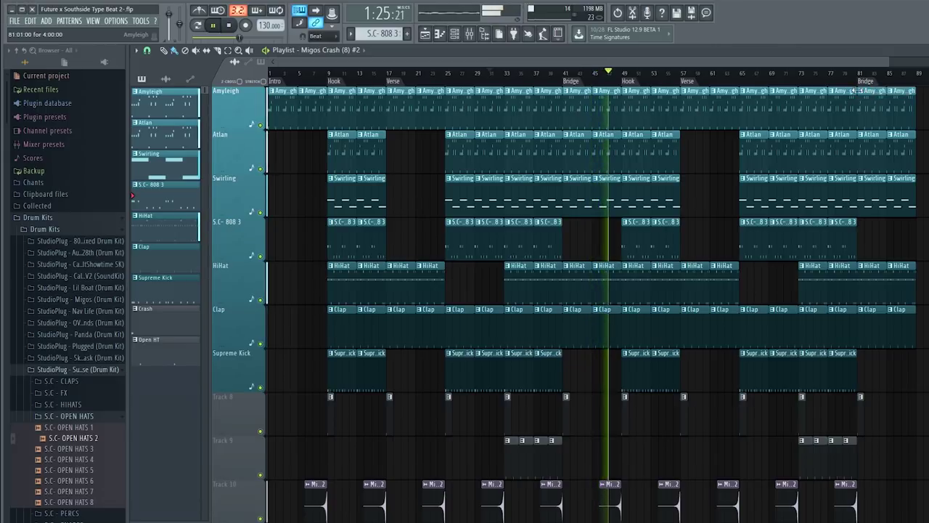
# Step: Add a Hook time marker at bar 89 and an Outro time marker further along the timeline
pyautogui.hotkey('alt', 't')
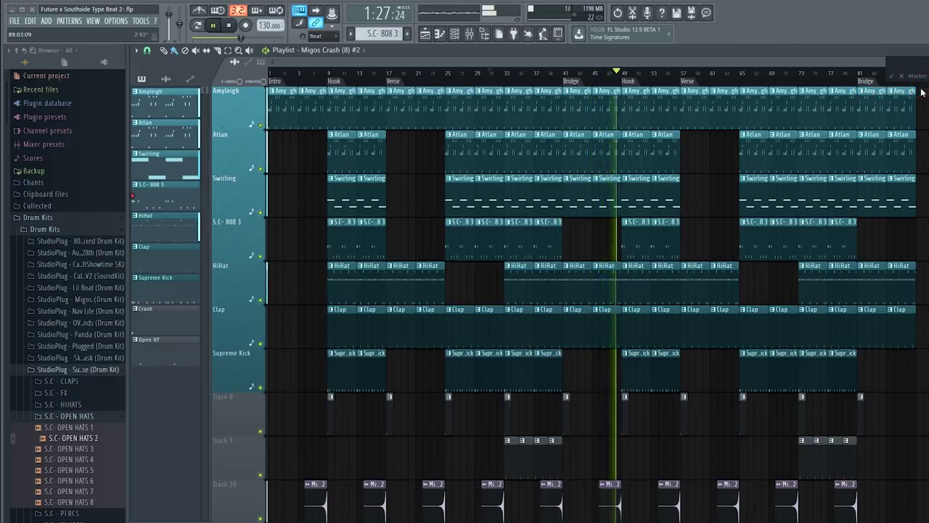
pyautogui.press('Return')
pyautogui.moveTo(889, 63); pyautogui.dragTo(919, 68)
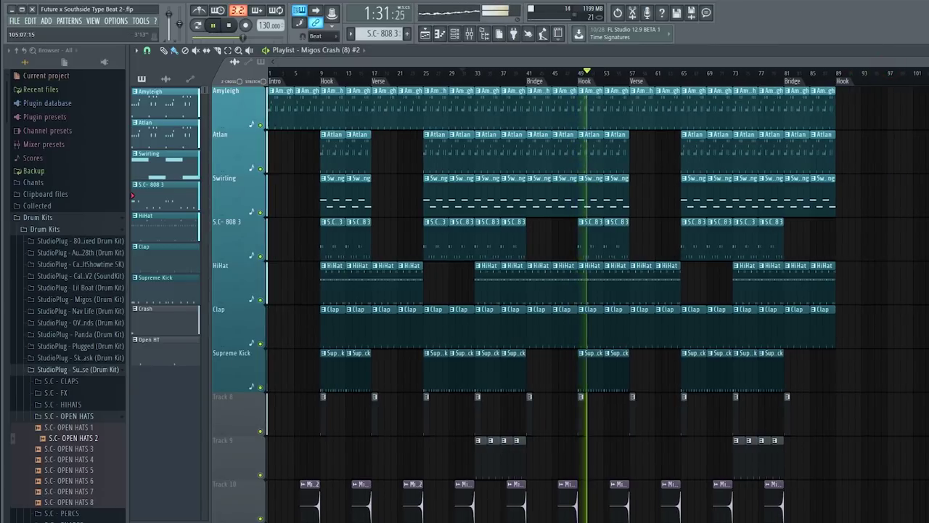
pyautogui.hotkey('alt', 't')
pyautogui.write('Outro')
pyautogui.press('Return')
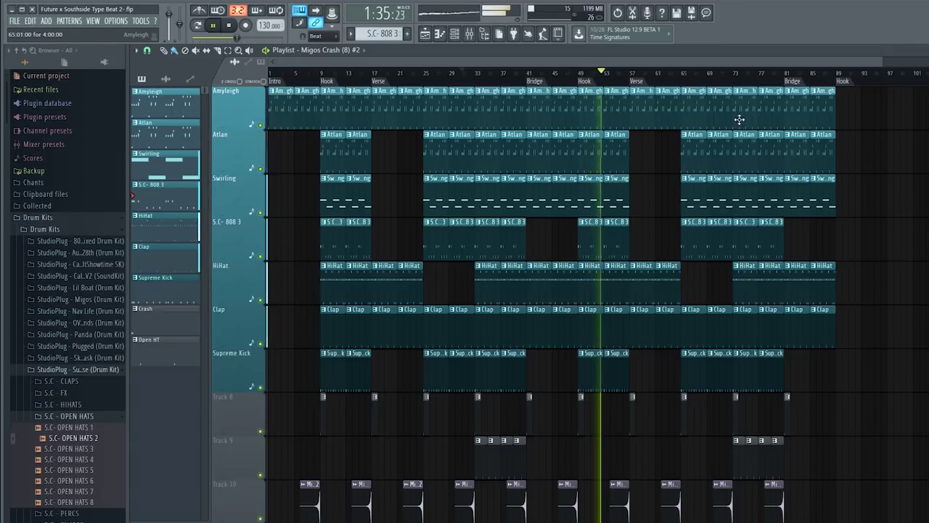
# Step: Copy the hook clips of bars 49 to 57 into bars 89 to 97 and duplicate them into bars 97 to 105
pyautogui.moveTo(587, 93); pyautogui.dragTo(879, 493)
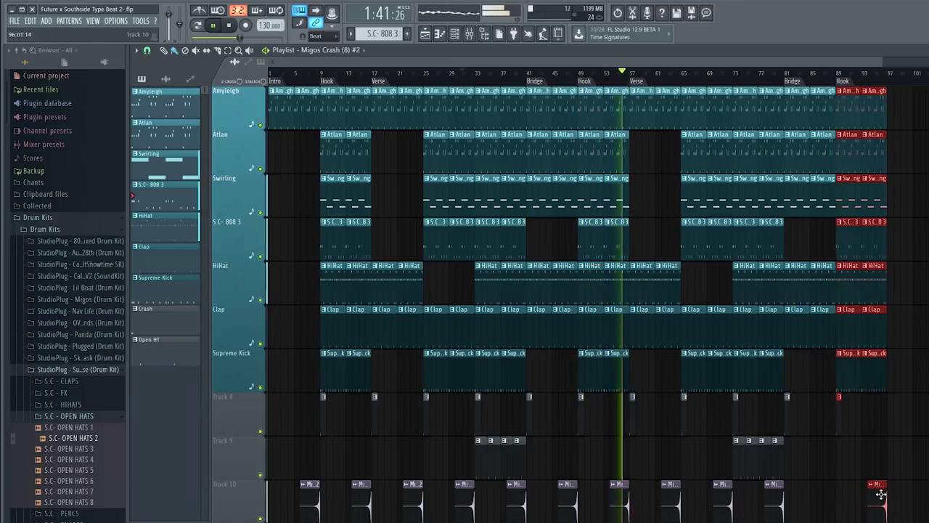
pyautogui.hotkey('ctrl', 'b')
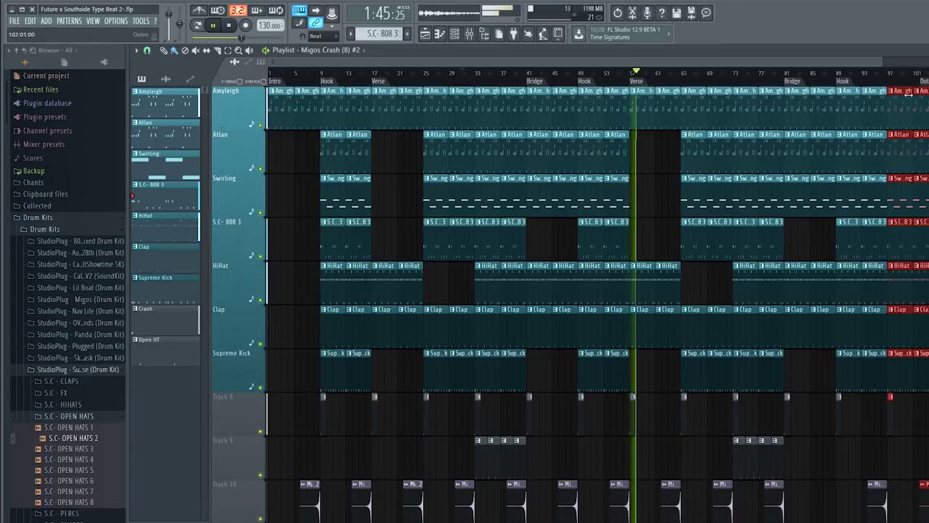
# Step: Move the Outro marker to bar 97 and delete the Swirling, S.C- 808 3, HiHat and Supreme Kick clips from that section
pyautogui.moveTo(928, 82); pyautogui.dragTo(895, 81)
pyautogui.rightClick(902, 206)
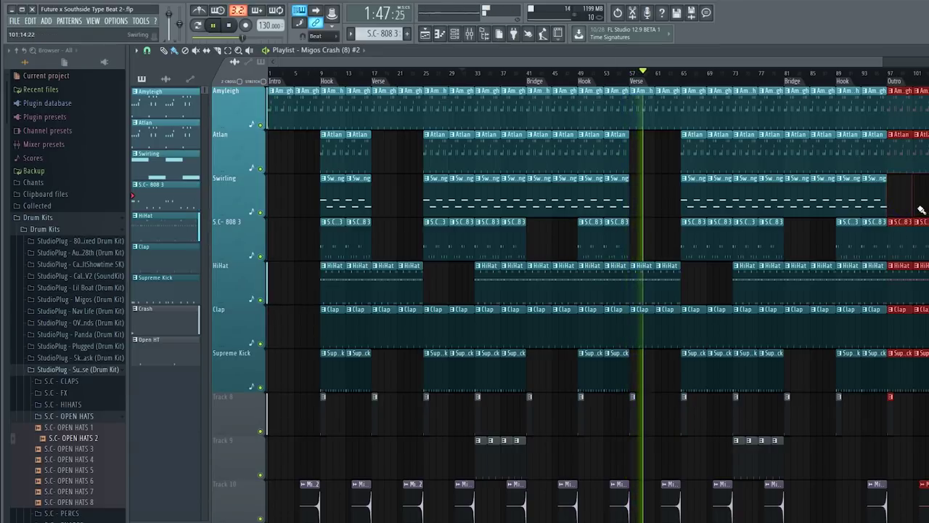
pyautogui.hotkey('ctrl', 'z')
pyautogui.rightClick(908, 206)
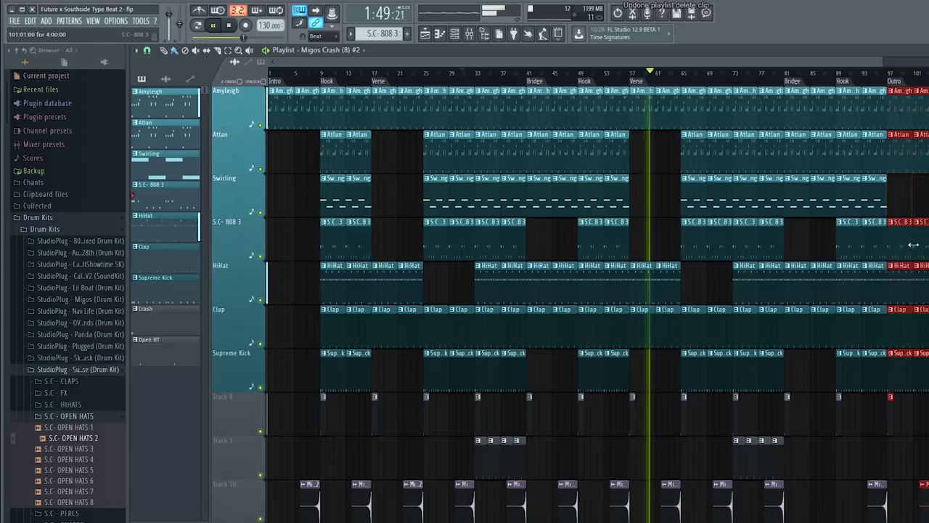
pyautogui.hotkey('ctrl', 'd')
pyautogui.rightClick(920, 244)
pyautogui.rightClick(909, 281)
pyautogui.rightClick(907, 383)
pyautogui.rightClick(919, 383)
pyautogui.click(888, 74)
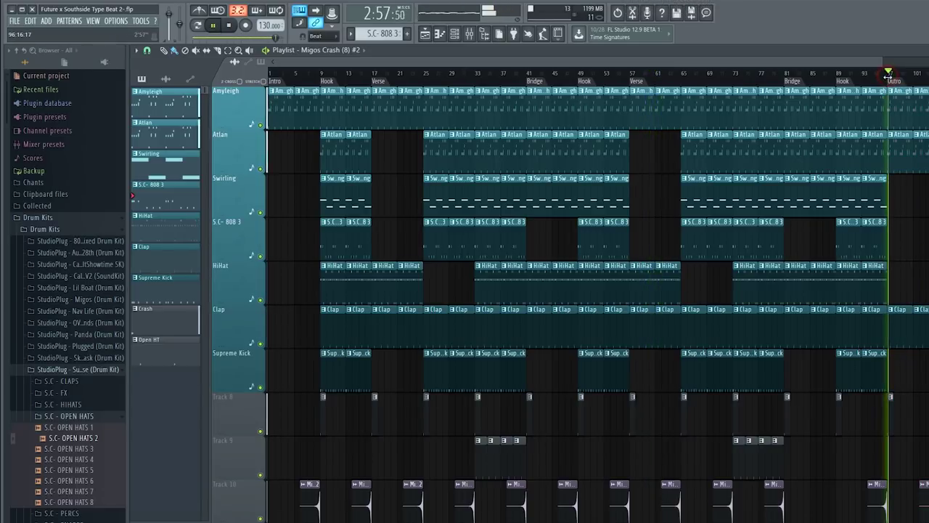
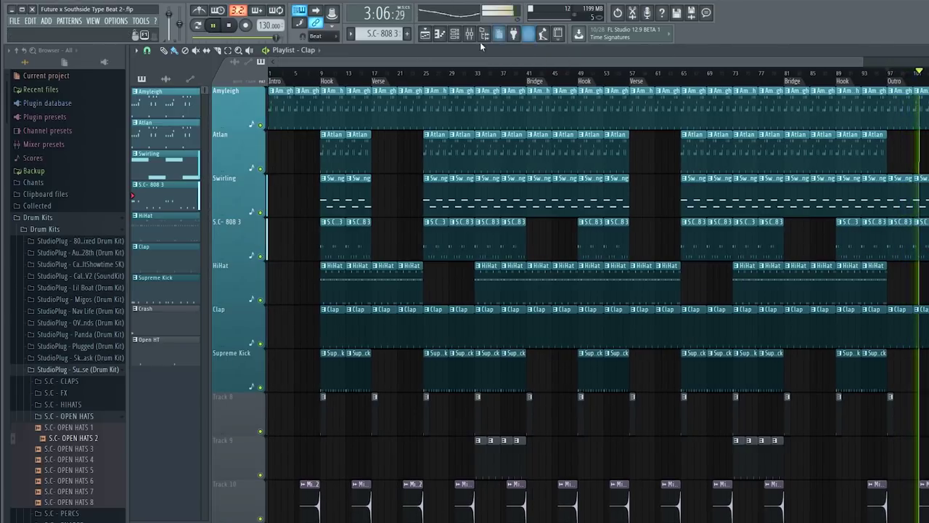
# Step: Adjust two bands of the Fruity parametric EQ 2 on the Clap mixer track
pyautogui.click(469, 33)
pyautogui.click(394, 233)
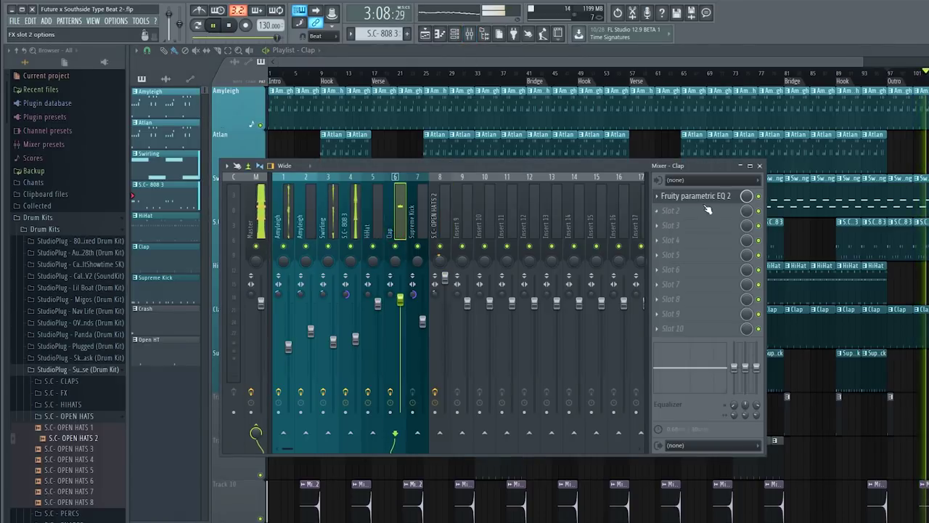
pyautogui.click(695, 197)
pyautogui.moveTo(351, 259); pyautogui.dragTo(356, 255)
pyautogui.moveTo(311, 302); pyautogui.dragTo(316, 302)
pyautogui.click(576, 168)
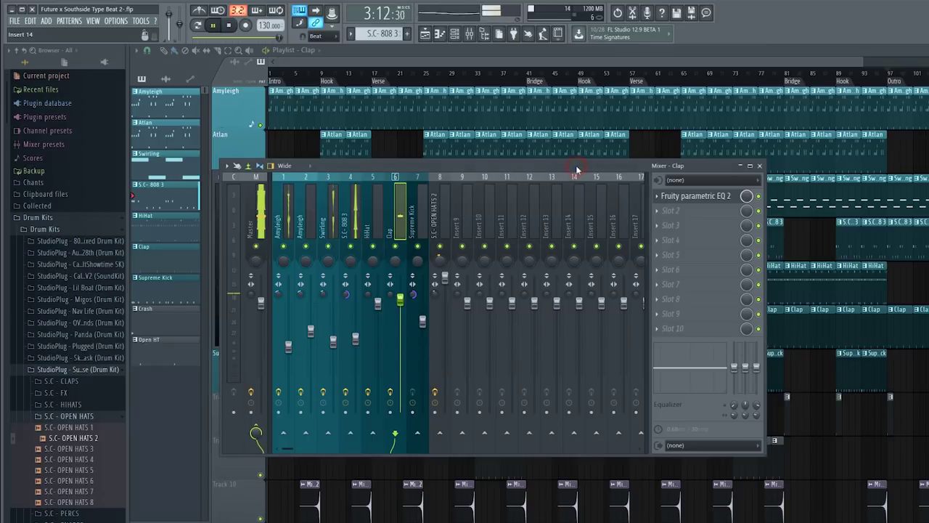
# Step: Stop playback and return the playhead to the start of the playlist
pyautogui.press('space')
pyautogui.press('F9')
pyautogui.moveTo(397, 72); pyautogui.dragTo(269, 75)
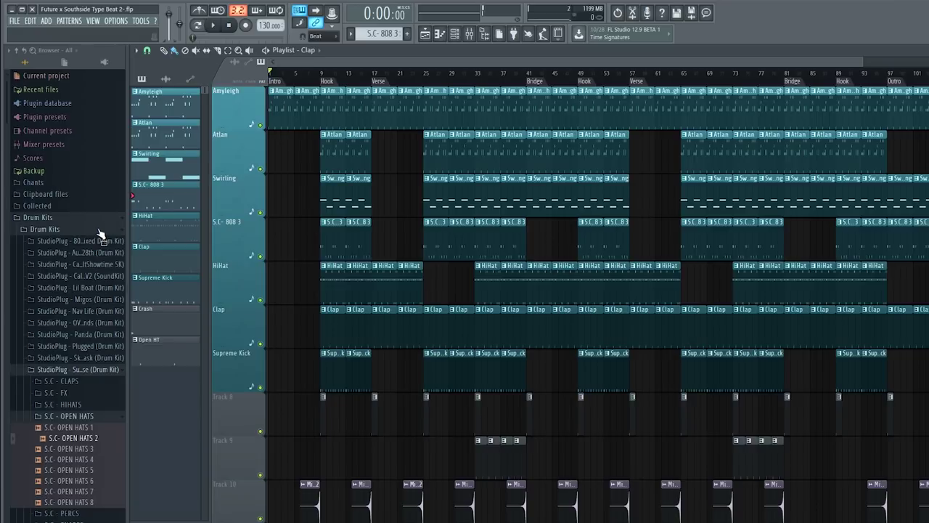
# Step: Place the Studio Plug JN TAG 01 sample on Track 9 at bar 6, ahead of the first Hook
pyautogui.scroll(-5, 92, 435)
pyautogui.moveTo(96, 440); pyautogui.dragTo(307, 454)
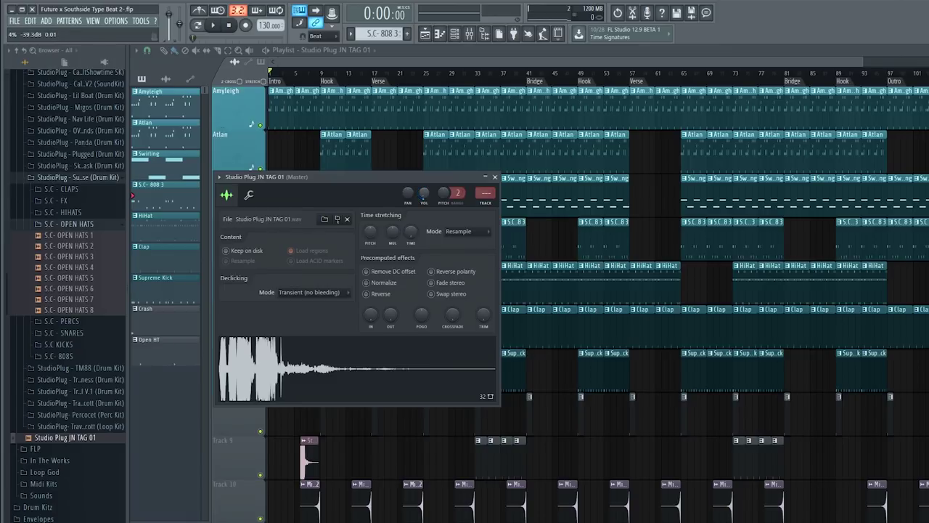
pyautogui.click(238, 50)
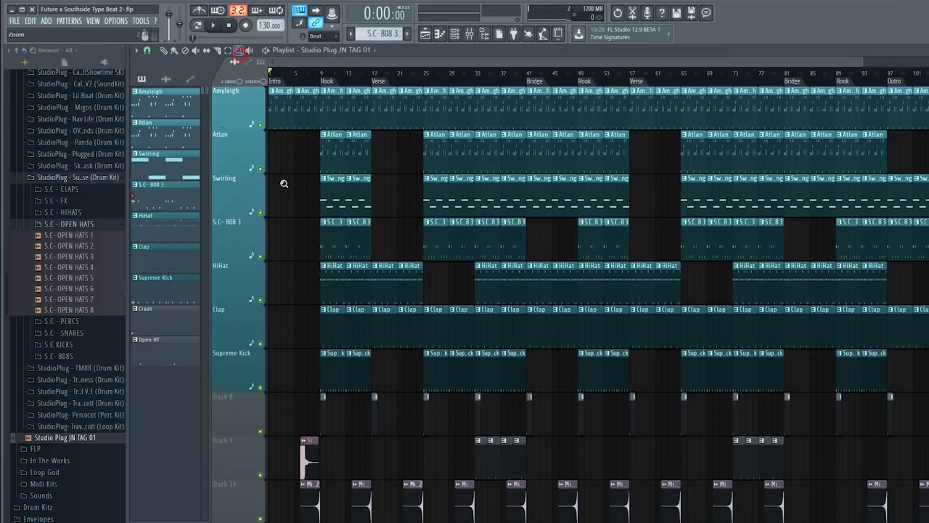
pyautogui.moveTo(289, 447); pyautogui.dragTo(383, 457)
pyautogui.moveTo(315, 311); pyautogui.dragTo(617, 217)
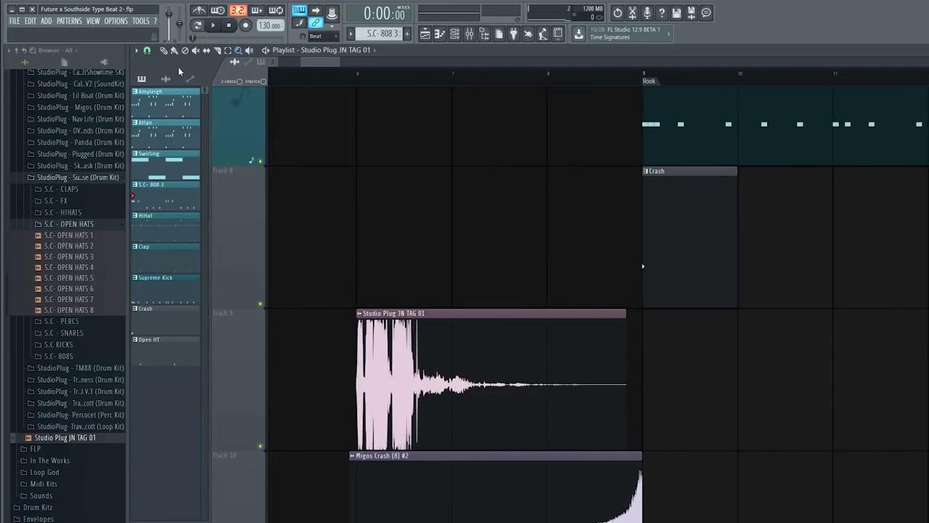
# Step: During playback, set playlist snapping to Events and move the Studio Plug JN TAG 01 clip to about 8:07:07, just before the first Hook
pyautogui.click(285, 73)
pyautogui.press('space')
pyautogui.moveTo(451, 361); pyautogui.dragTo(643, 356)
pyautogui.click(147, 51)
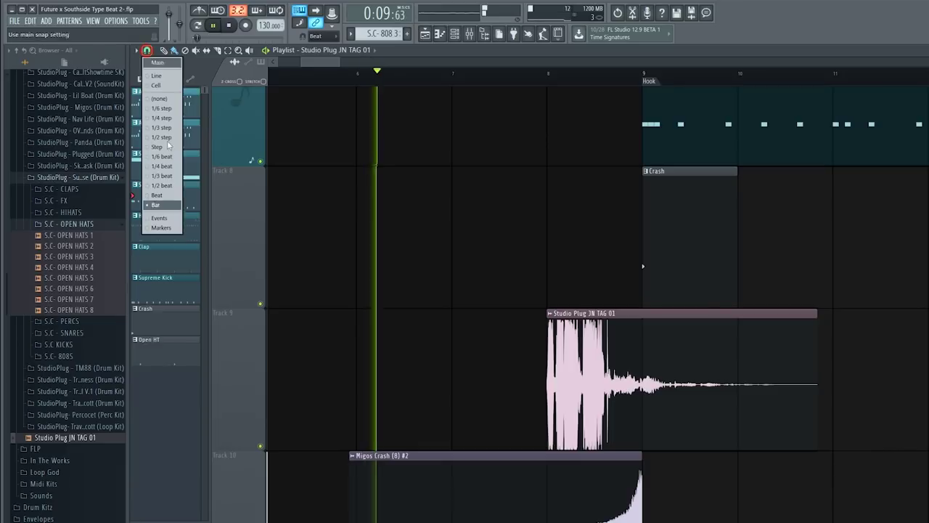
pyautogui.click(166, 219)
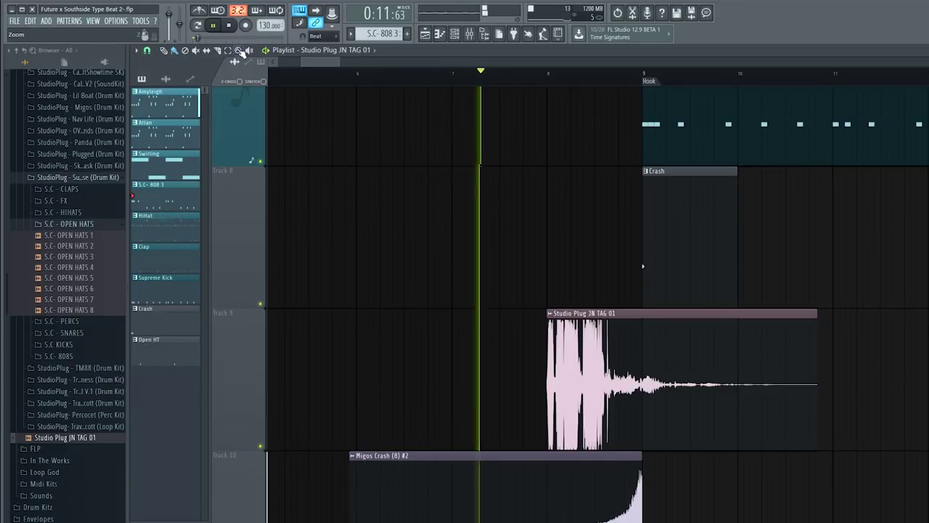
pyautogui.moveTo(432, 312); pyautogui.dragTo(842, 356)
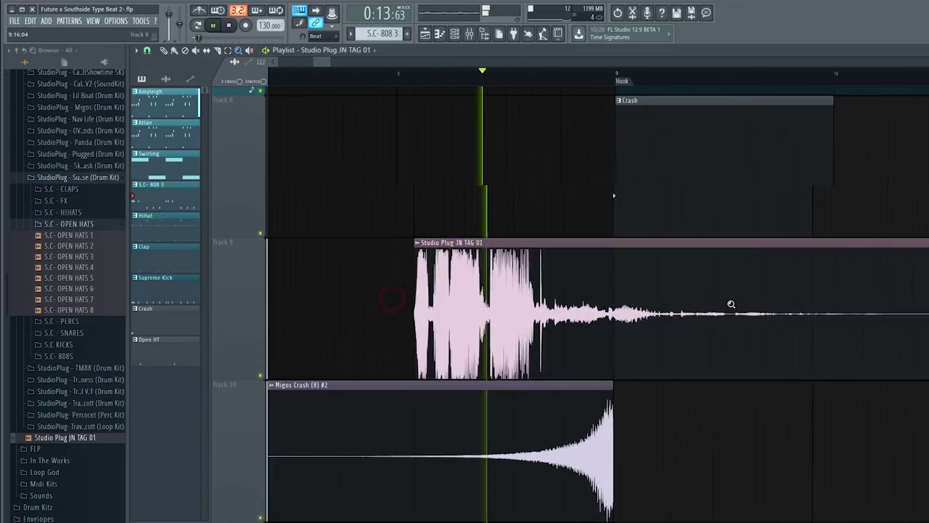
pyautogui.click(174, 50)
pyautogui.moveTo(480, 303); pyautogui.dragTo(568, 297)
# Step: Open the tag sample's channel settings and stretch its time to 2:11:00
pyautogui.doubleClick(568, 297)
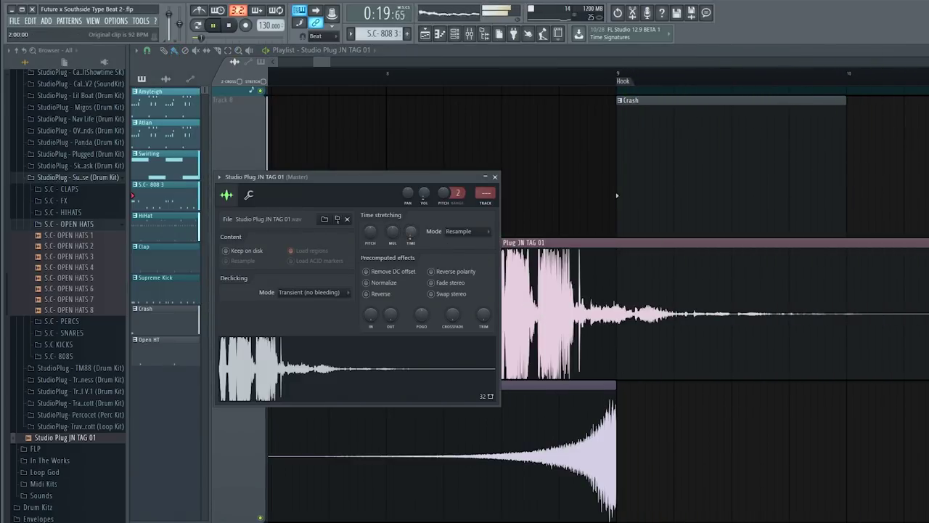
pyautogui.moveTo(421, 176); pyautogui.dragTo(361, 144)
pyautogui.moveTo(351, 200); pyautogui.dragTo(351, 184)
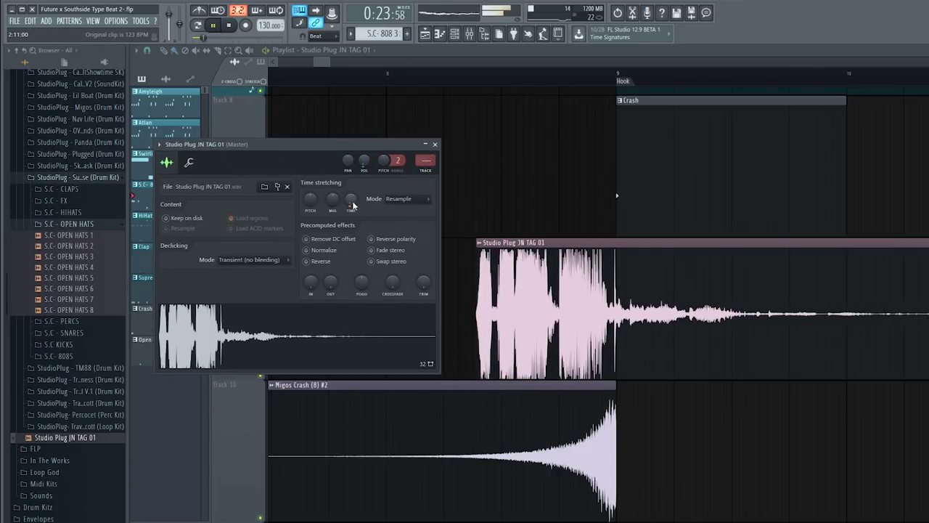
# Step: Change the tag sample's time-stretching mode to Auto and audition it against the beat
pyautogui.click(398, 199)
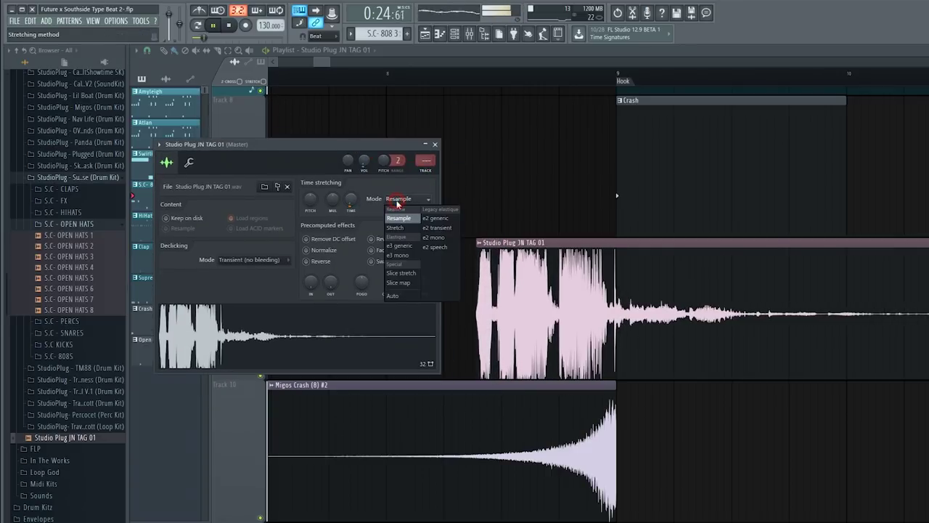
pyautogui.click(396, 295)
pyautogui.click(509, 311)
pyautogui.click(512, 311)
pyautogui.doubleClick(510, 311)
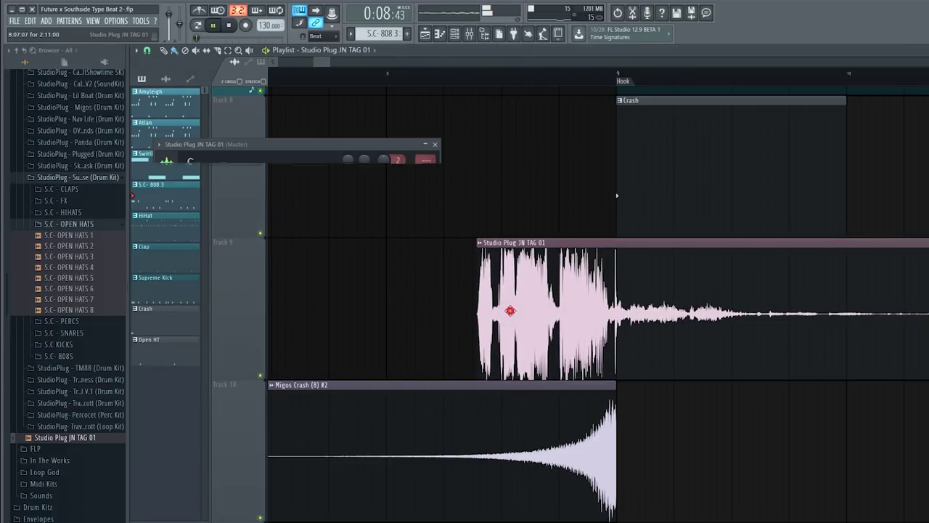
pyautogui.click(409, 199)
pyautogui.click(393, 296)
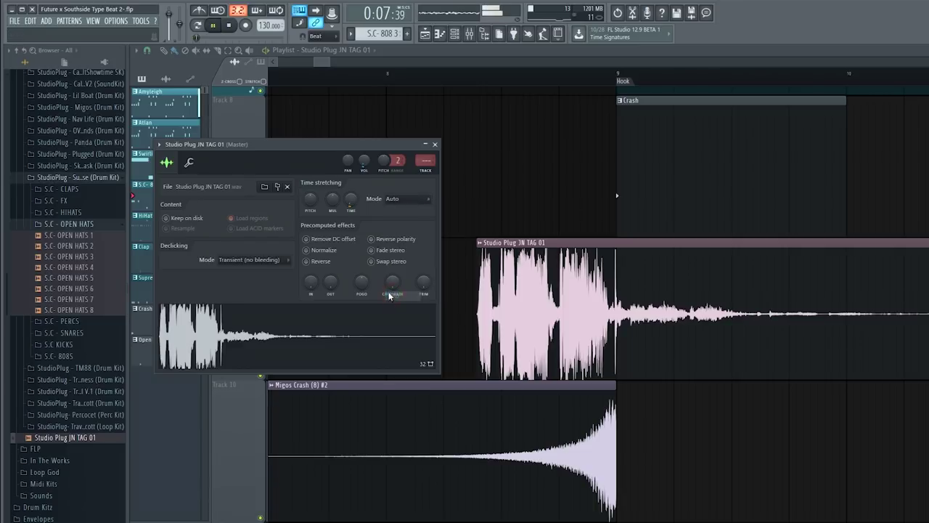
# Step: Return to the full arrangement and route the Studio Plug JN TAG 01 sample to mixer track 9
pyautogui.click(238, 52)
pyautogui.rightClick(312, 144)
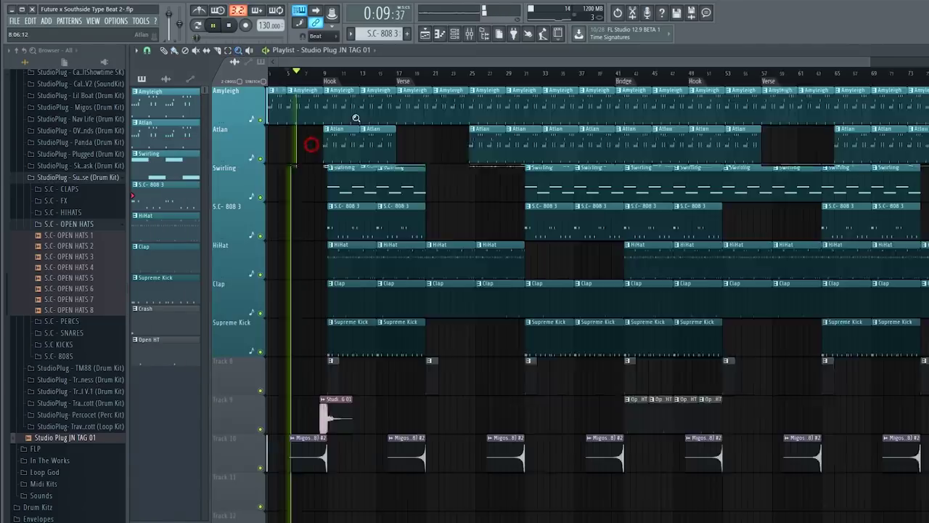
pyautogui.click(174, 51)
pyautogui.doubleClick(324, 414)
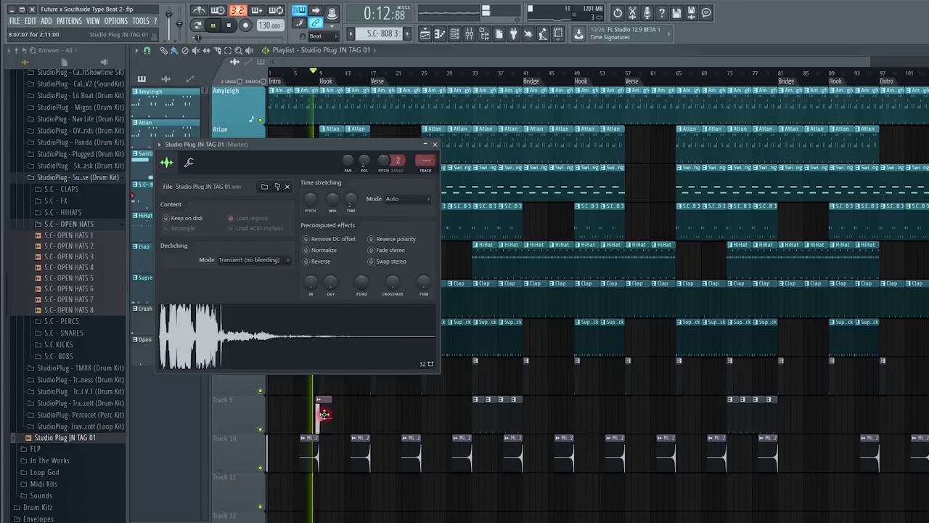
pyautogui.click(426, 161)
# Step: Add Fruity parametric EQ 2 to the tag's mixer track, cut the lows with band 1 and boost the band 7 high shelf about 4.1 dB near 1493 Hz
pyautogui.click(697, 196)
pyautogui.moveTo(670, 210)
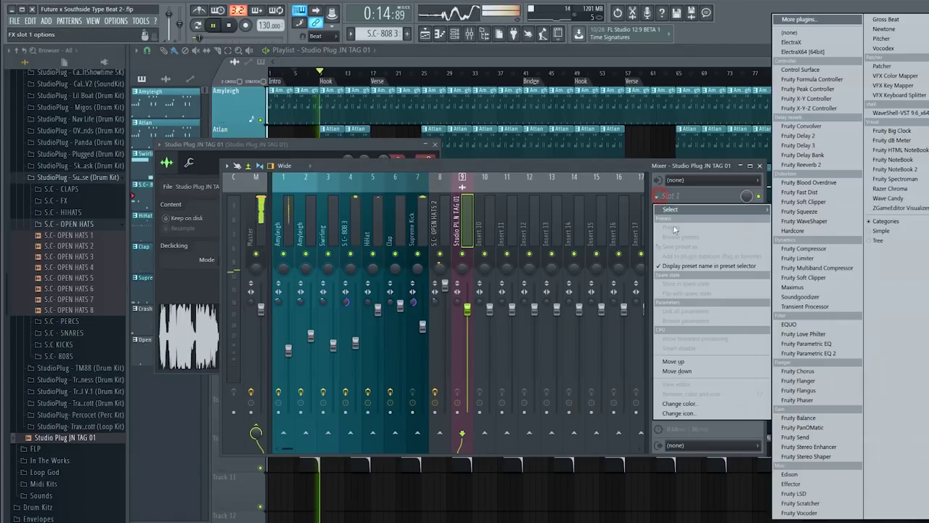
pyautogui.click(833, 353)
pyautogui.moveTo(235, 245); pyautogui.dragTo(263, 282)
pyautogui.moveTo(326, 232); pyautogui.dragTo(328, 222)
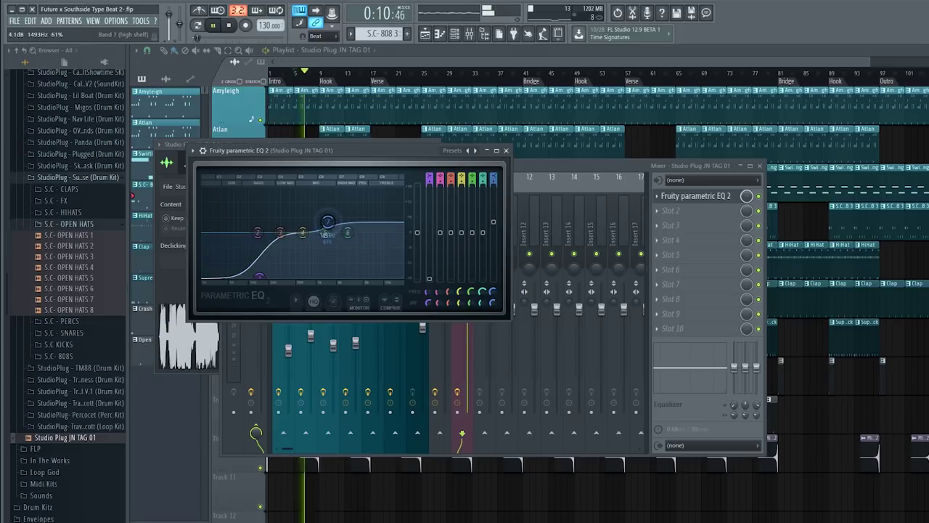
# Step: Lower the Studio Plug JN TAG 01 mixer track slightly and return to the playlist
pyautogui.click(323, 63)
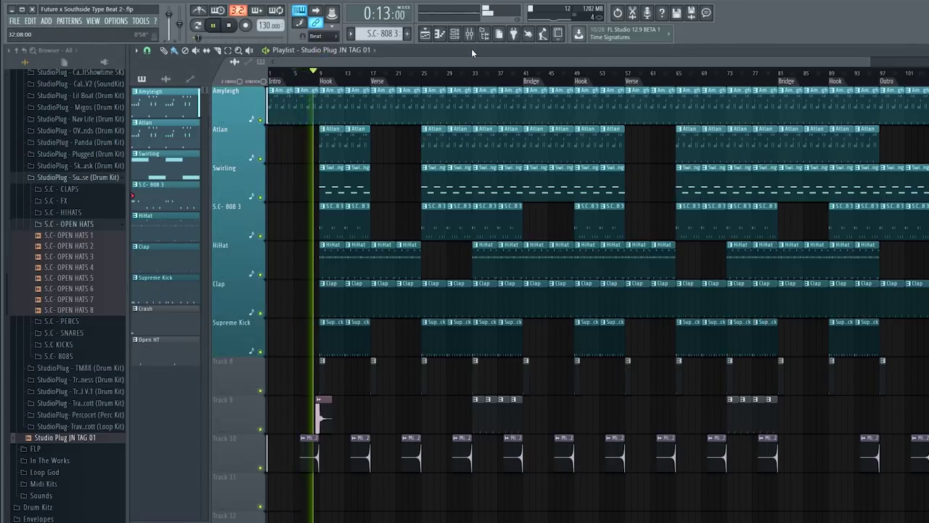
pyautogui.press('F9')
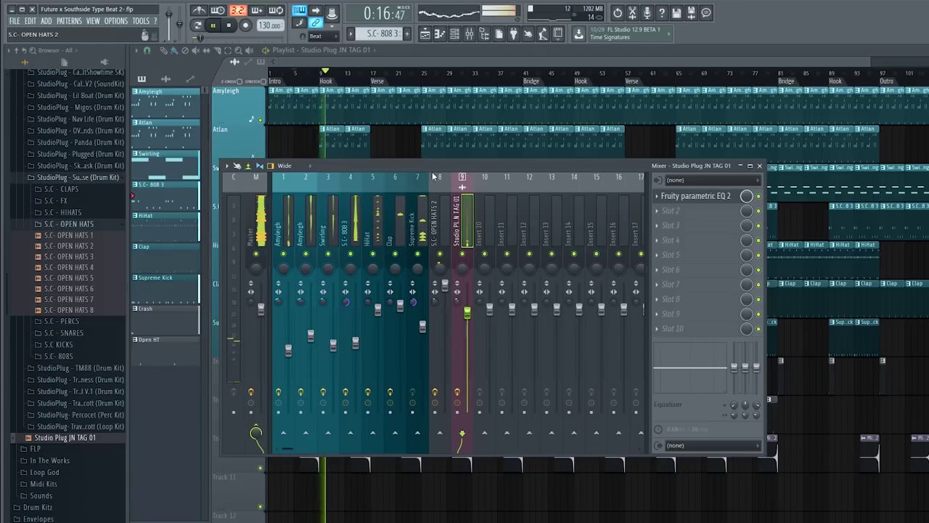
pyautogui.click(436, 61)
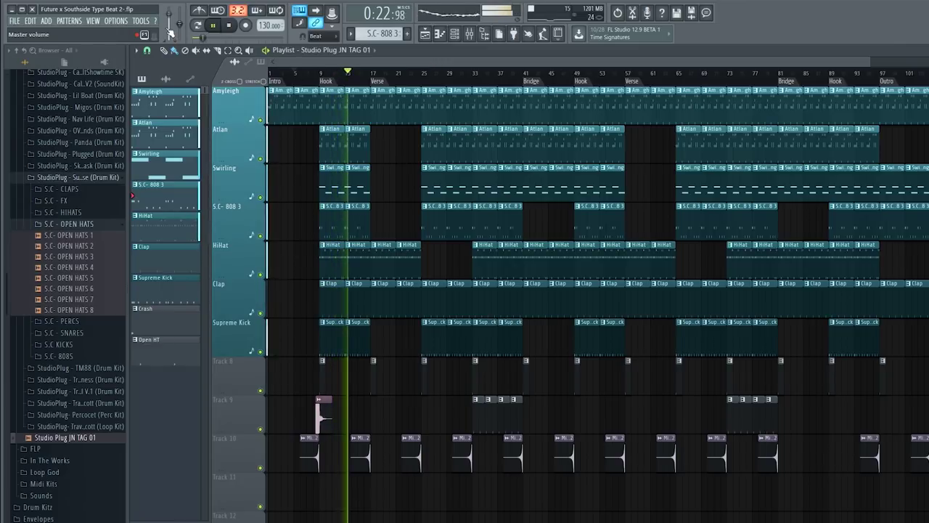
# Step: Lower the master volume slightly while the full arrangement plays
pyautogui.moveTo(170, 32)
pyautogui.mouseDown()
pyautogui.moveTo(170, 20)
pyautogui.moveTo(170, 35)
pyautogui.mouseUp()
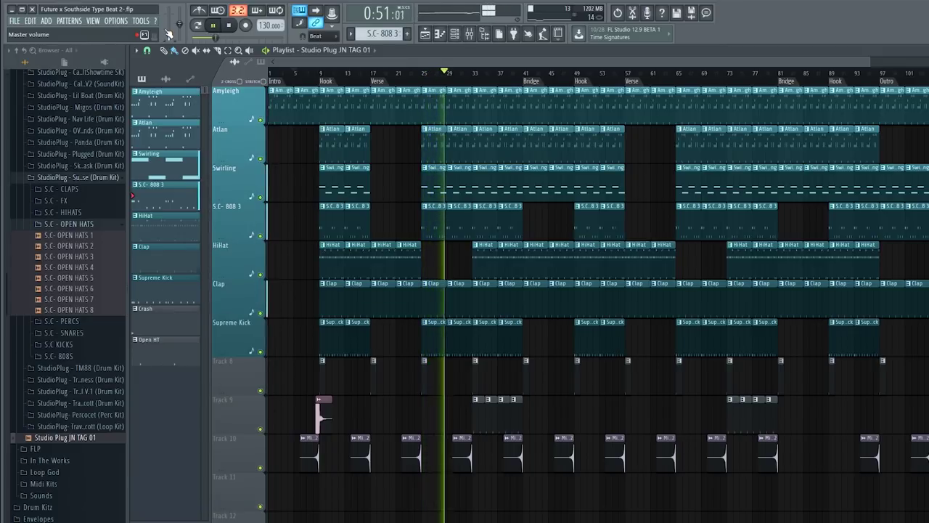
pyautogui.rightClick(169, 35)
pyautogui.click(167, 38)
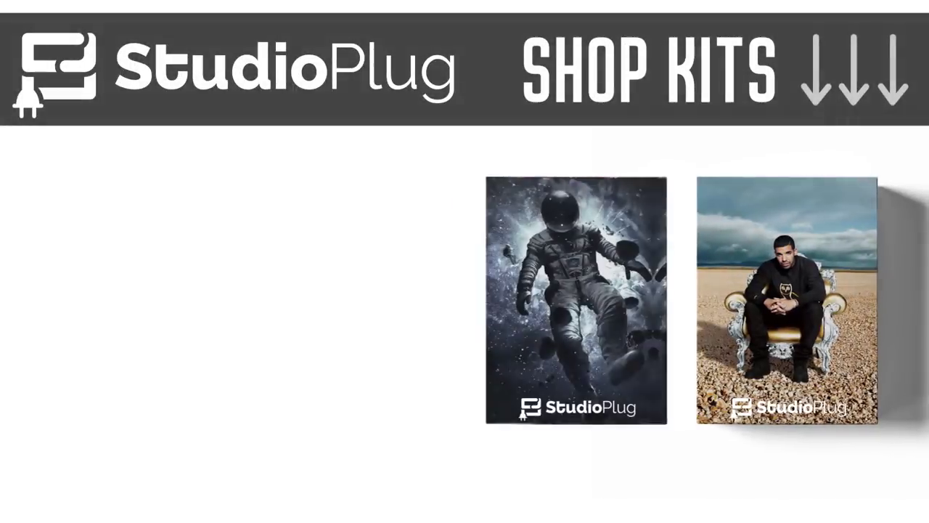